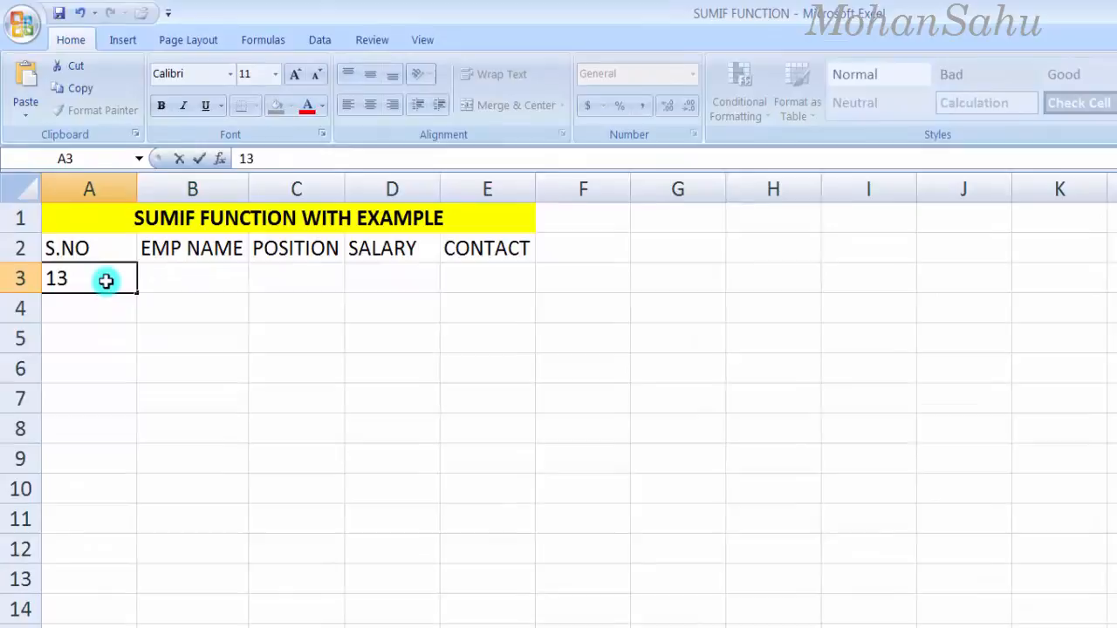
# Step: Fill serial numbers 1 to 10 down A3:A12 and widen column B for names
pyautogui.click(89, 278)
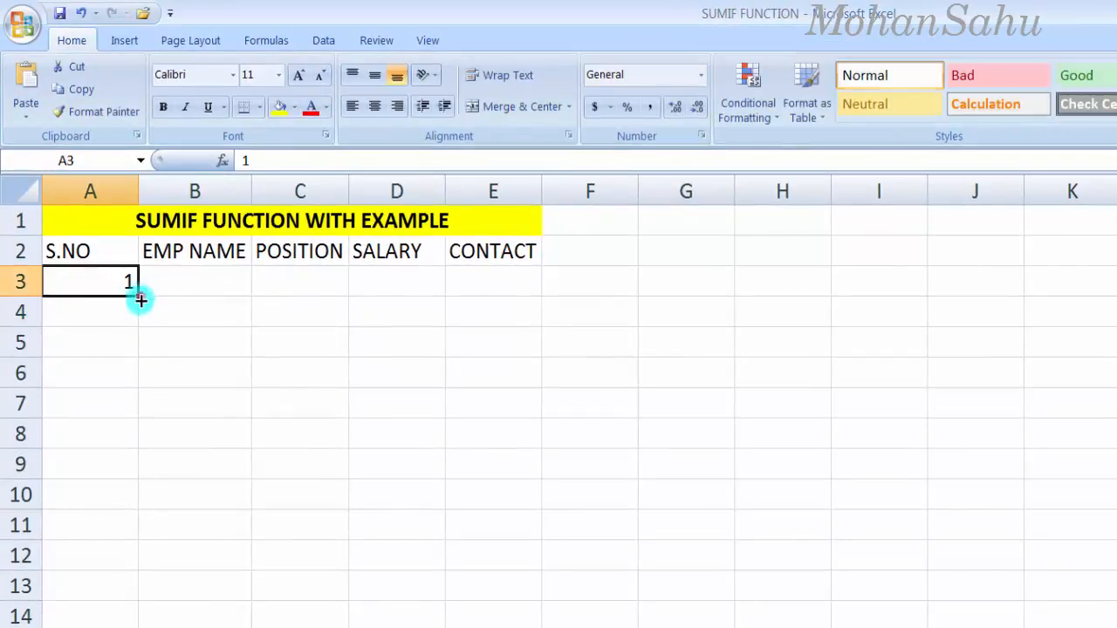
pyautogui.moveTo(141, 300); pyautogui.dragTo(122, 568)
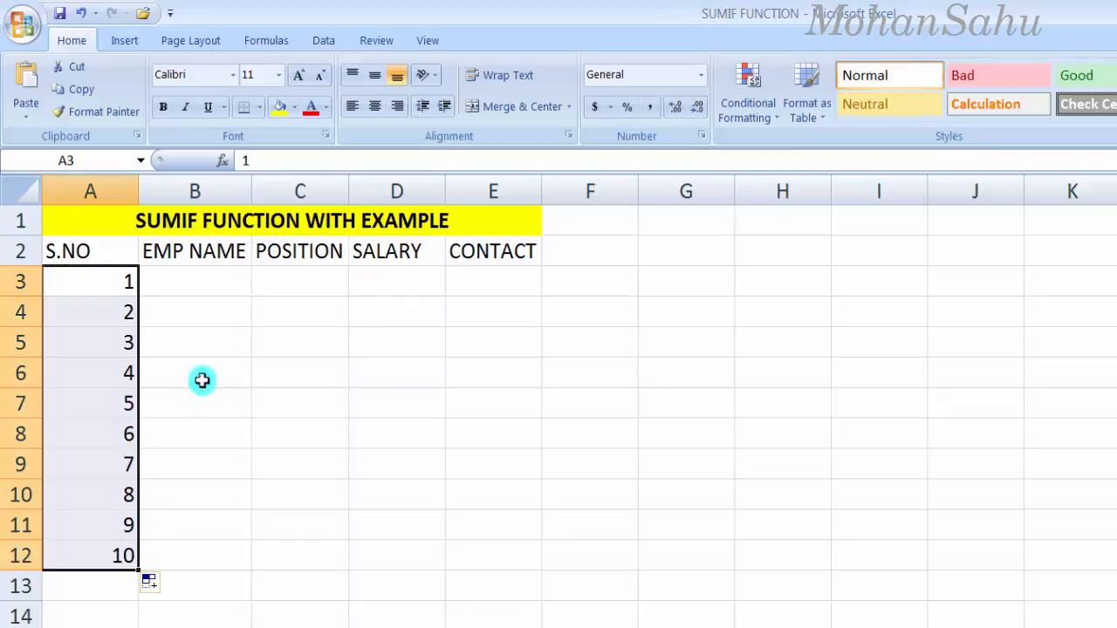
pyautogui.click(179, 280)
pyautogui.moveTo(251, 199); pyautogui.dragTo(305, 206)
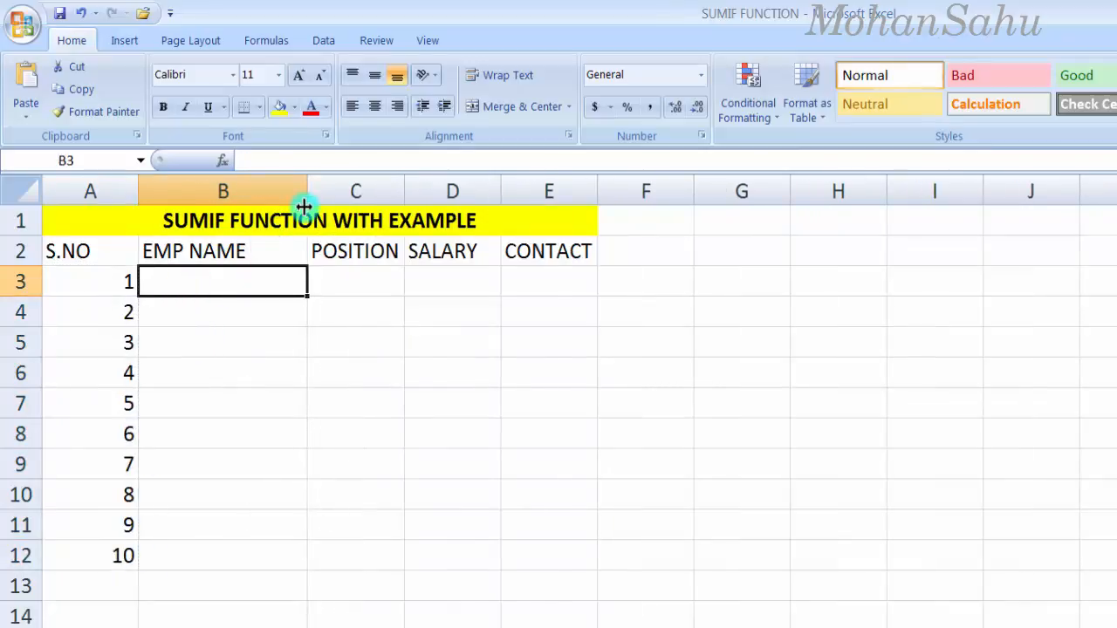
# Step: Enter the first five employee names in B3:B7
pyautogui.write('S')
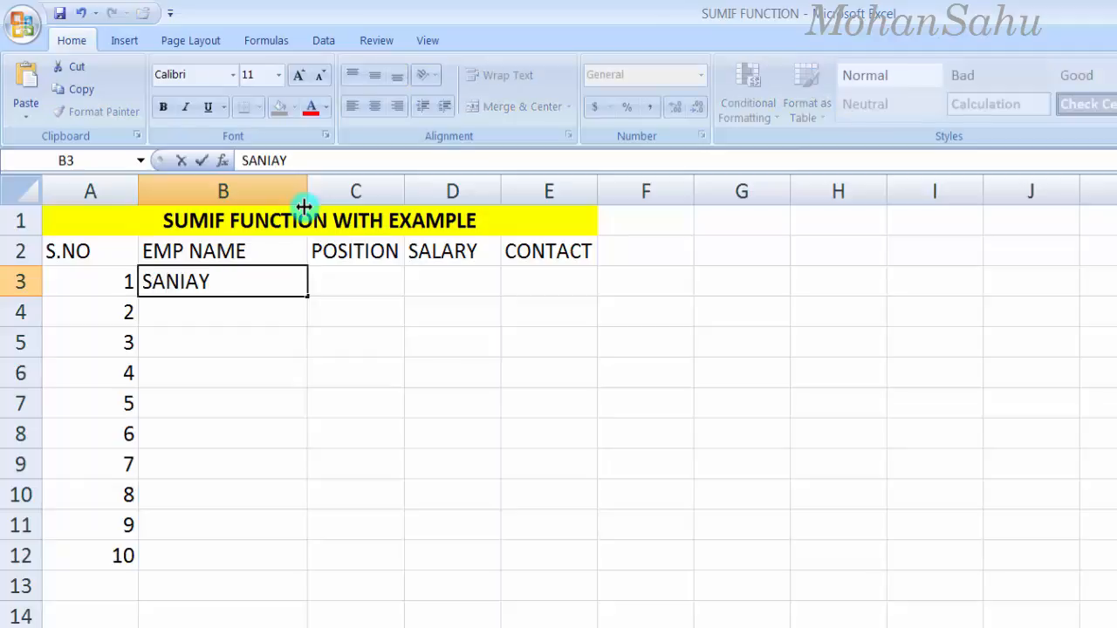
pyautogui.write('ANIYA')
pyautogui.press('Return')
pyautogui.write('KEE')
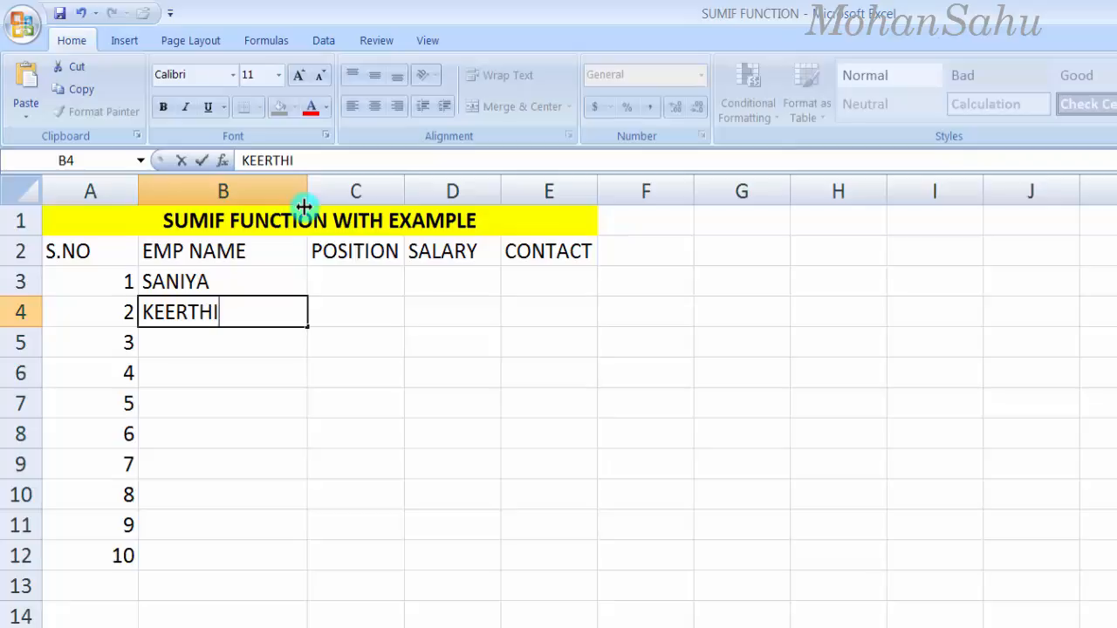
pyautogui.write('RTHI')
pyautogui.press('Return')
pyautogui.write('MARY')
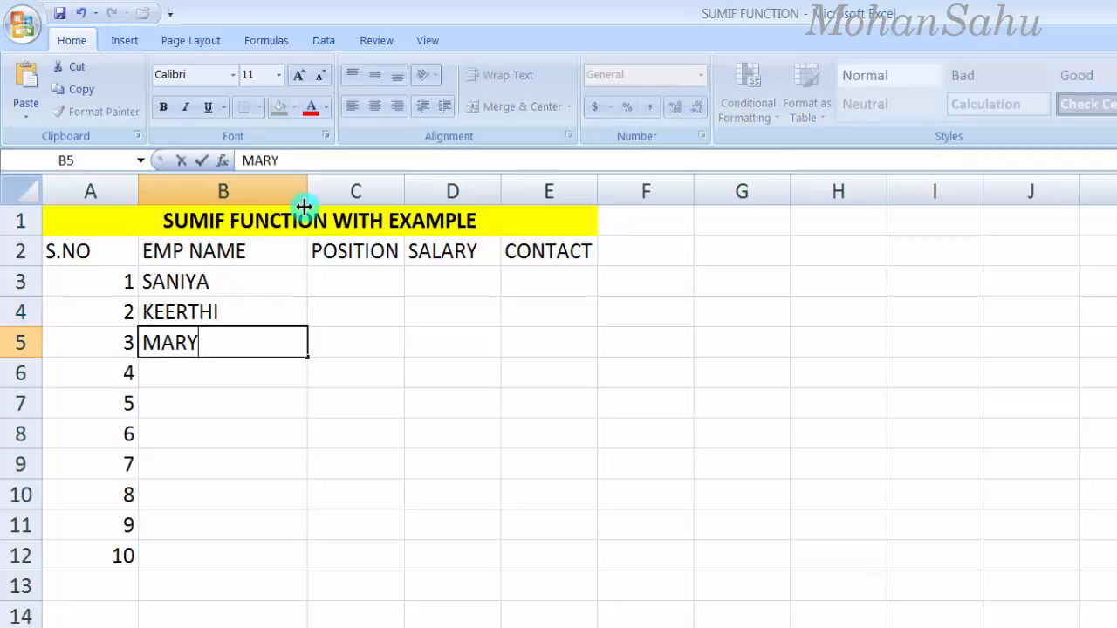
pyautogui.press('Return')
pyautogui.write('VINOD')
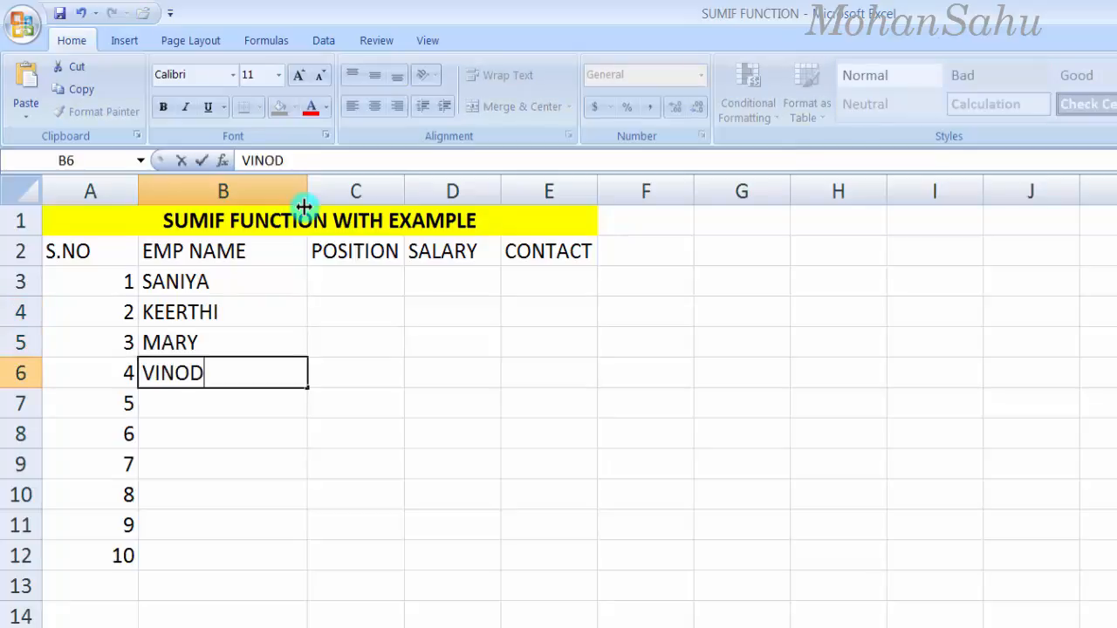
pyautogui.press('Return')
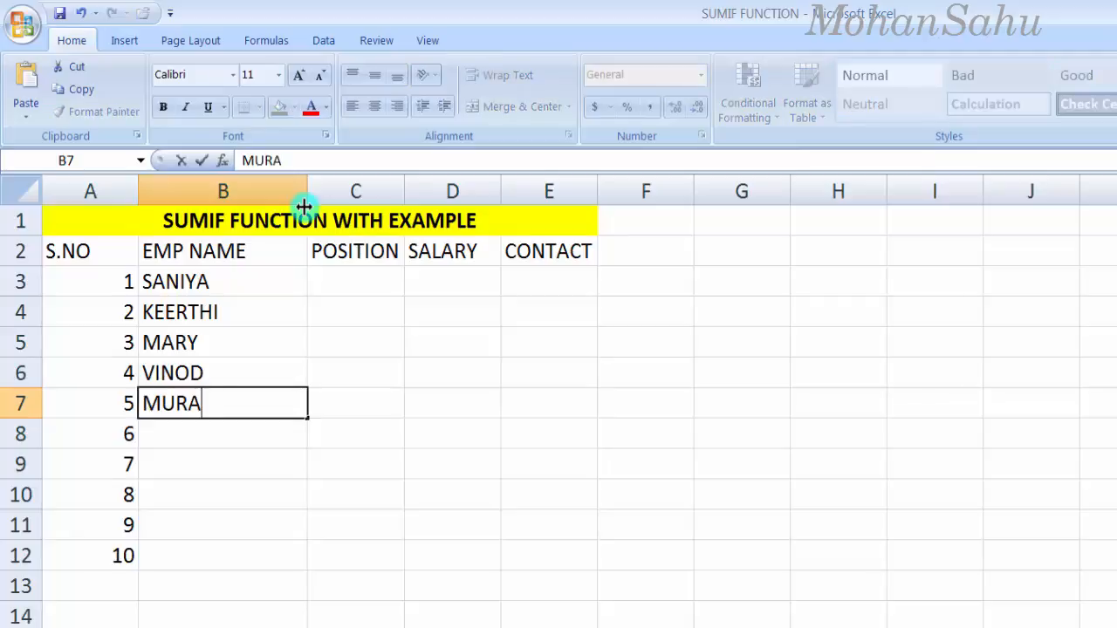
pyautogui.press('Return')
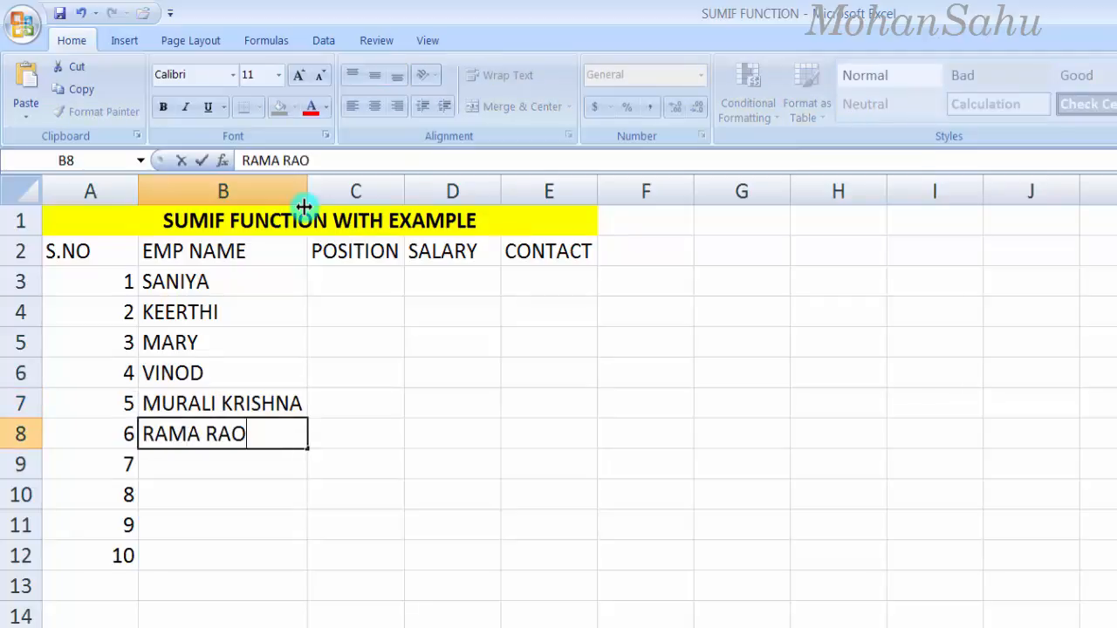
# Step: Enter the remaining five employee names in B8:B12
pyautogui.press('Return')
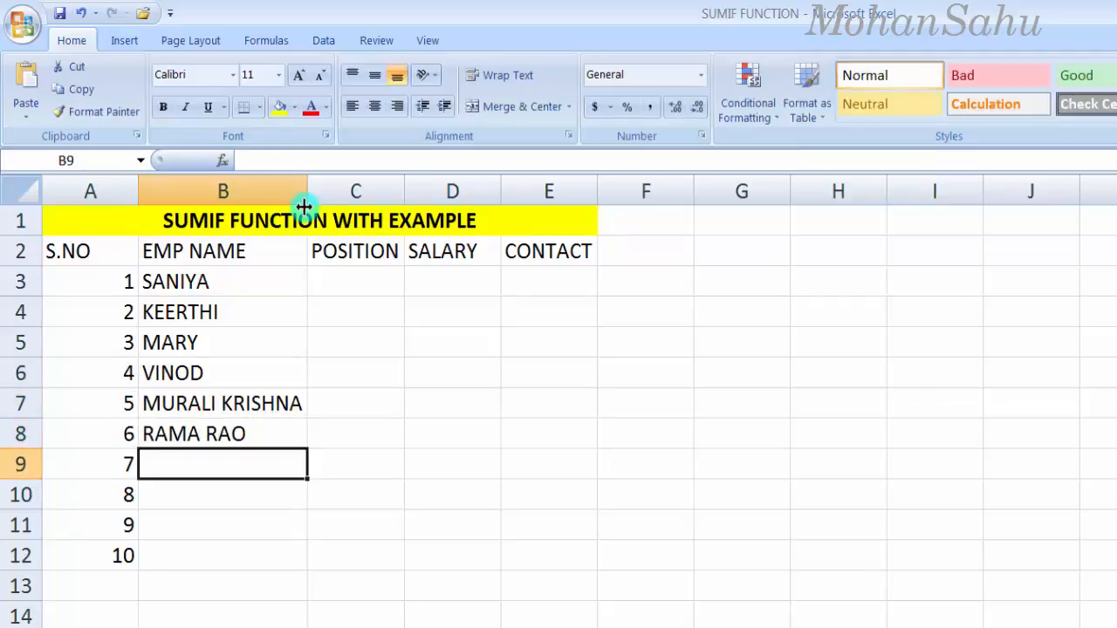
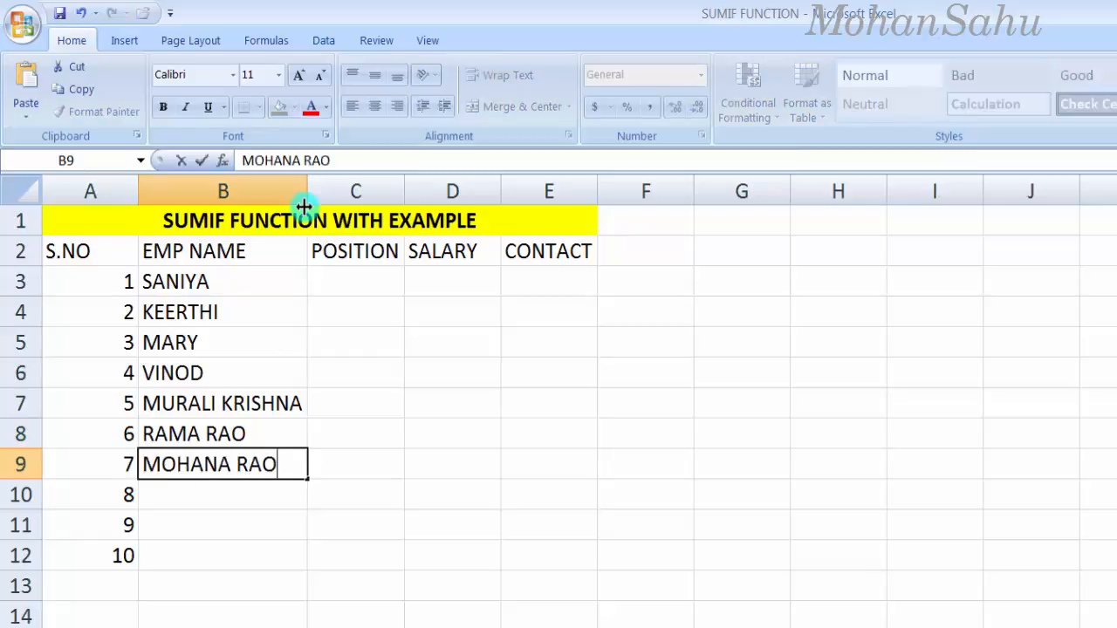
pyautogui.press('Return')
pyautogui.write('ZAF')
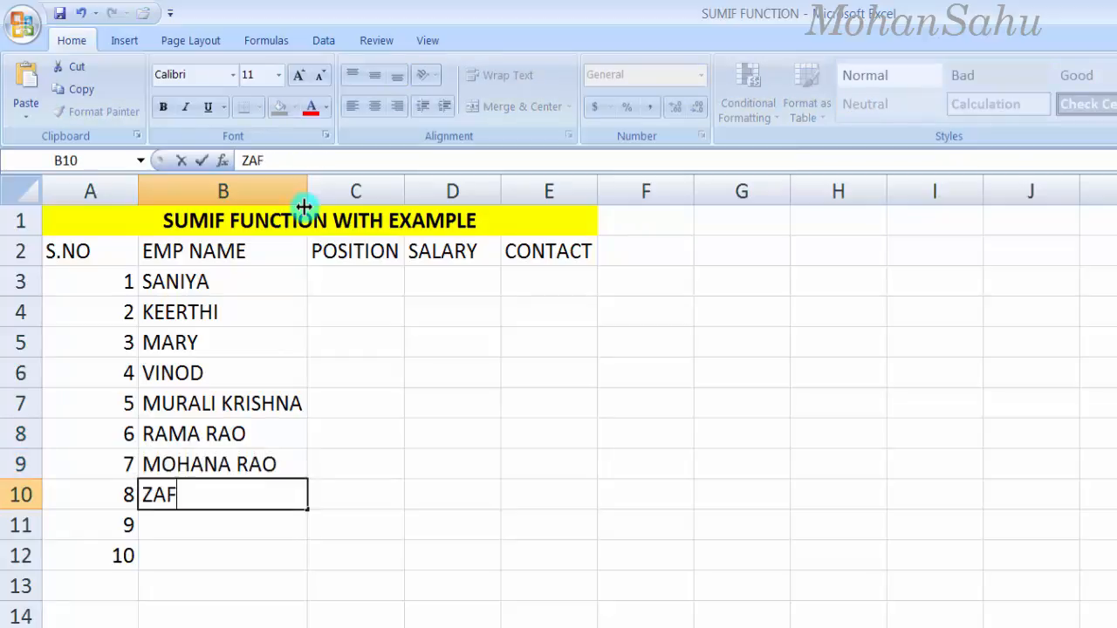
pyautogui.write('FAR')
pyautogui.press('Return')
pyautogui.write('A')
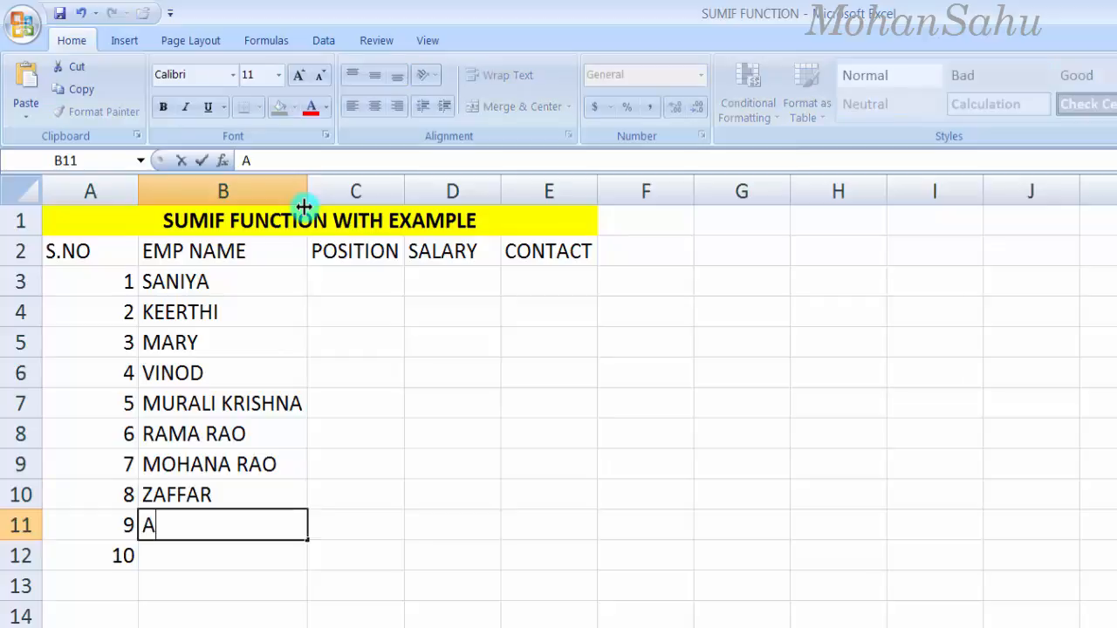
pyautogui.write('KILESH')
pyautogui.press('Return')
pyautogui.write('JO')
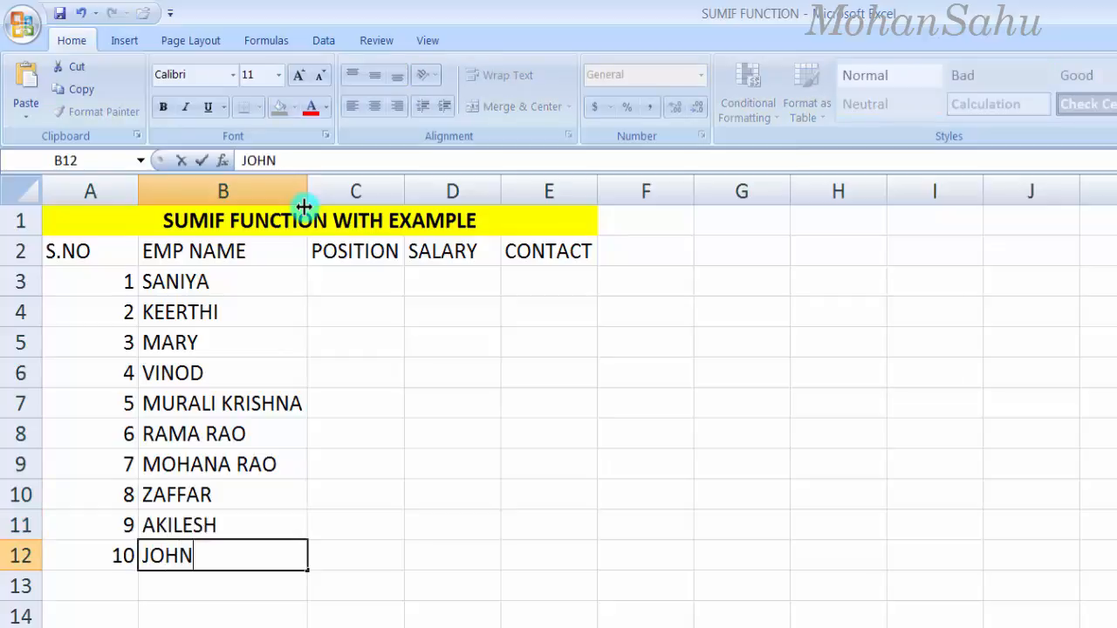
pyautogui.write('HN')
pyautogui.press('Up')
pyautogui.press('Right')
pyautogui.press('Left')
pyautogui.press('Up')
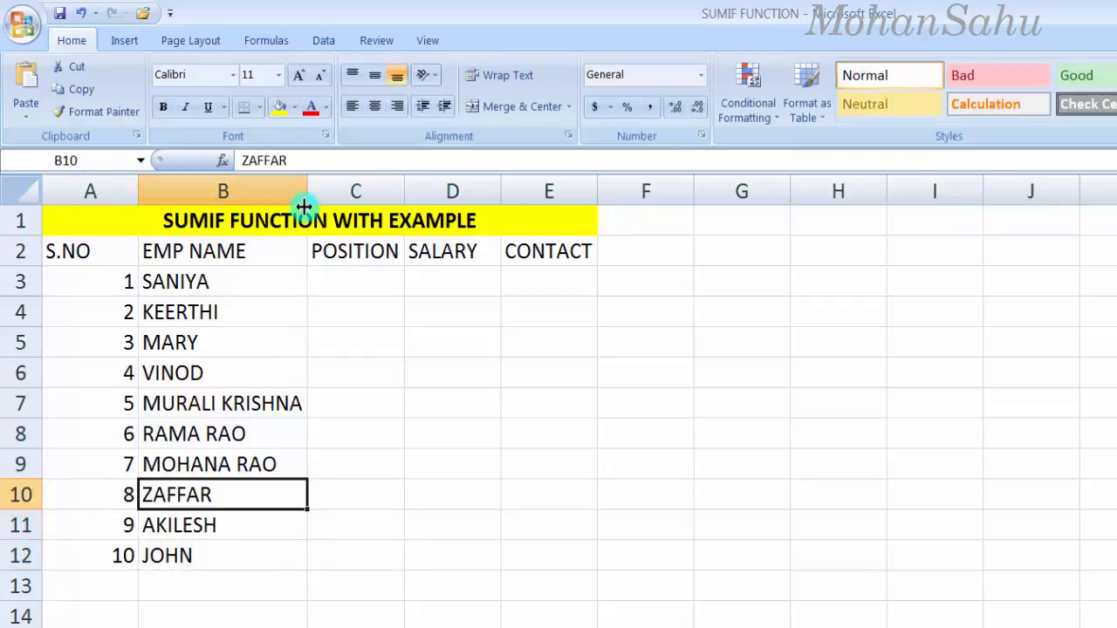
pyautogui.press('Up')
pyautogui.press('Up')
pyautogui.press('Up')
pyautogui.press('Up')
pyautogui.press('Up')
pyautogui.press('Up')
pyautogui.press('Up')
pyautogui.press('Left')
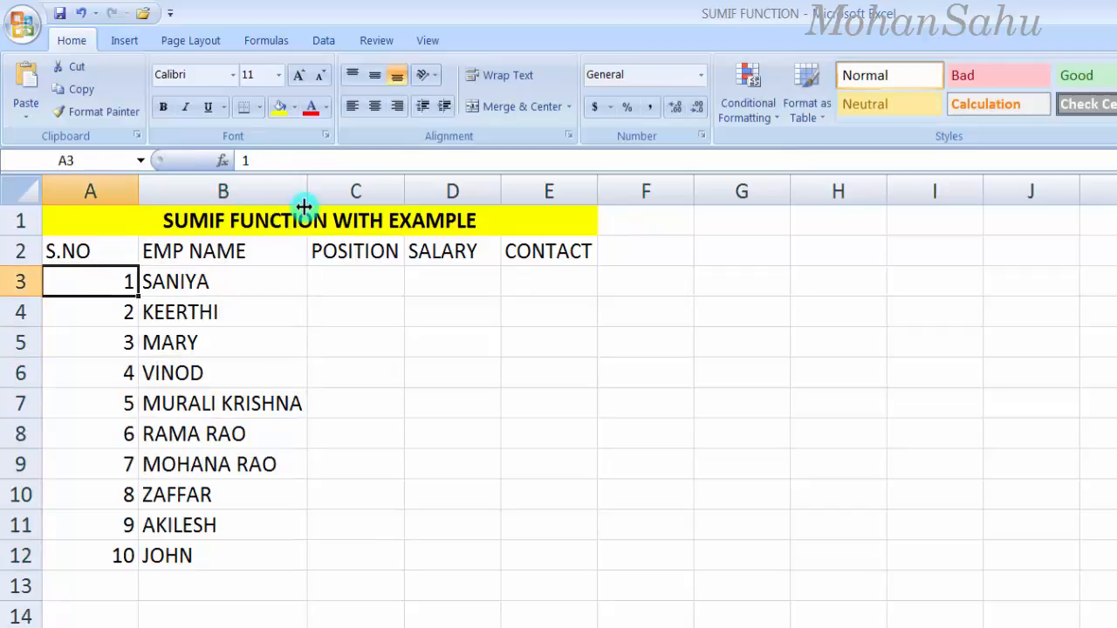
pyautogui.press('Up')
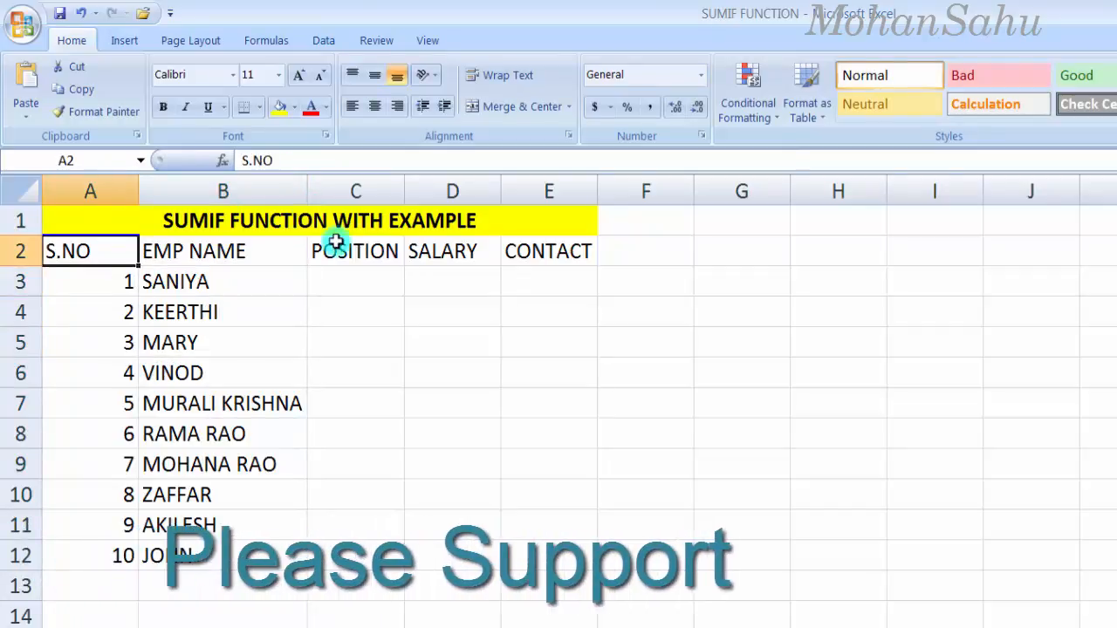
# Step: Enter positions Doctor, Cahsier, IT Officer and Manager in C3:C6
pyautogui.click(354, 288)
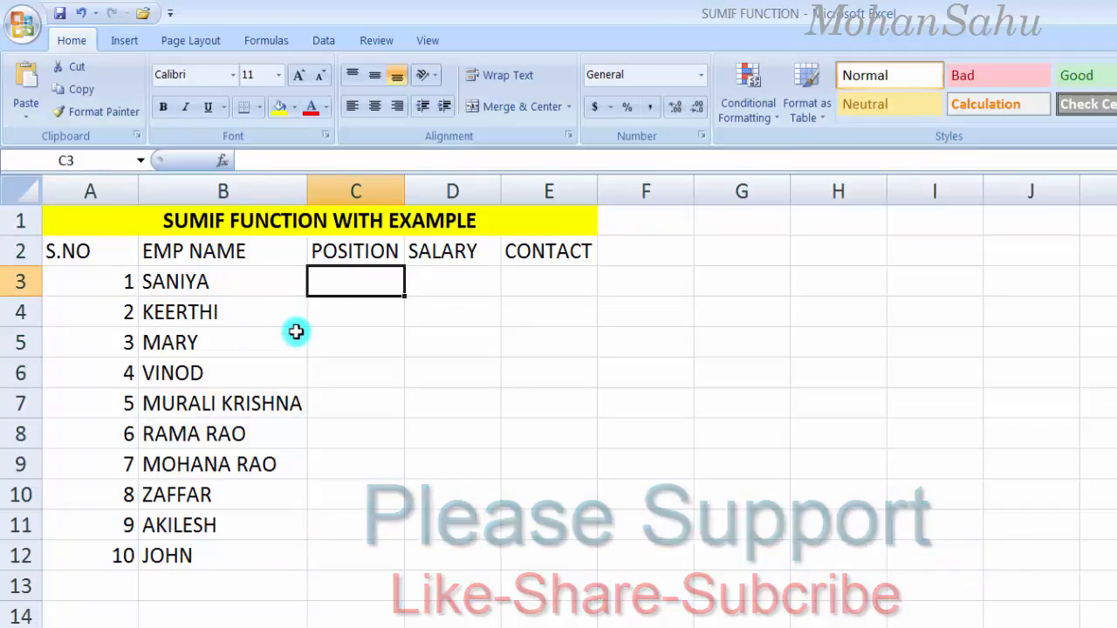
pyautogui.write('d')
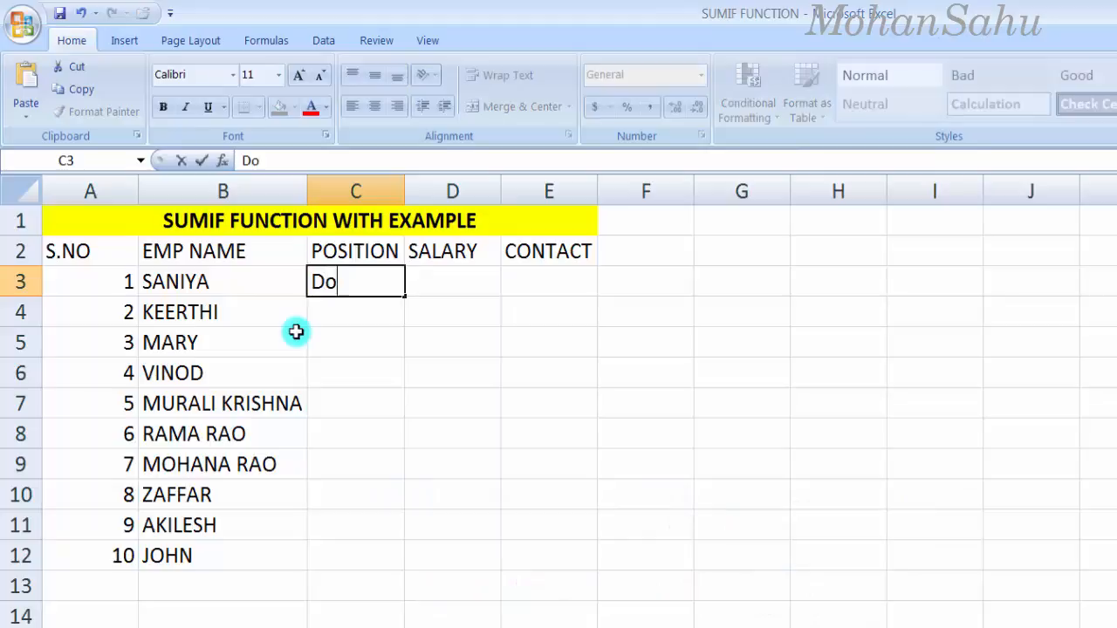
pyautogui.press('Return')
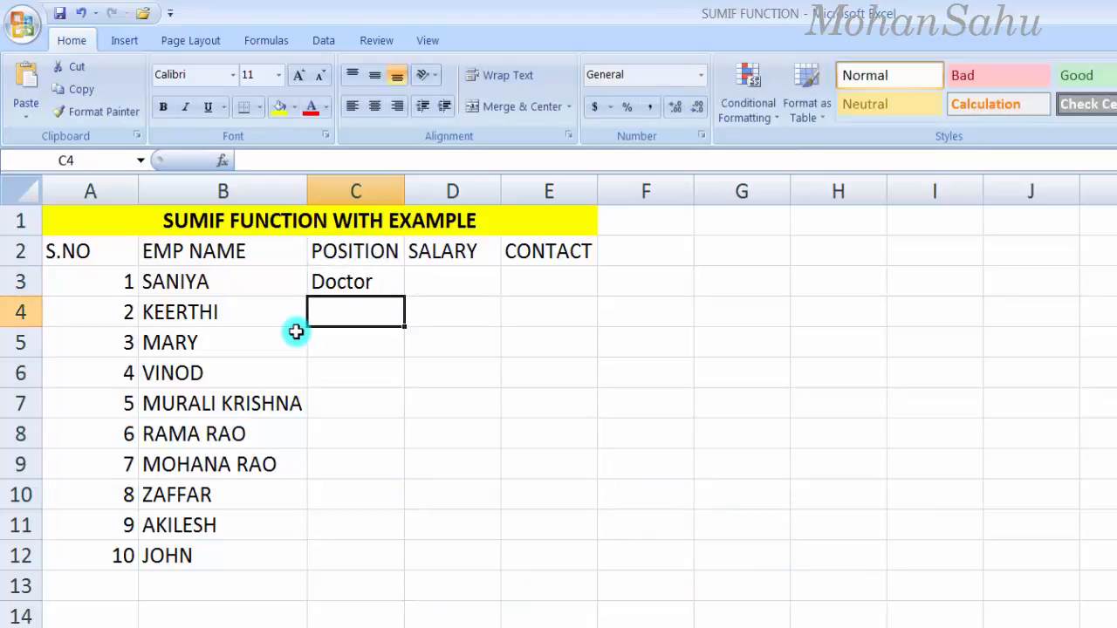
pyautogui.write('Cahsi')
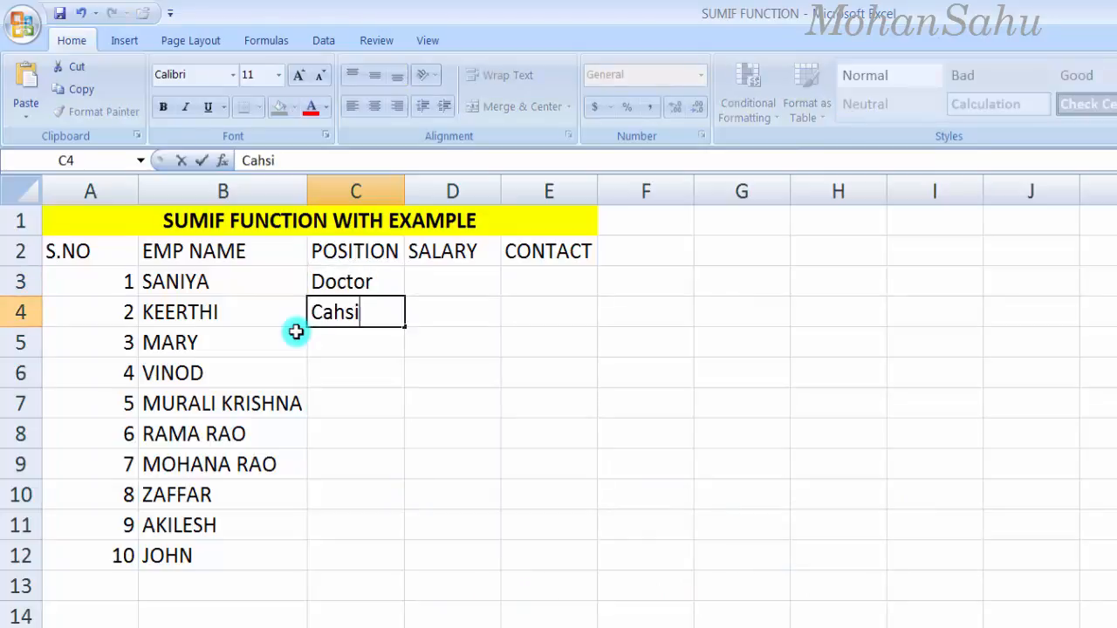
pyautogui.write('er')
pyautogui.press('Return')
pyautogui.write('IT Officer')
pyautogui.press('Return')
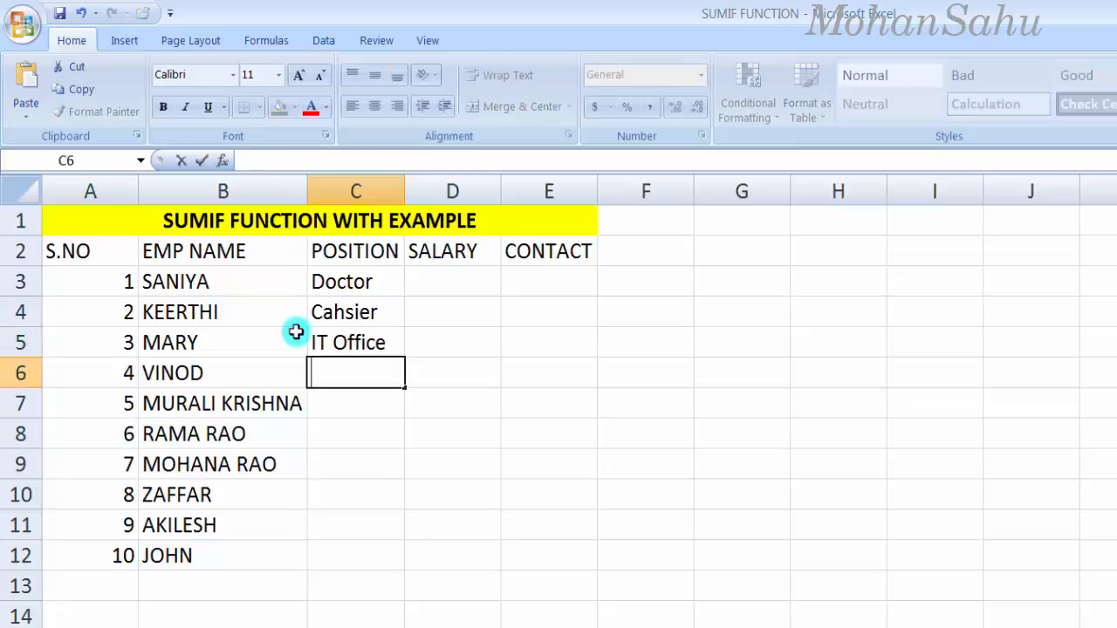
pyautogui.press('Up')
pyautogui.press('Down')
pyautogui.write('Manag')
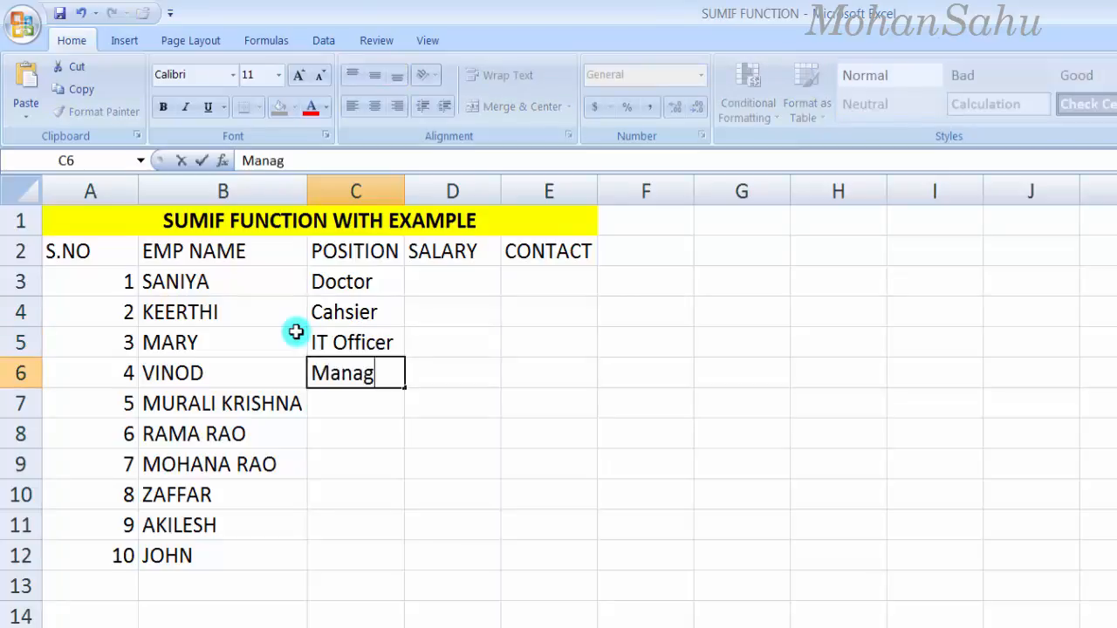
pyautogui.write('er')
pyautogui.press('Return')
# Step: Enter Doctor, Driver, Cahsier, Manager, Driver and Cahsier in C7:C12
pyautogui.write('Doctor')
pyautogui.press('Return')
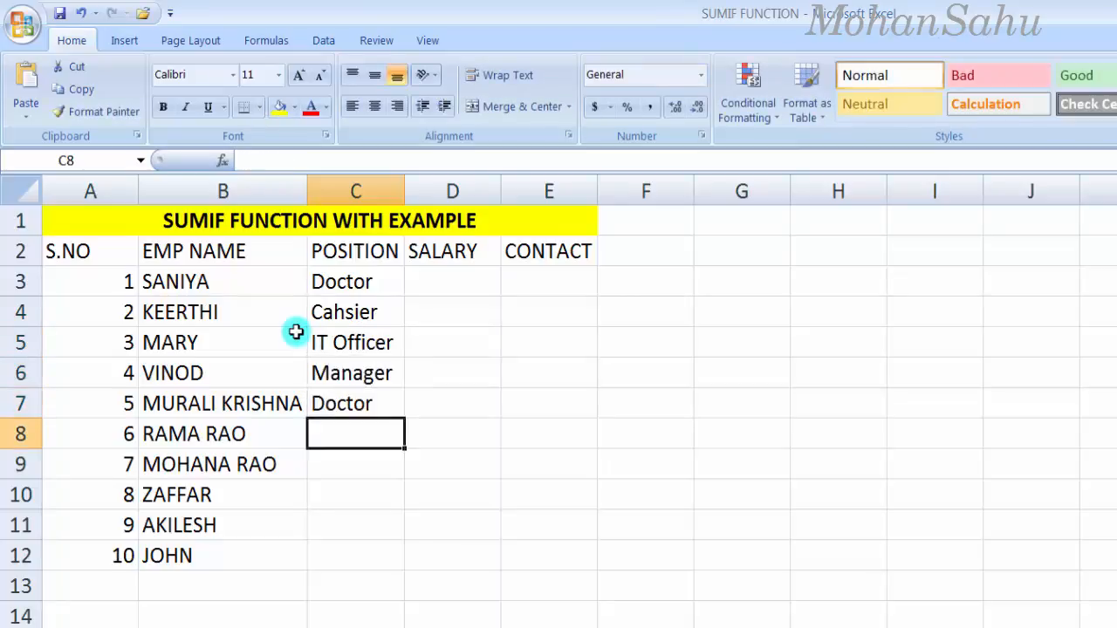
pyautogui.write('Driver')
pyautogui.press('Return')
pyautogui.write('Cahsier')
pyautogui.press('Return')
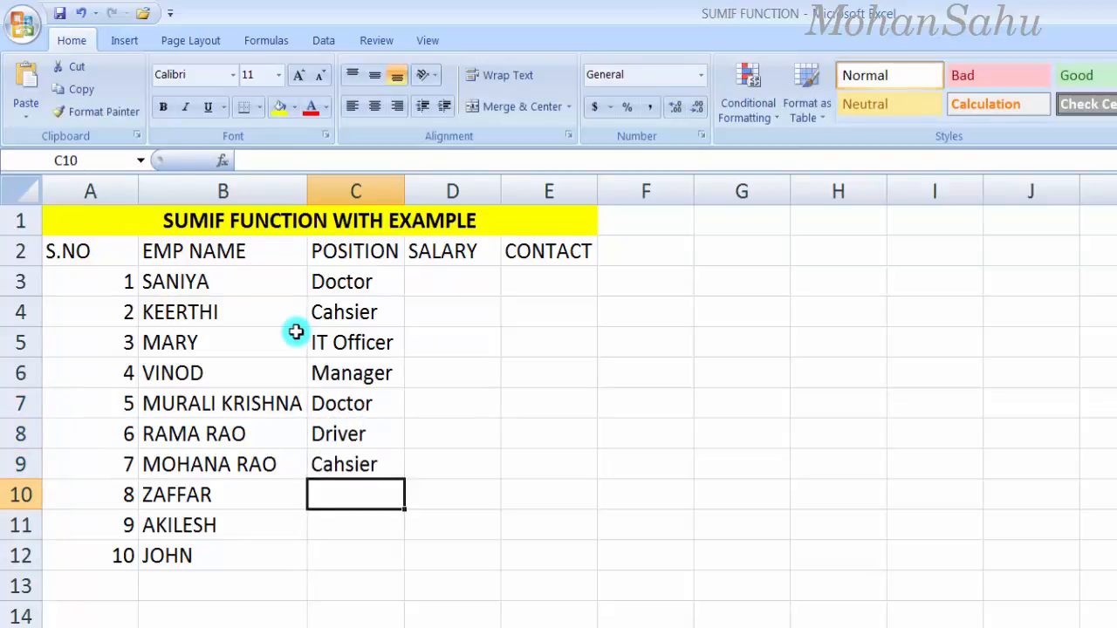
pyautogui.write('Manager')
pyautogui.press('Return')
pyautogui.write('Driver')
pyautogui.press('Return')
pyautogui.write('ca')
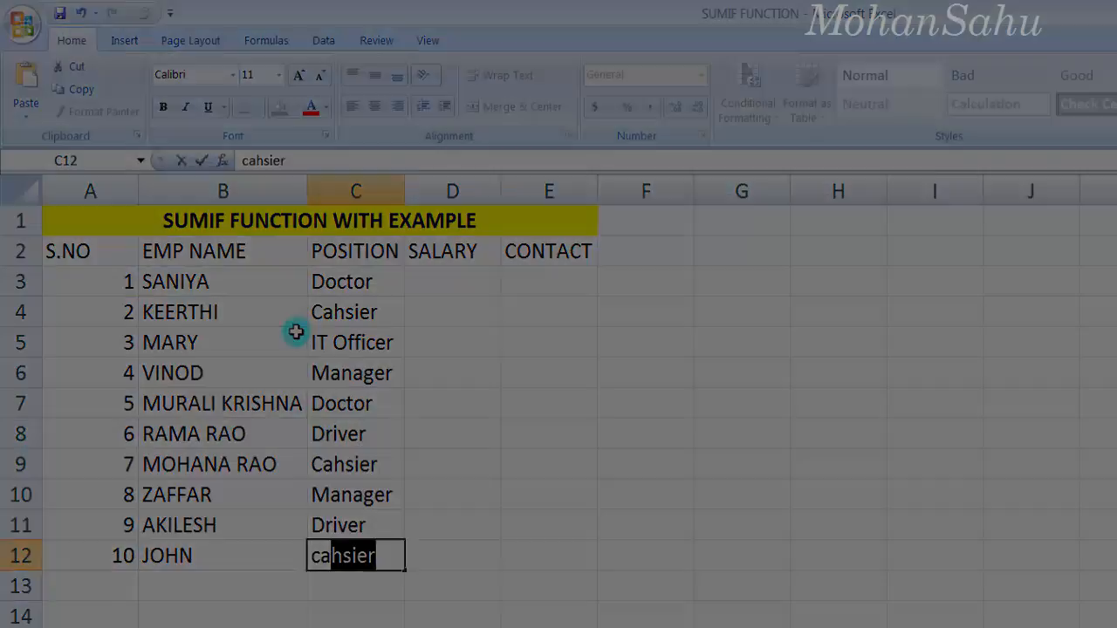
pyautogui.press('Return')
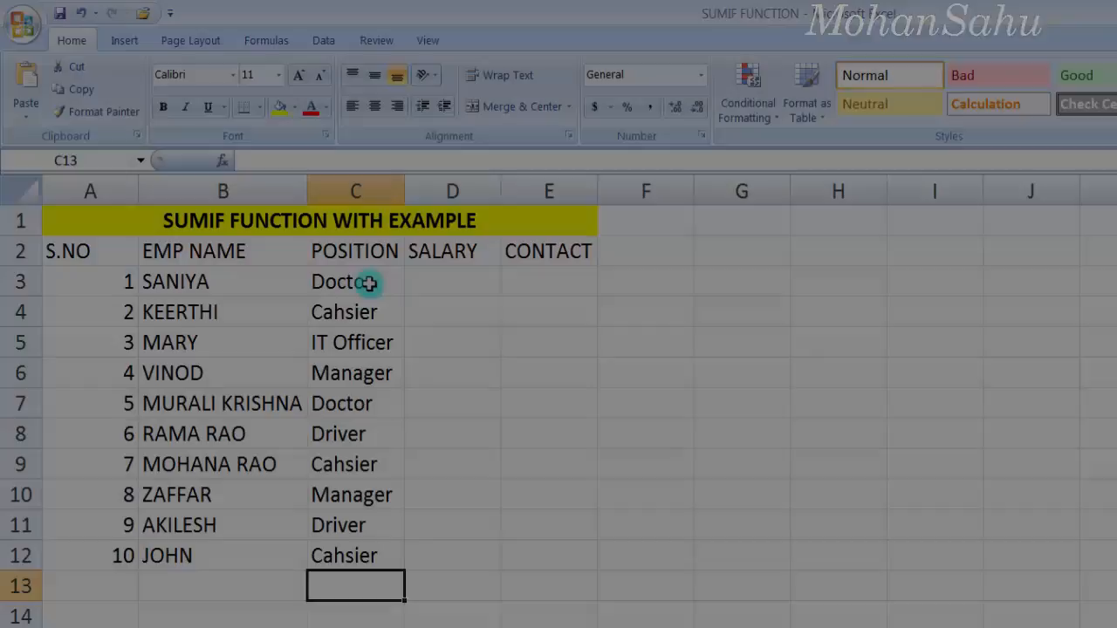
pyautogui.click(334, 288)
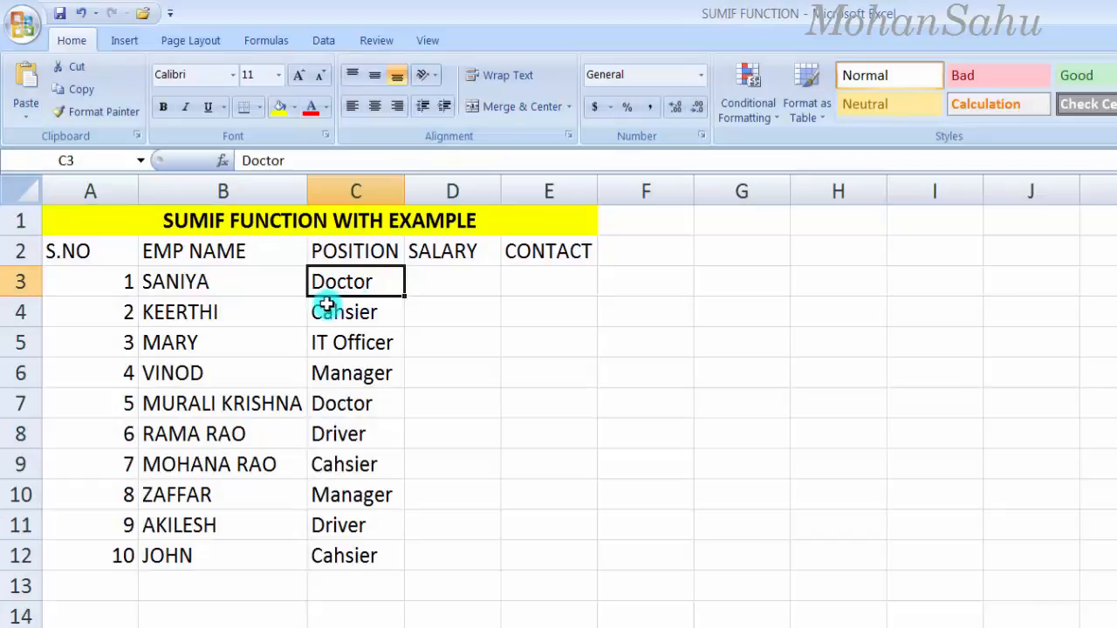
# Step: Enter salaries 80000, 15000, 45000, 25000 and 70000 in D3:D7
pyautogui.click(429, 287)
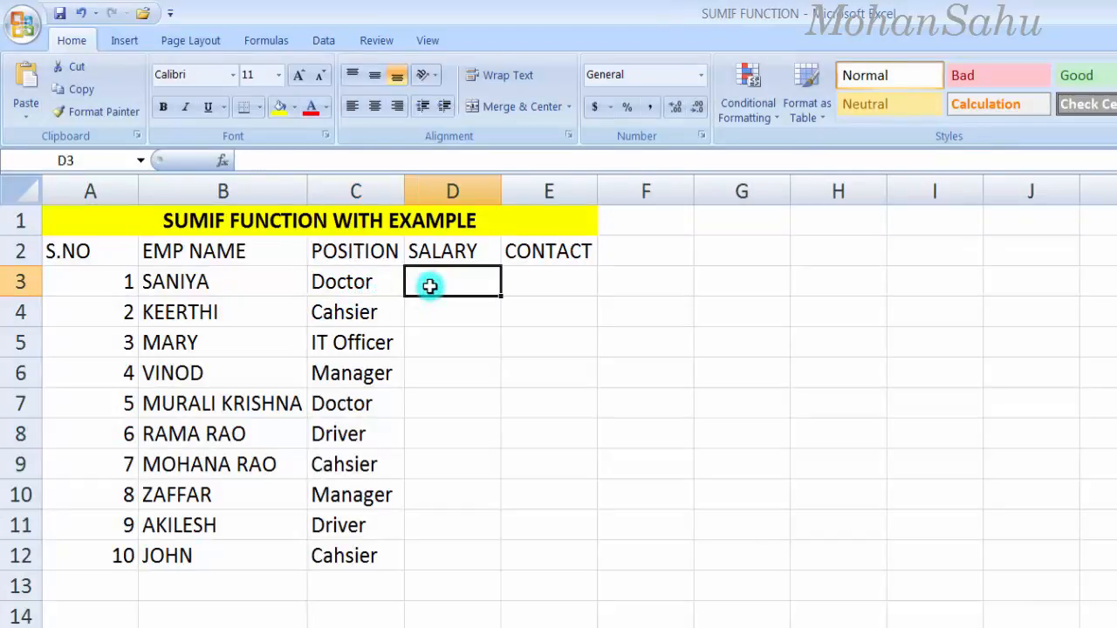
pyautogui.write('80000')
pyautogui.press('Return')
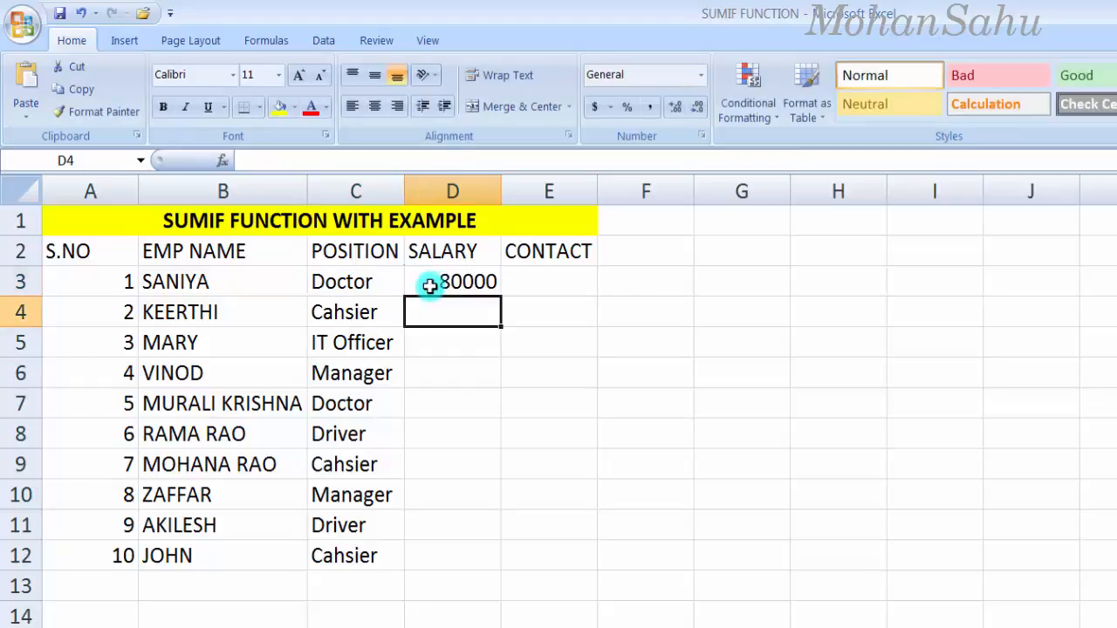
pyautogui.write('150')
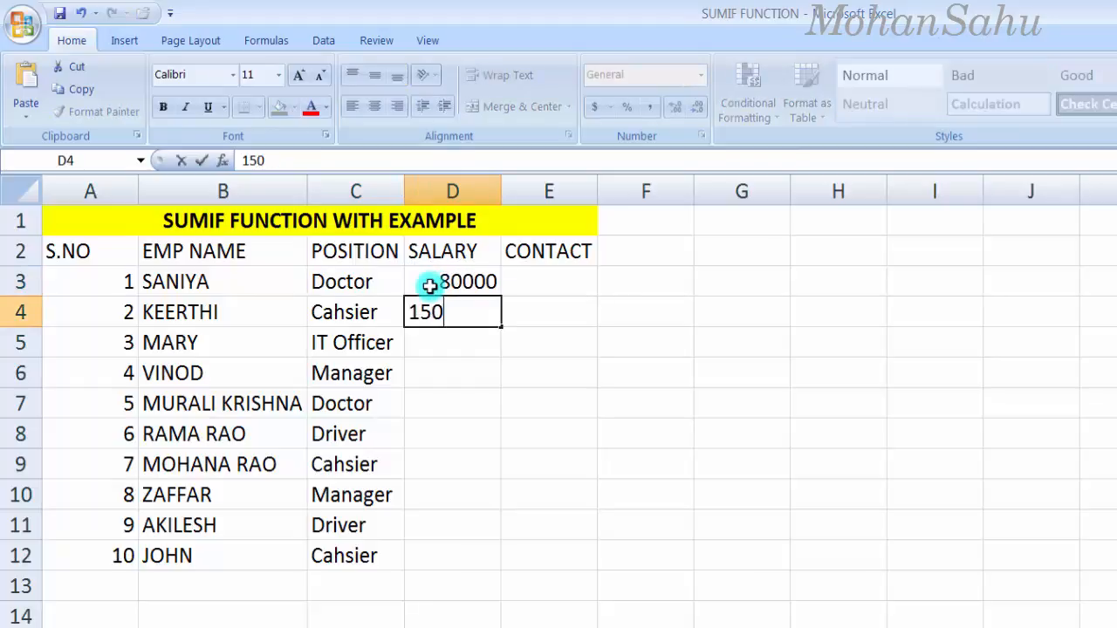
pyautogui.write('00')
pyautogui.press('Return')
pyautogui.write('45000')
pyautogui.press('Return')
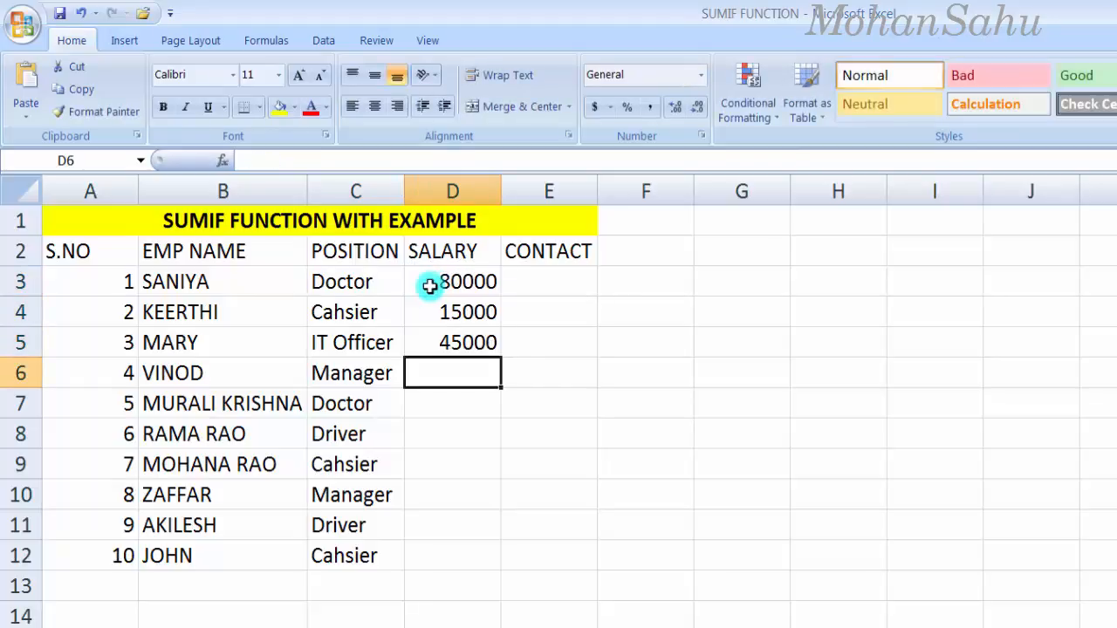
pyautogui.write('25000')
pyautogui.press('Return')
pyautogui.write('70000')
pyautogui.press('Return')
# Step: Enter salaries 10000, 15000, 25000, 8000 and 16000 in D8:D12
pyautogui.write('10000')
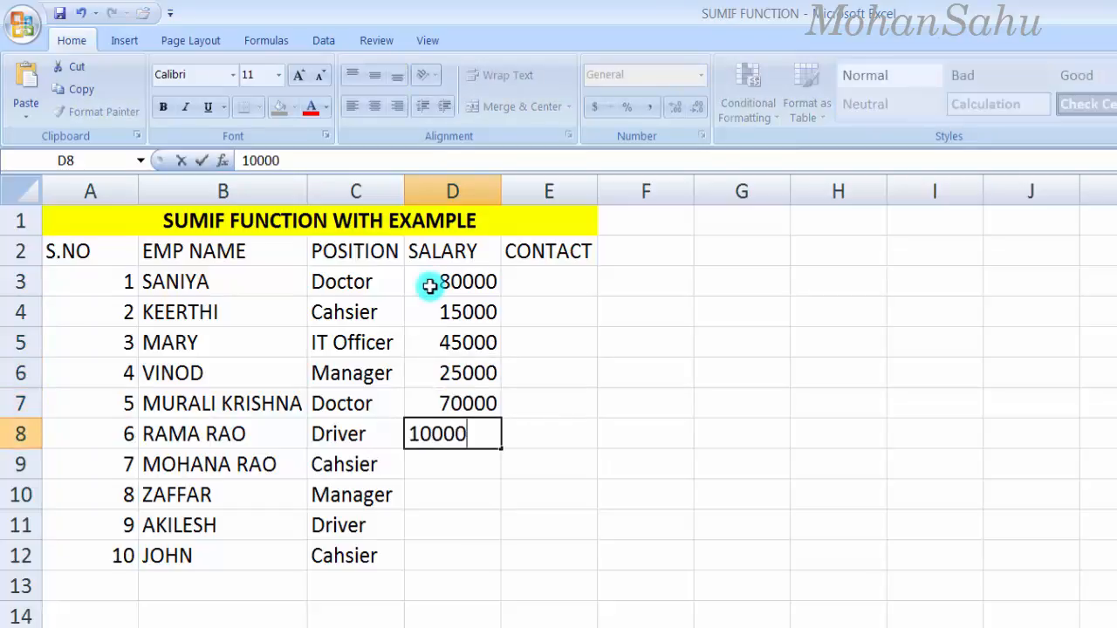
pyautogui.press('Return')
pyautogui.write('15000')
pyautogui.press('Return')
pyautogui.write('25000')
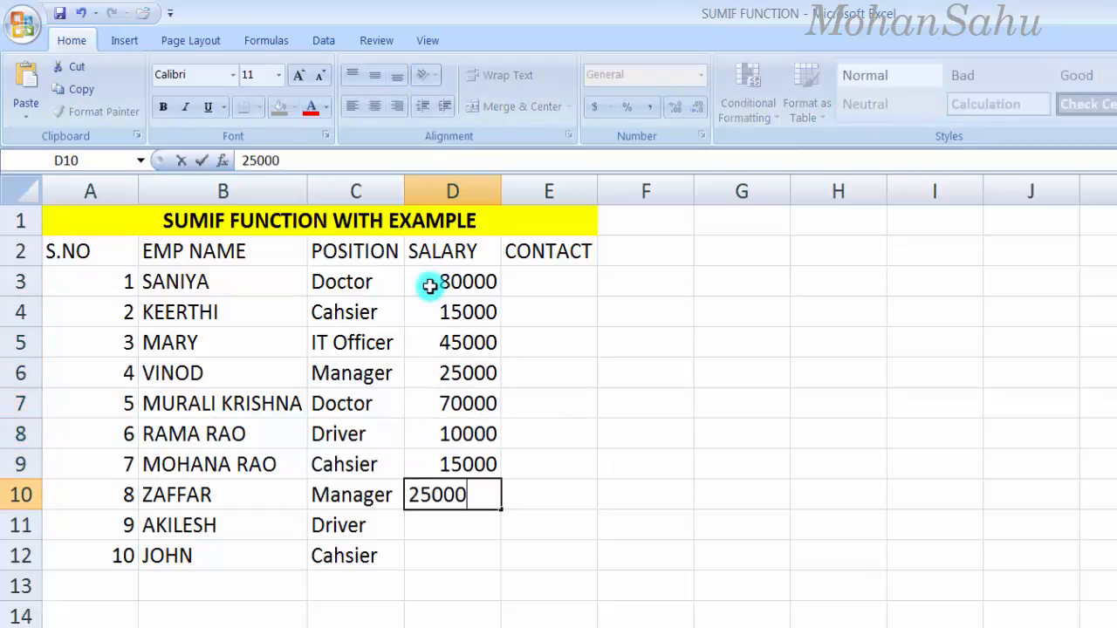
pyautogui.press('Return')
pyautogui.write('80000')
pyautogui.press('Return')
pyautogui.write('16000')
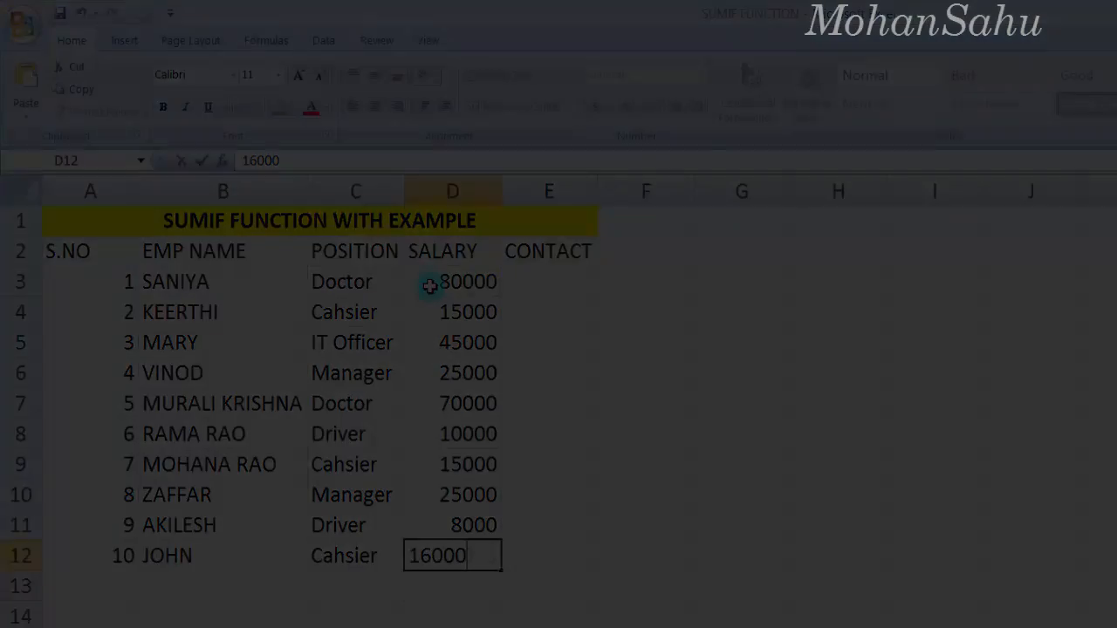
pyautogui.press('Return')
pyautogui.moveTo(446, 282); pyautogui.dragTo(472, 467)
# Step: Enter ten-digit contact numbers in E3 through E7
pyautogui.click(552, 289)
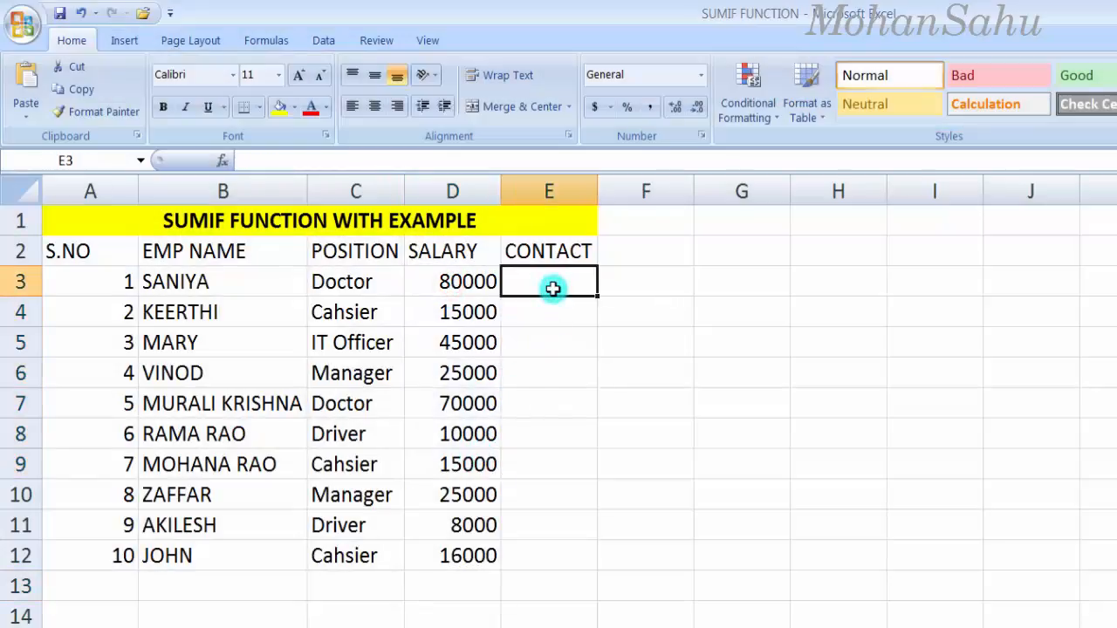
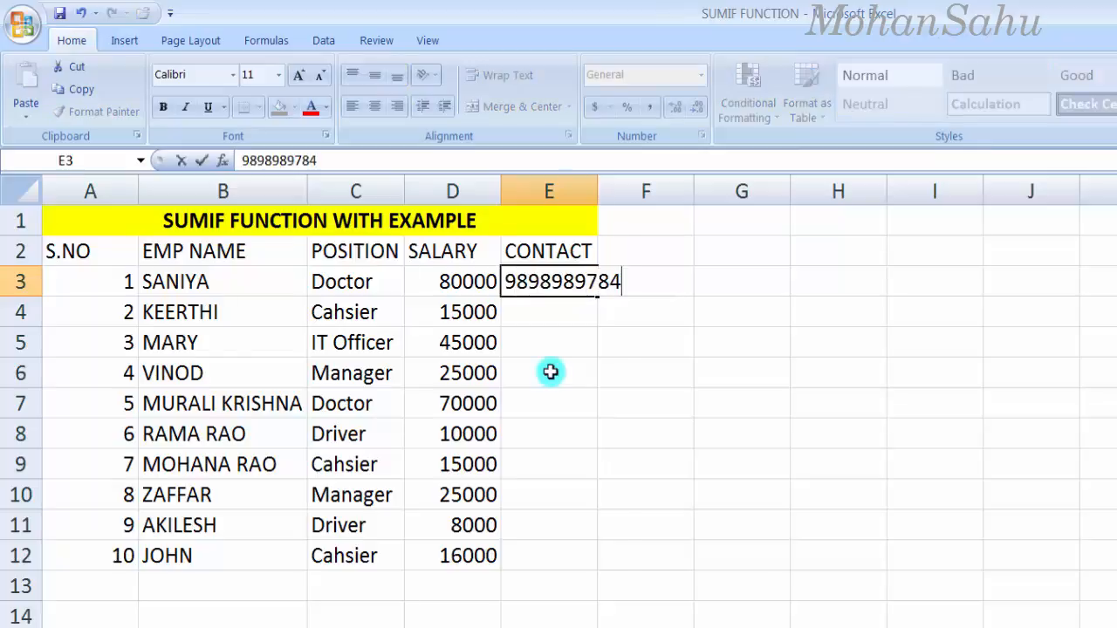
pyautogui.press('Return')
pyautogui.write('7874')
pyautogui.press('BackSpace')
pyautogui.press('Return')
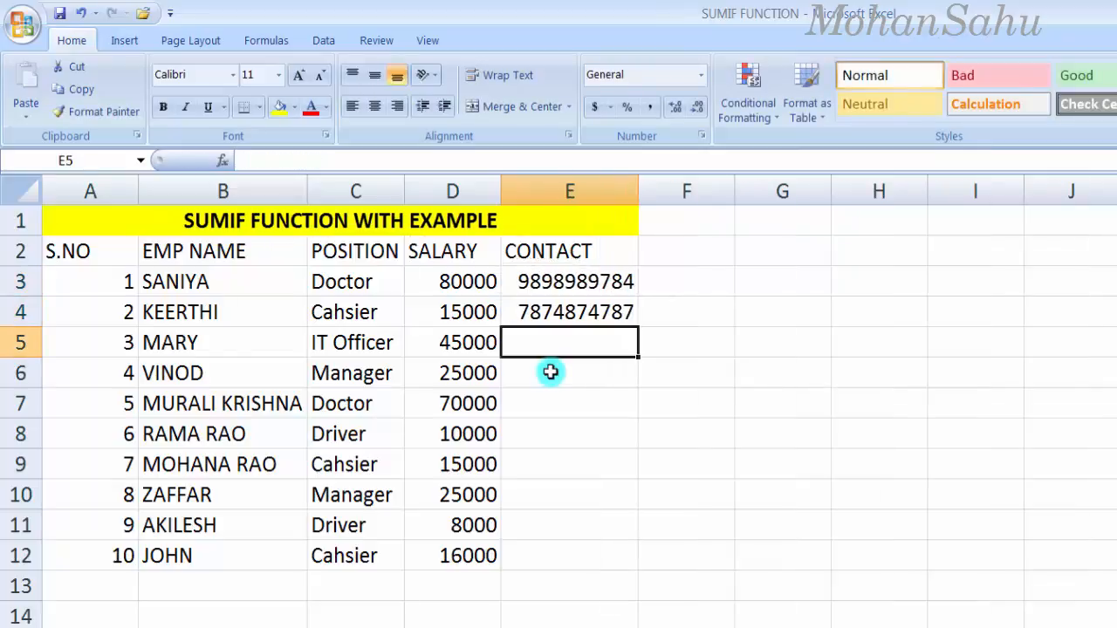
pyautogui.press('Return')
pyautogui.press('Return')
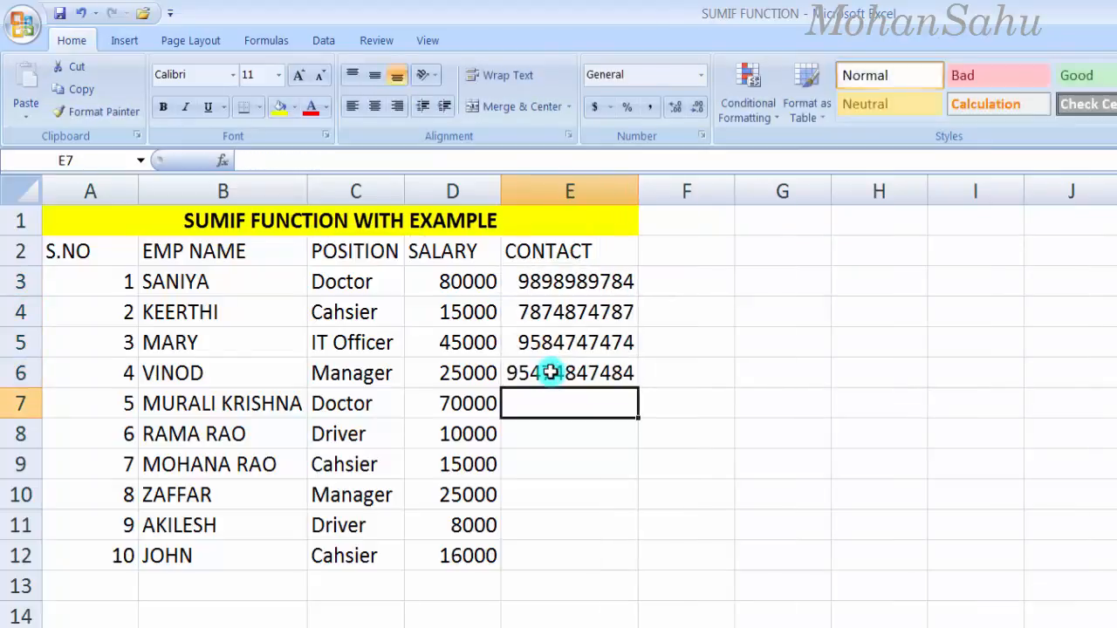
pyautogui.press('Return')
# Step: Trim the extra digits in E6 and E7, then fill contact numbers into E8:E12
pyautogui.doubleClick(551, 373)
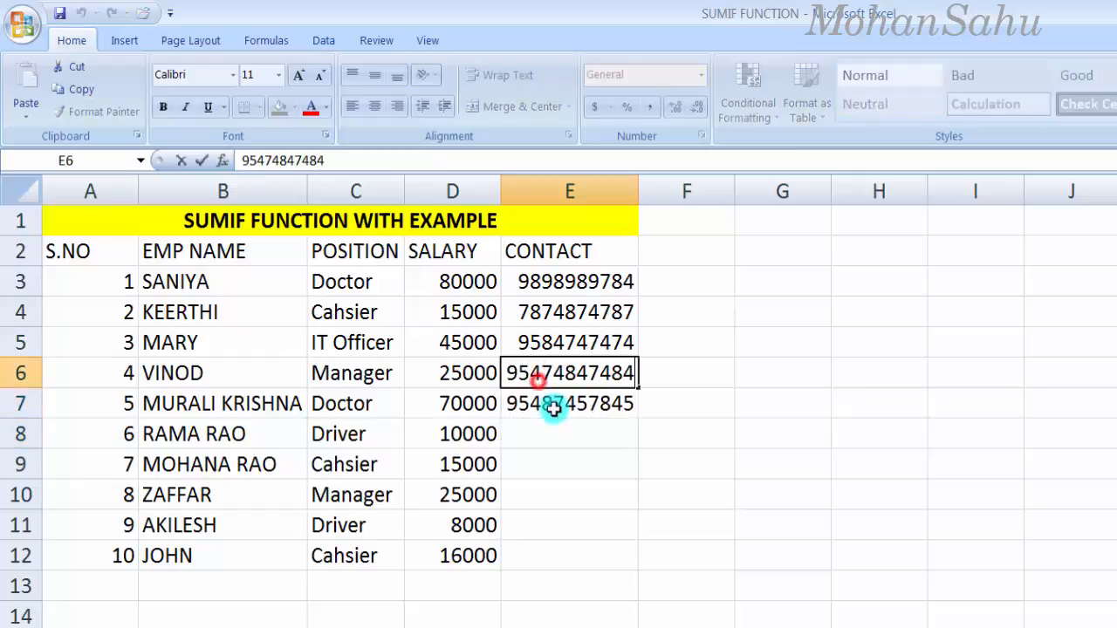
pyautogui.press('BackSpace')
pyautogui.press('Return')
pyautogui.doubleClick(553, 403)
pyautogui.press('BackSpace')
pyautogui.press('Return')
pyautogui.press('Return')
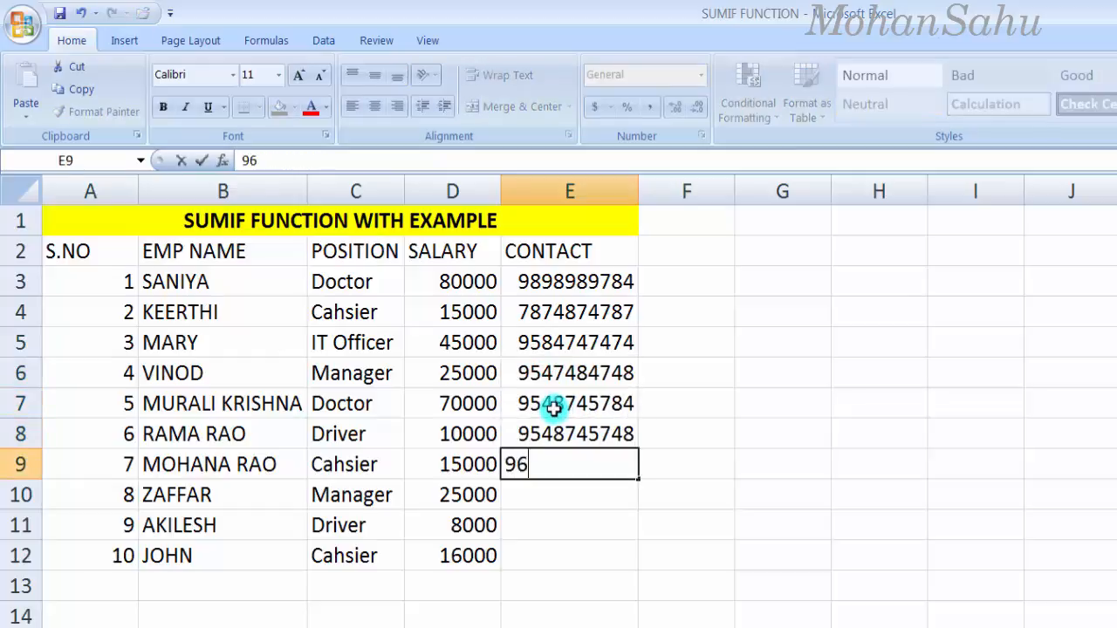
pyautogui.press('Return')
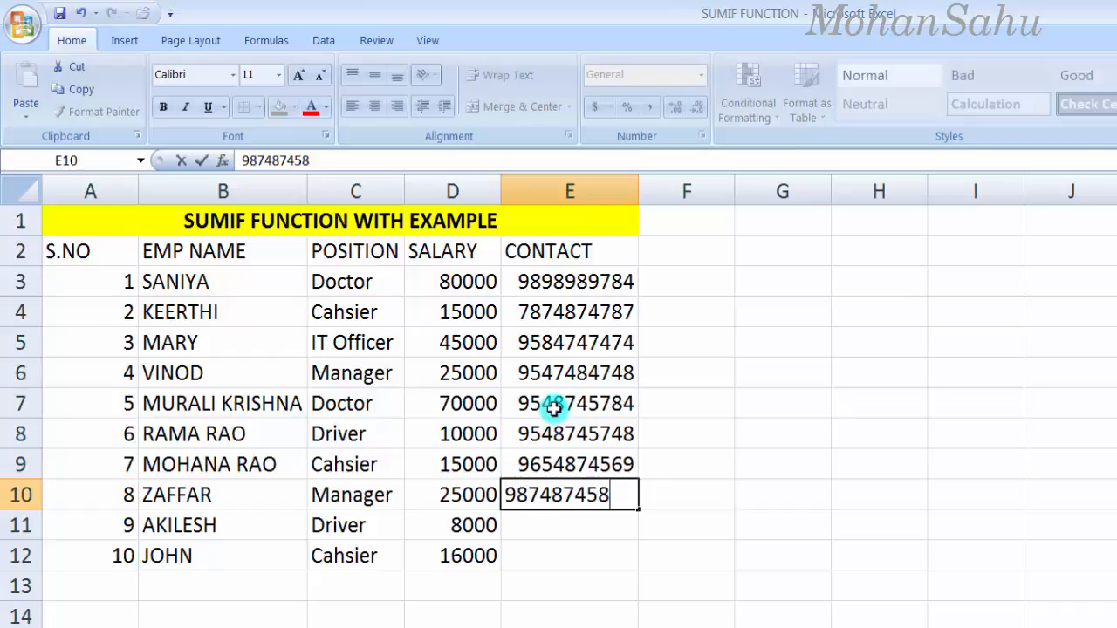
pyautogui.press('Return')
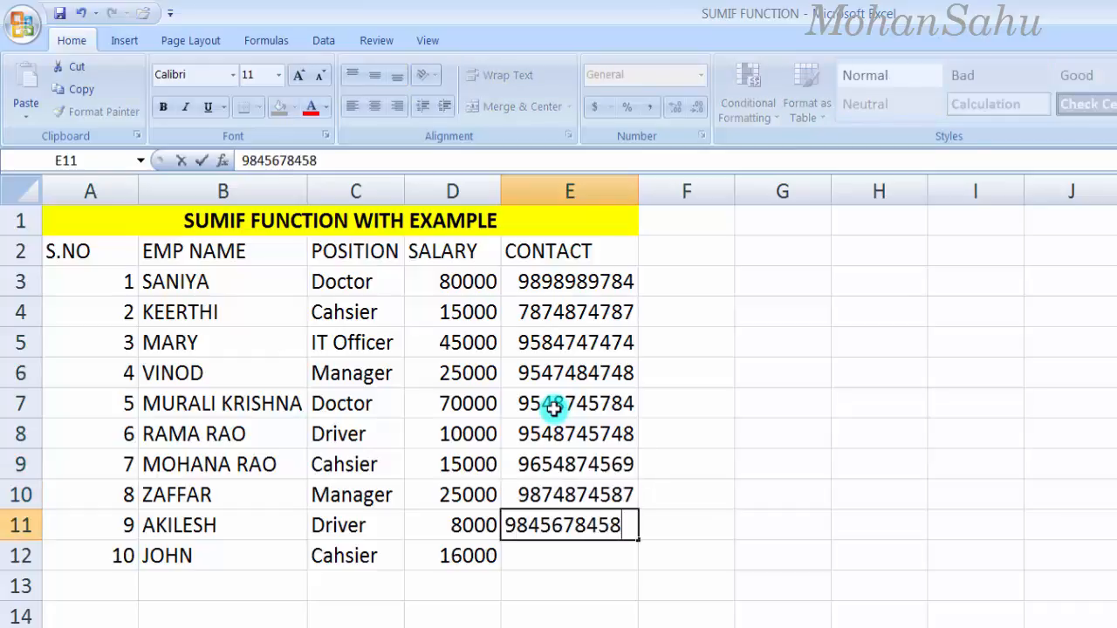
pyautogui.press('Return')
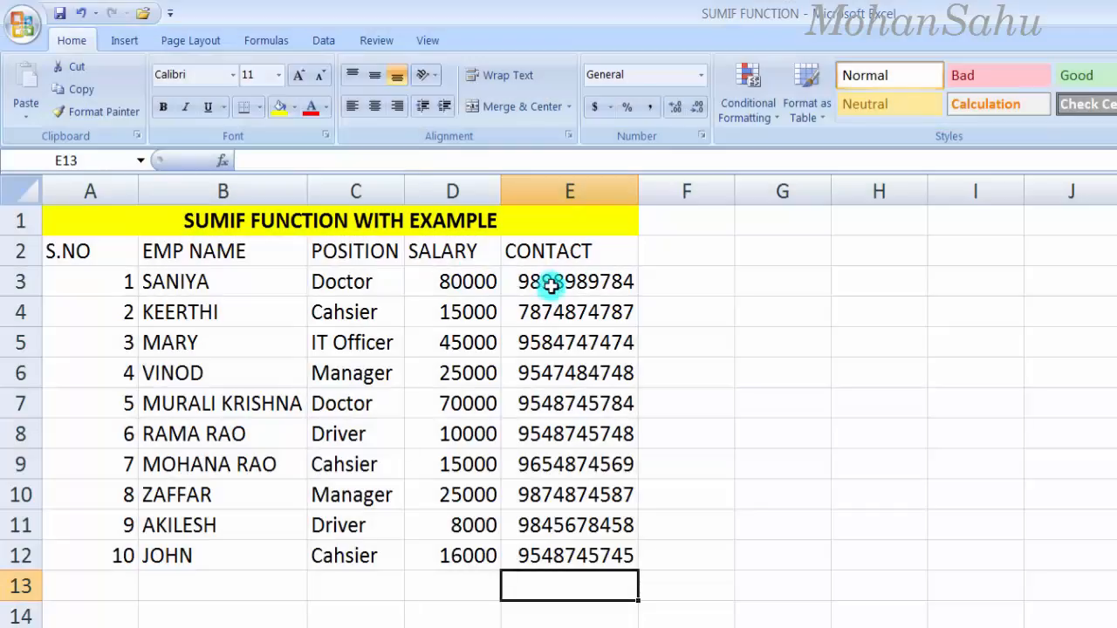
pyautogui.moveTo(547, 282); pyautogui.dragTo(539, 556)
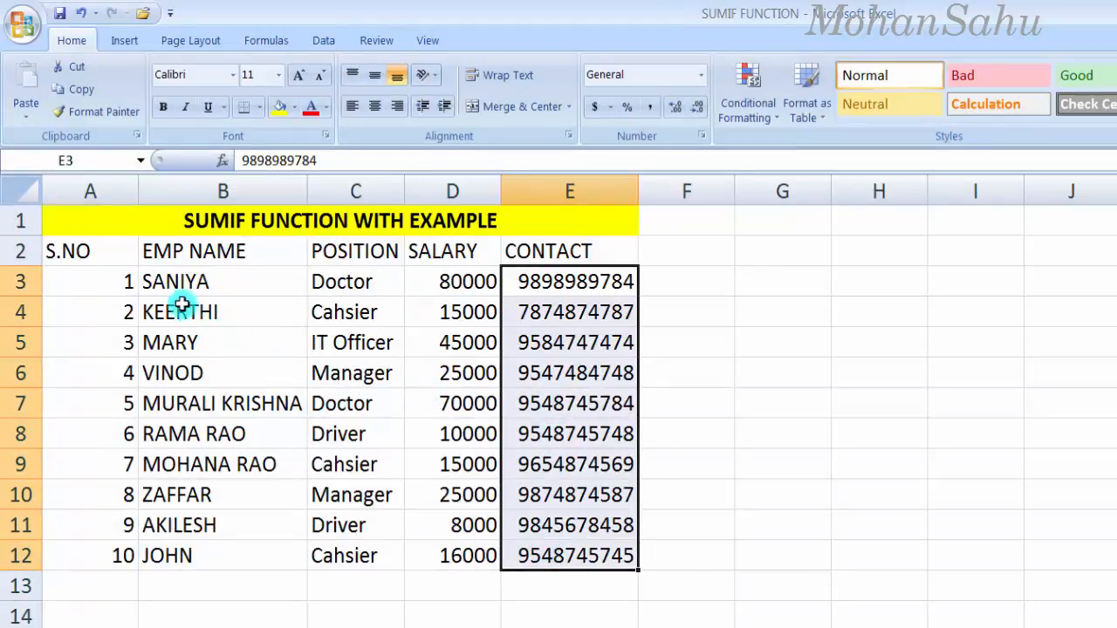
# Step: Make the header row A2:E2 bold
pyautogui.moveTo(57, 251); pyautogui.dragTo(534, 270)
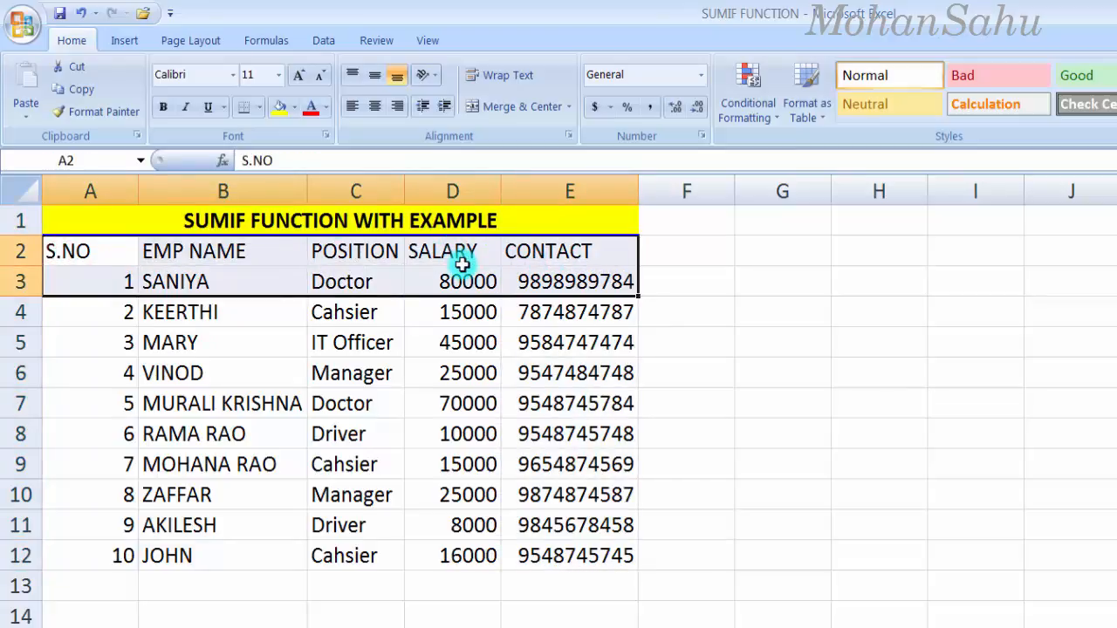
pyautogui.moveTo(460, 248); pyautogui.dragTo(568, 247)
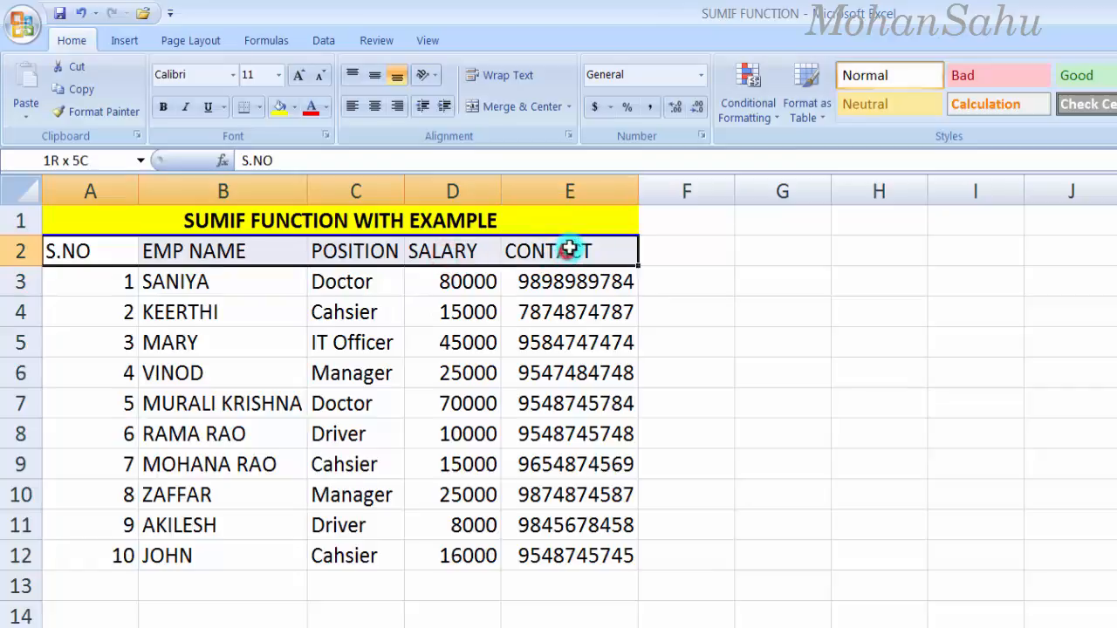
pyautogui.click(163, 106)
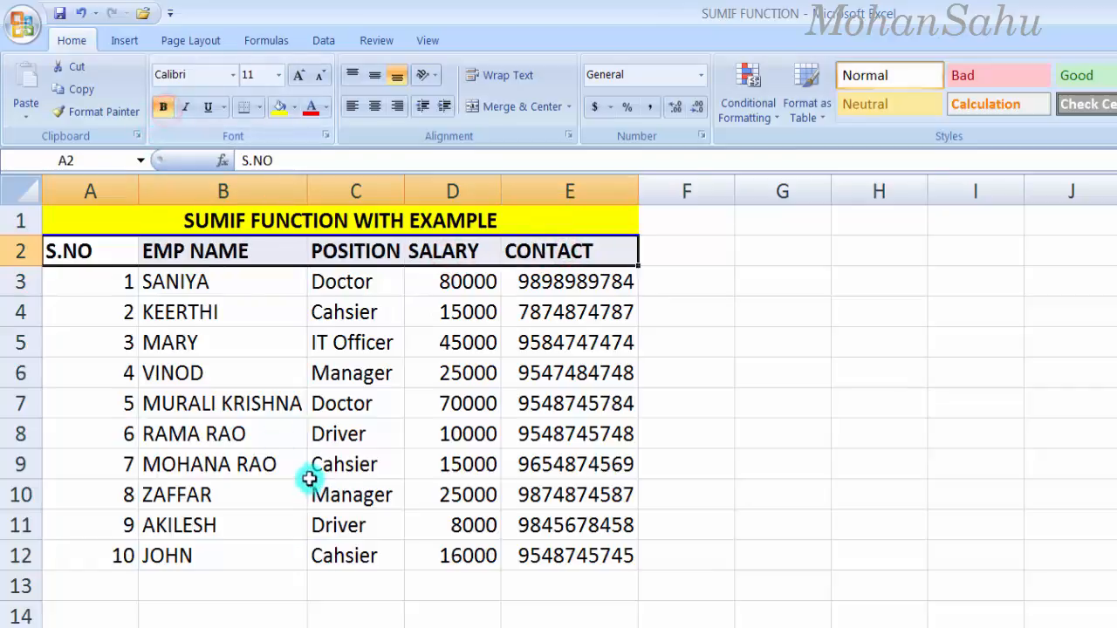
pyautogui.click(236, 627)
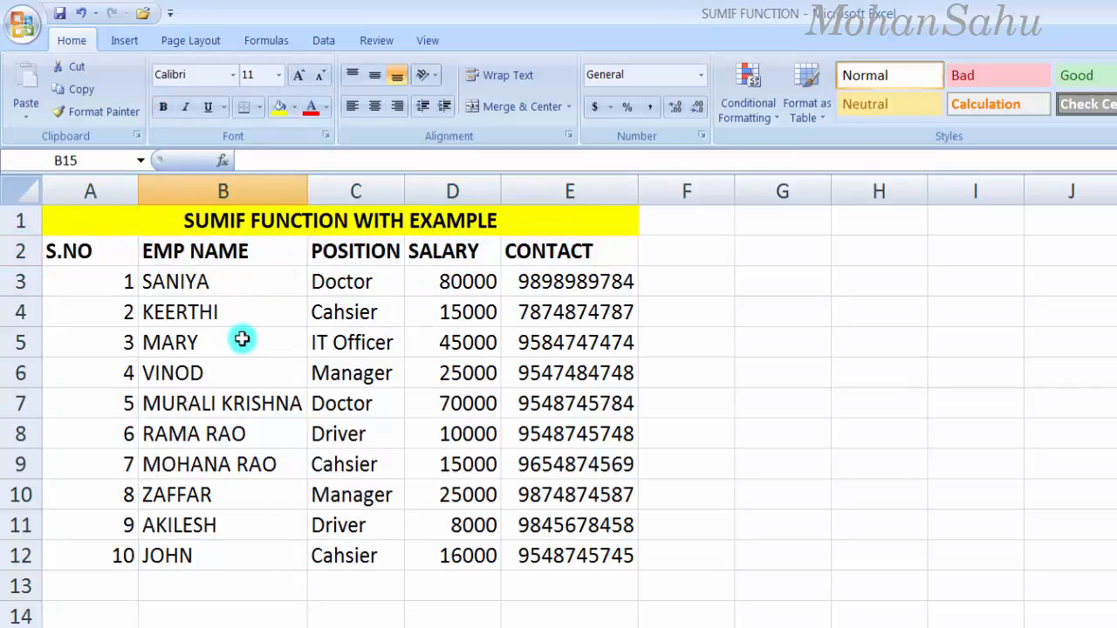
# Step: Set the title to 22-point and widen column E so it fits
pyautogui.click(151, 220)
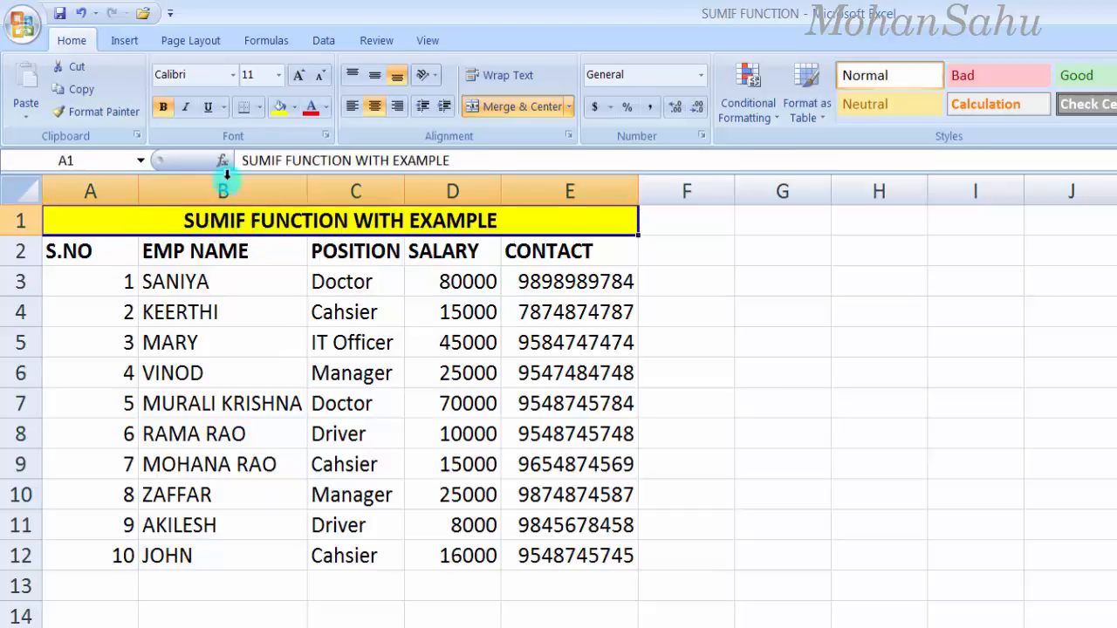
pyautogui.click(278, 76)
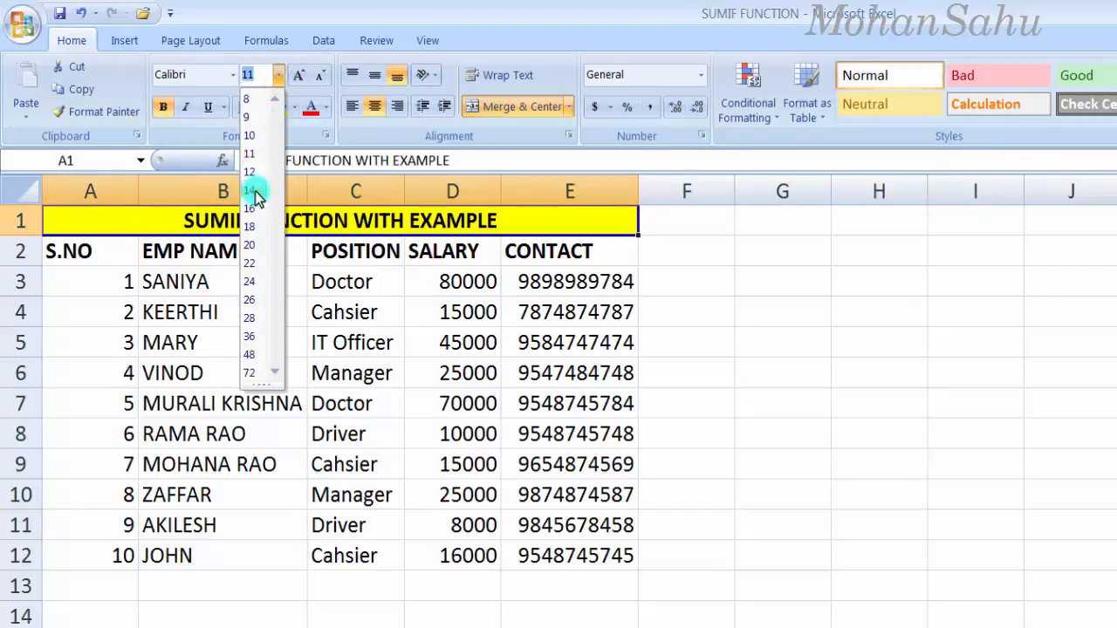
pyautogui.click(259, 265)
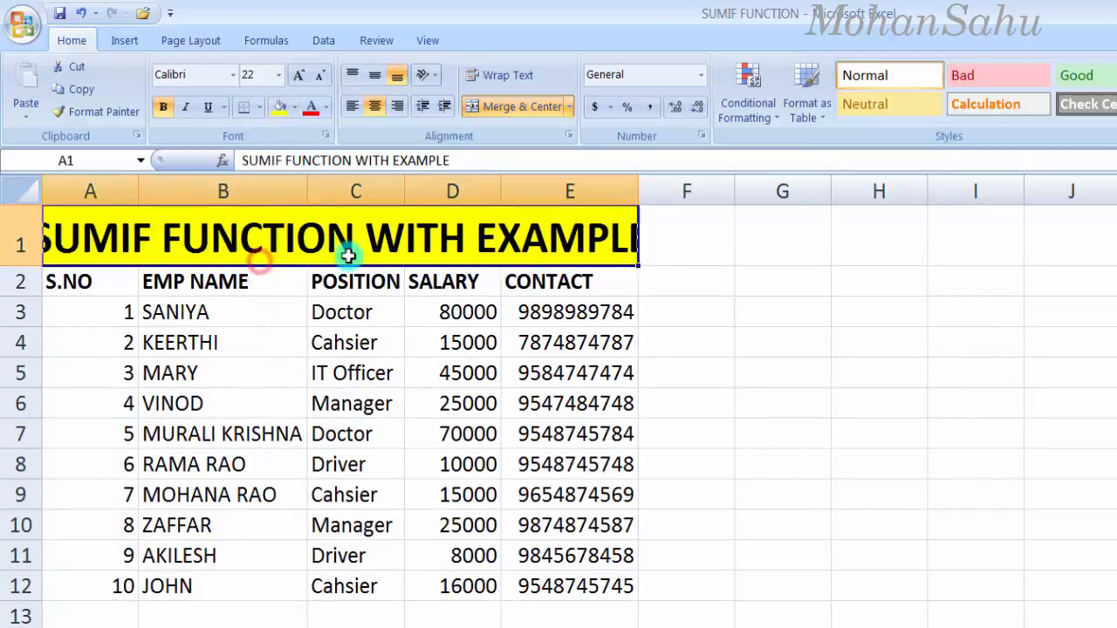
pyautogui.click(648, 190)
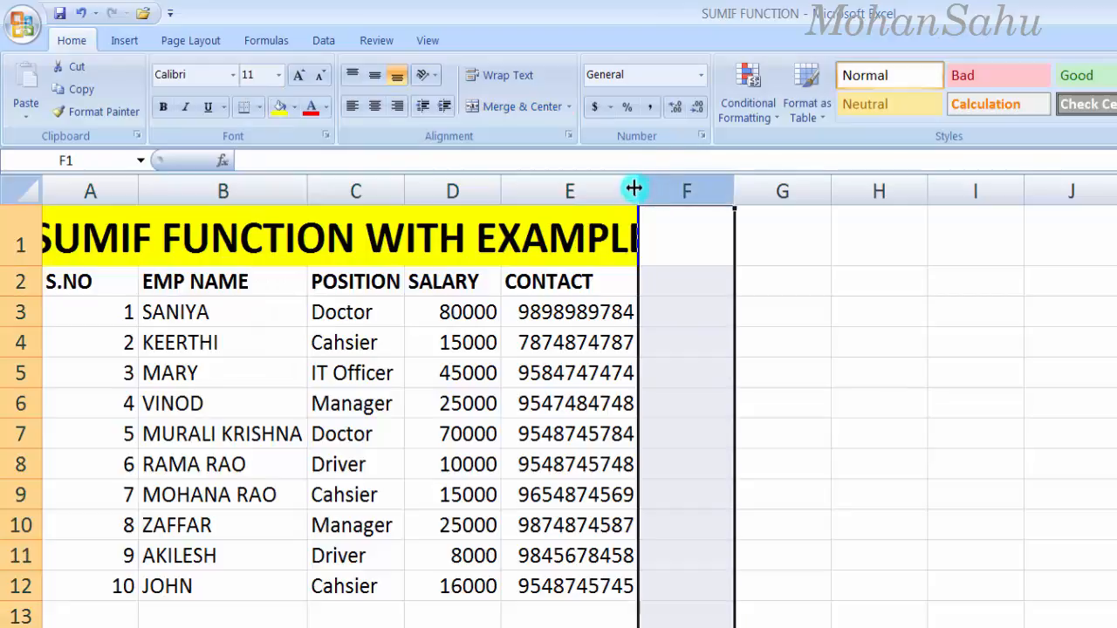
pyautogui.moveTo(638, 189); pyautogui.dragTo(674, 190)
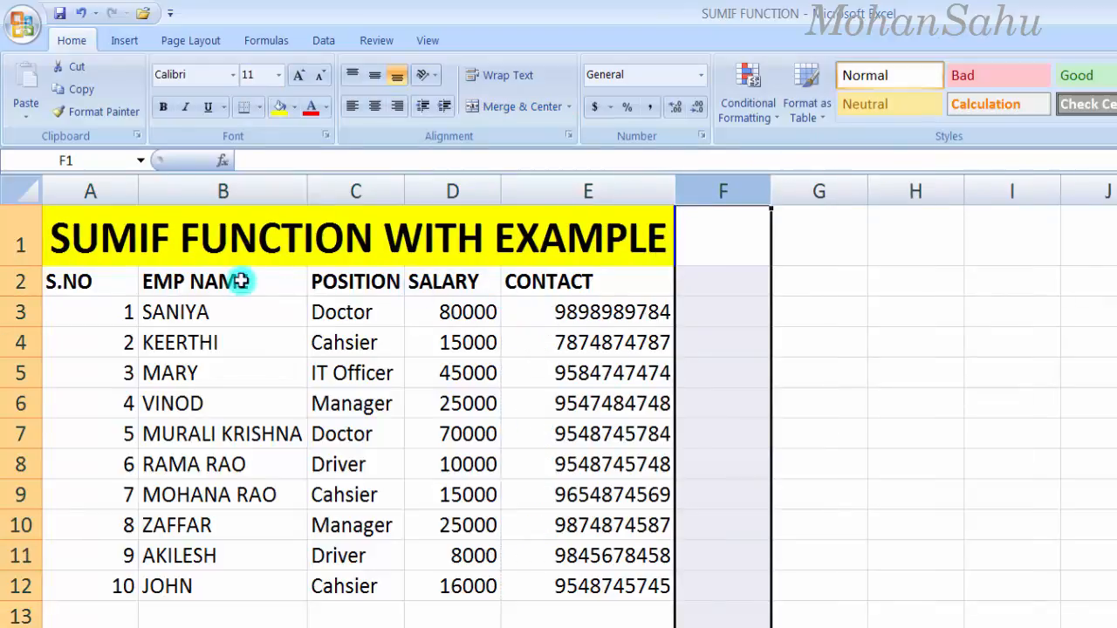
# Step: Centre the header row A2:E2 and auto-fit column C's width
pyautogui.moveTo(82, 281); pyautogui.dragTo(620, 281)
pyautogui.click(374, 106)
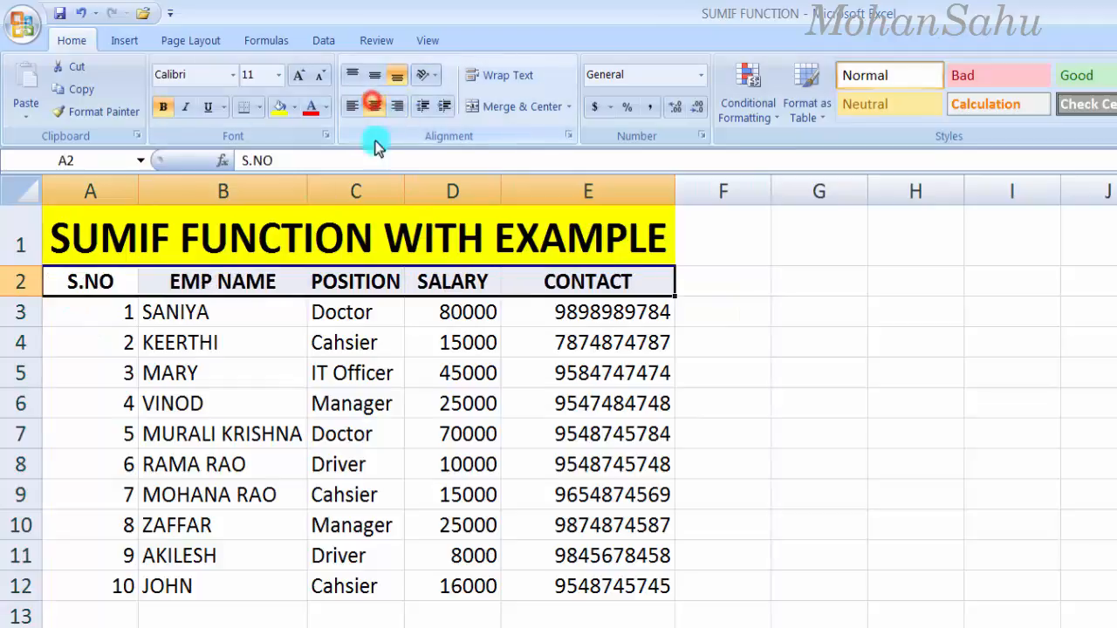
pyautogui.doubleClick(408, 182)
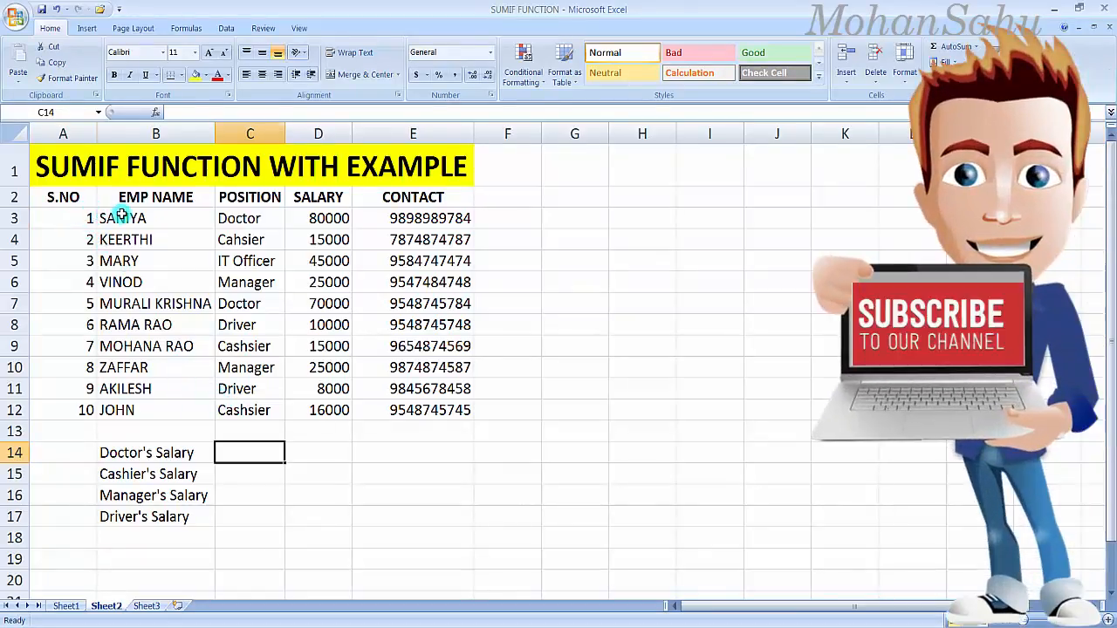
pyautogui.moveTo(107, 219); pyautogui.dragTo(136, 412)
pyautogui.moveTo(240, 218); pyautogui.dragTo(238, 416)
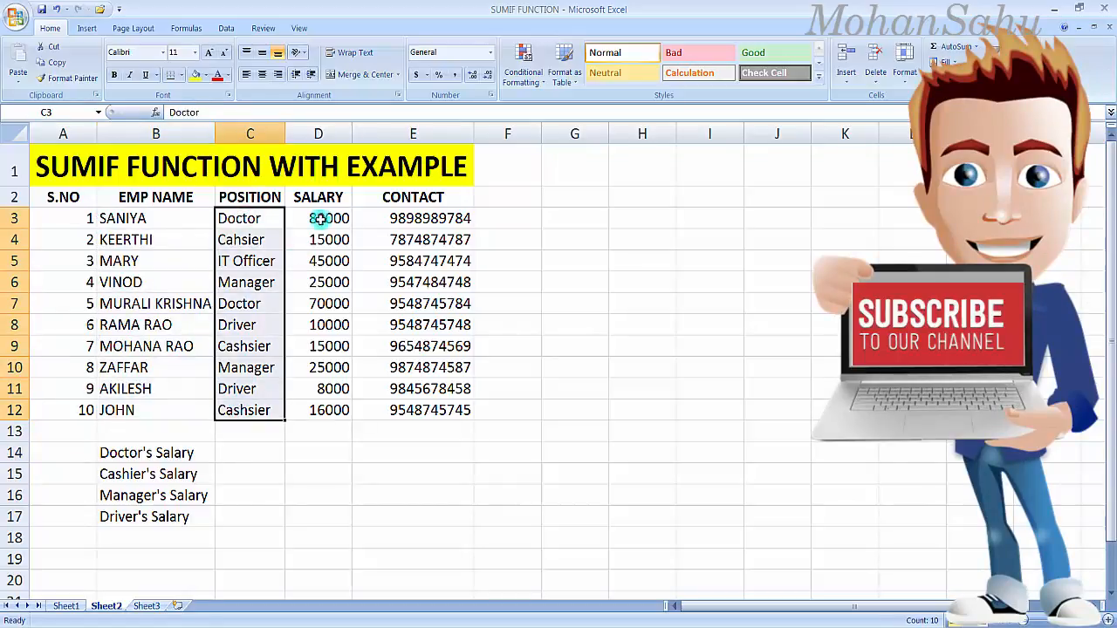
pyautogui.moveTo(319, 218); pyautogui.dragTo(348, 408)
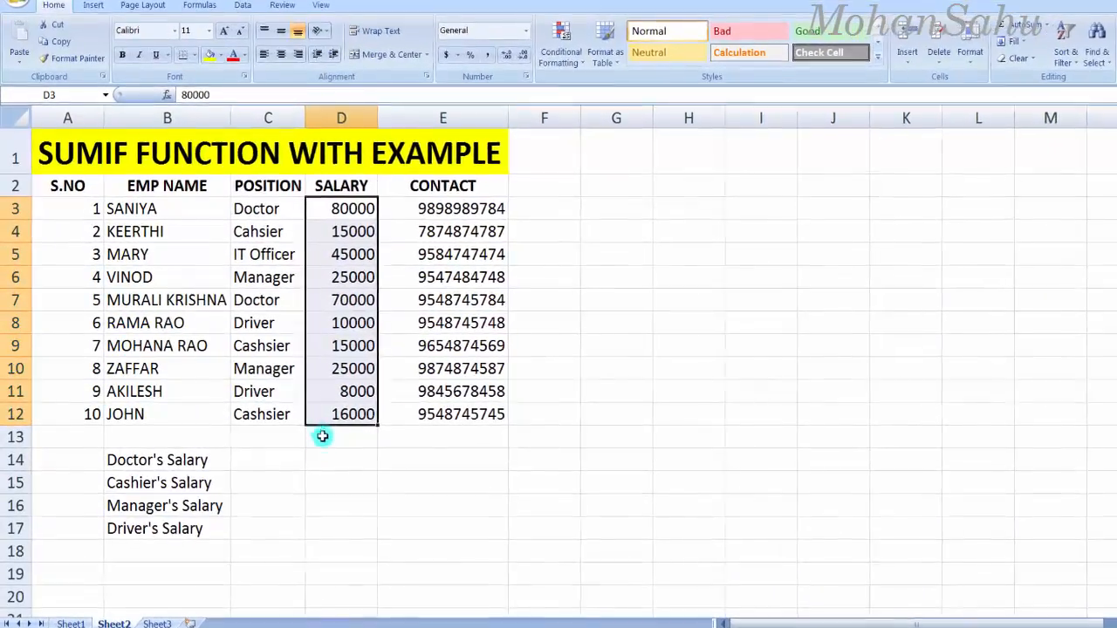
pyautogui.click(149, 460)
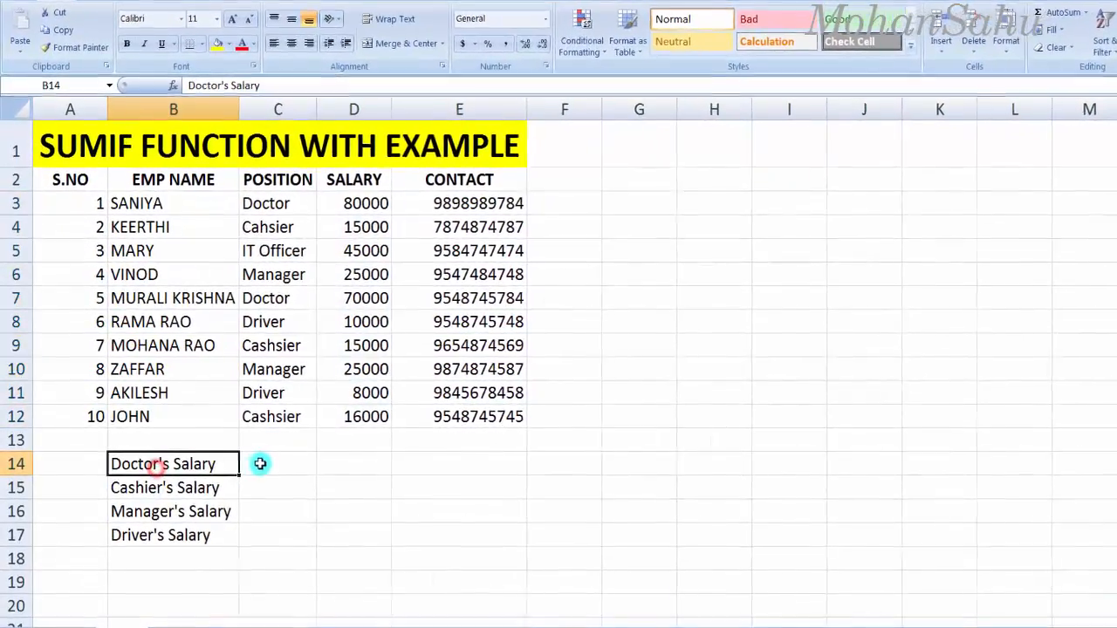
pyautogui.click(261, 464)
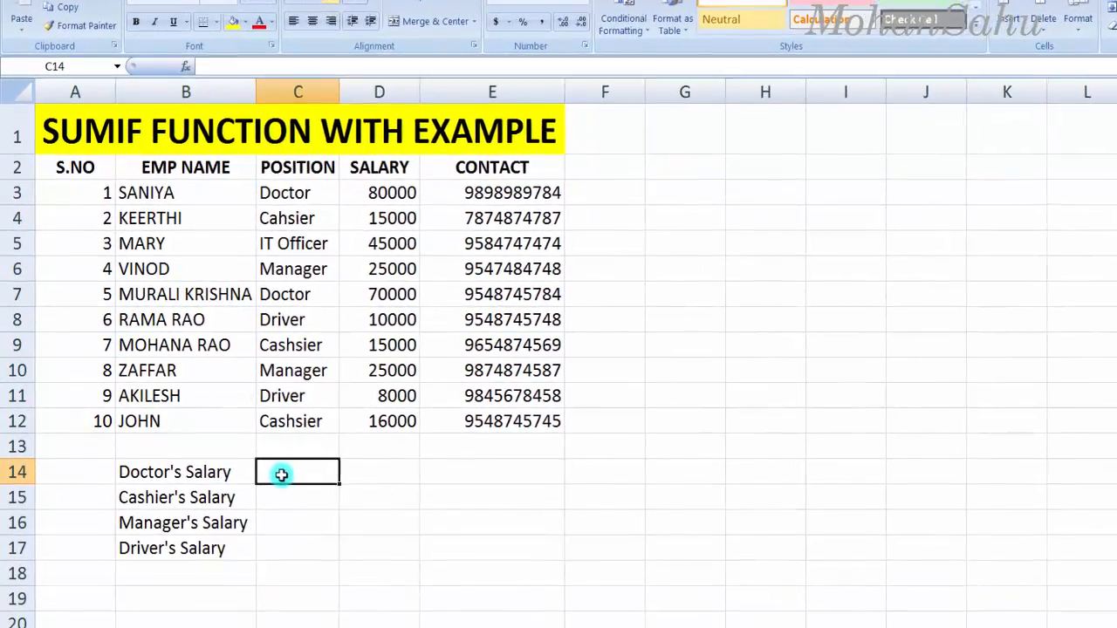
pyautogui.click(181, 501)
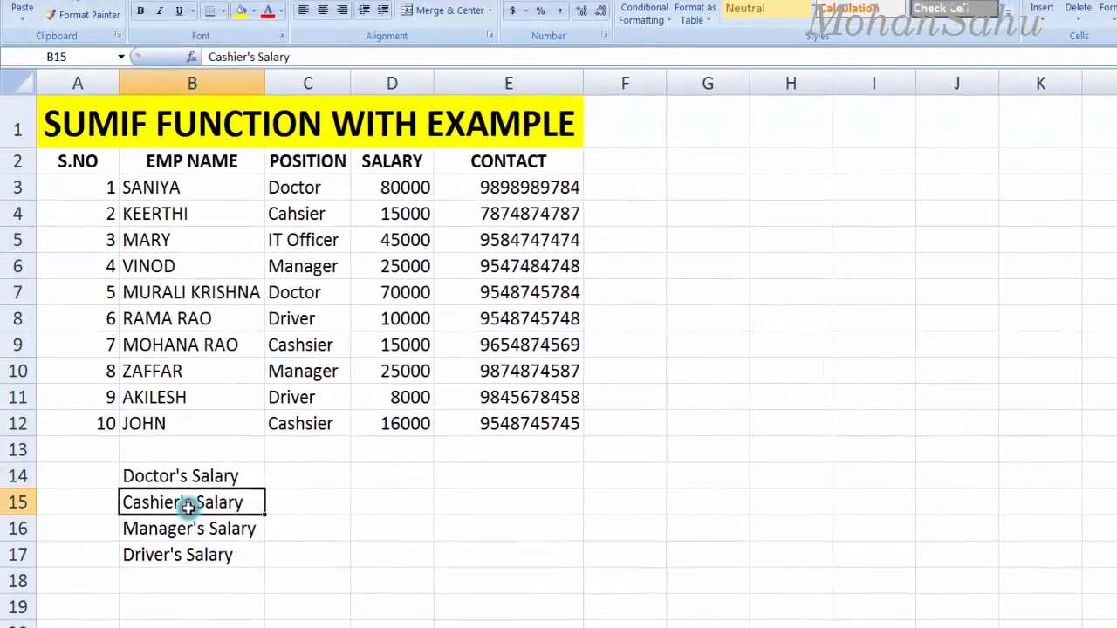
pyautogui.click(302, 500)
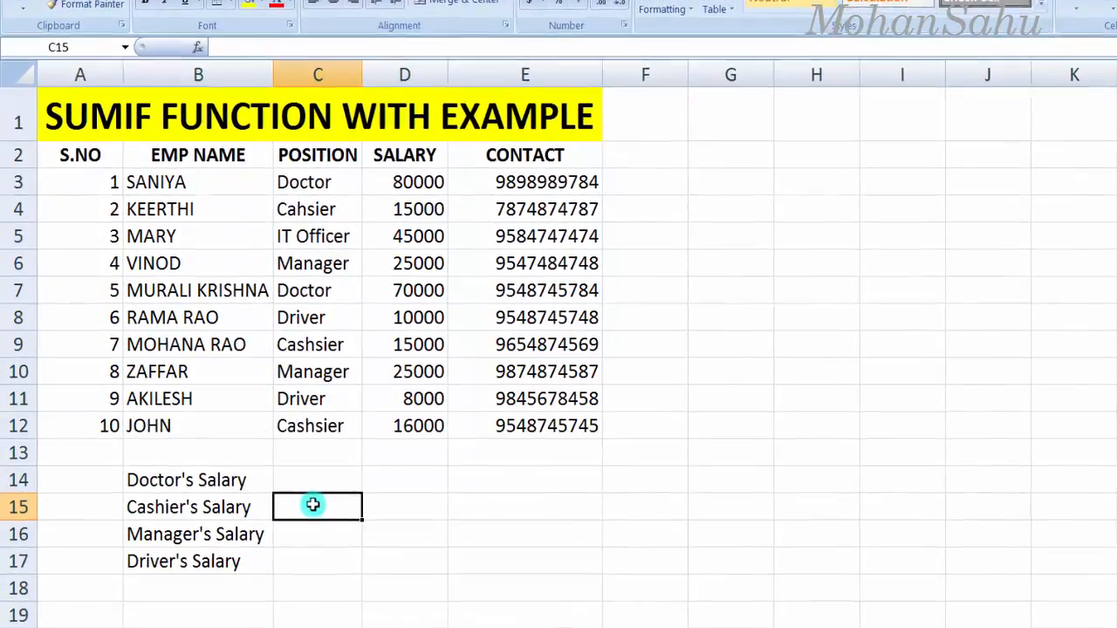
pyautogui.click(182, 537)
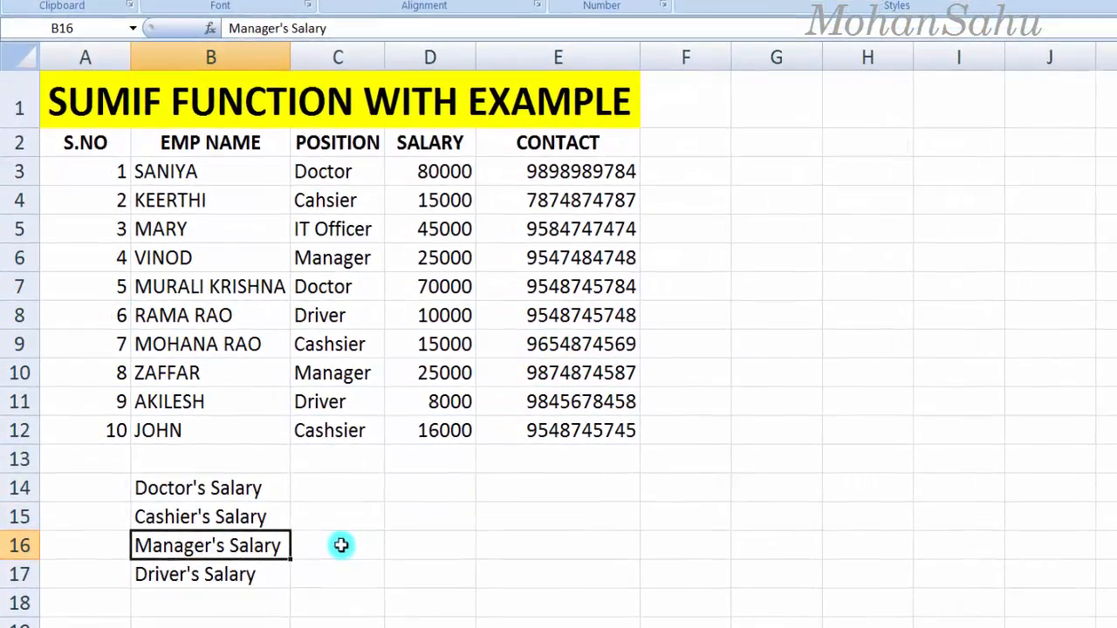
pyautogui.click(218, 574)
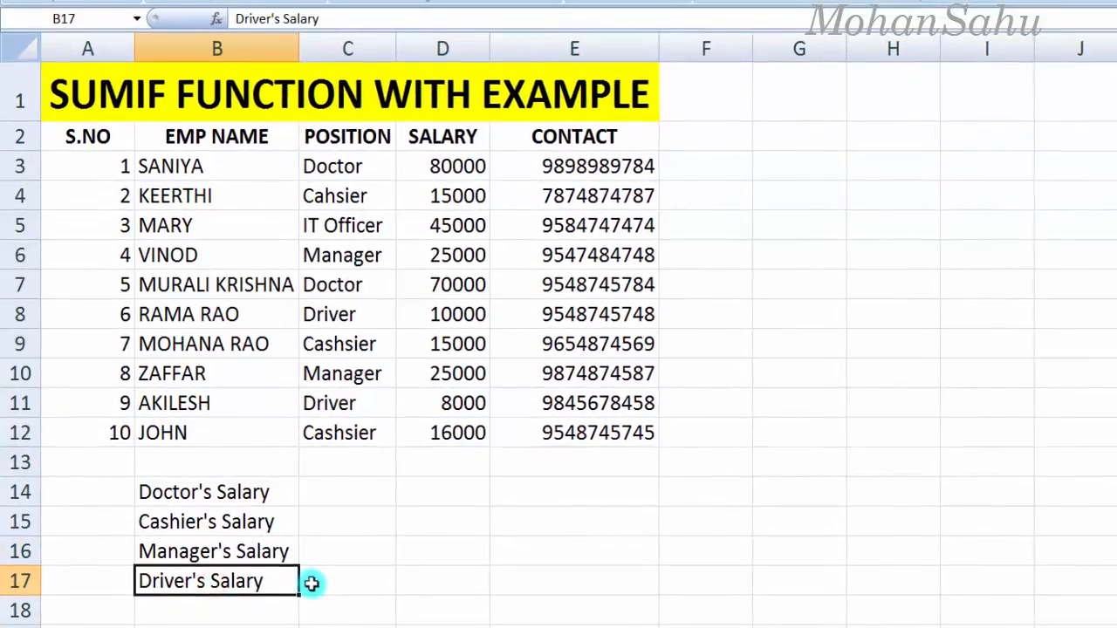
pyautogui.click(312, 583)
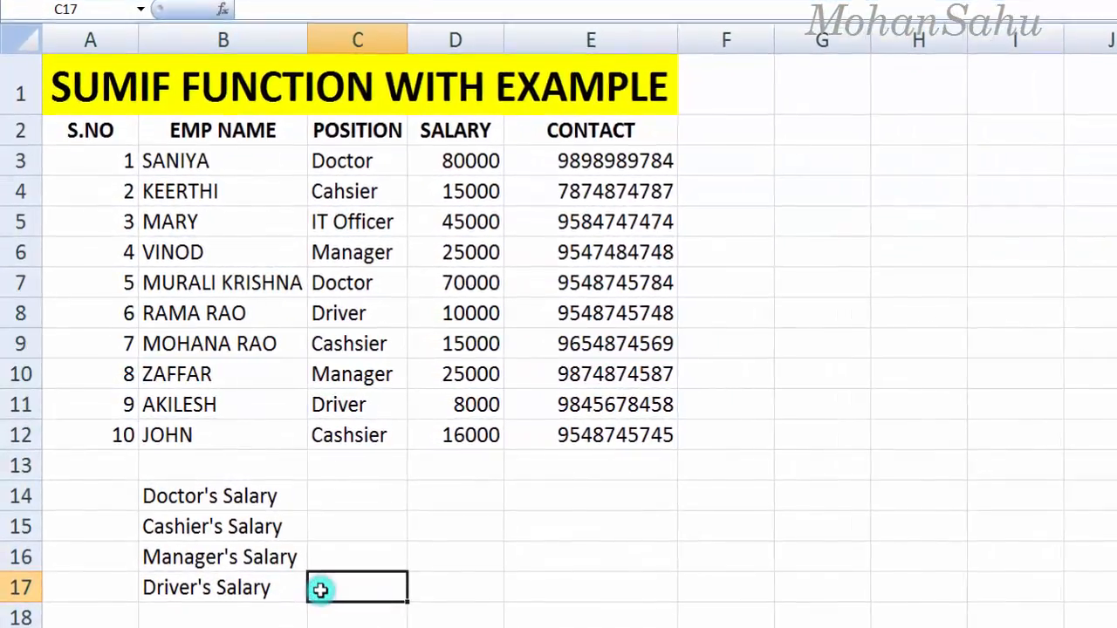
pyautogui.click(321, 505)
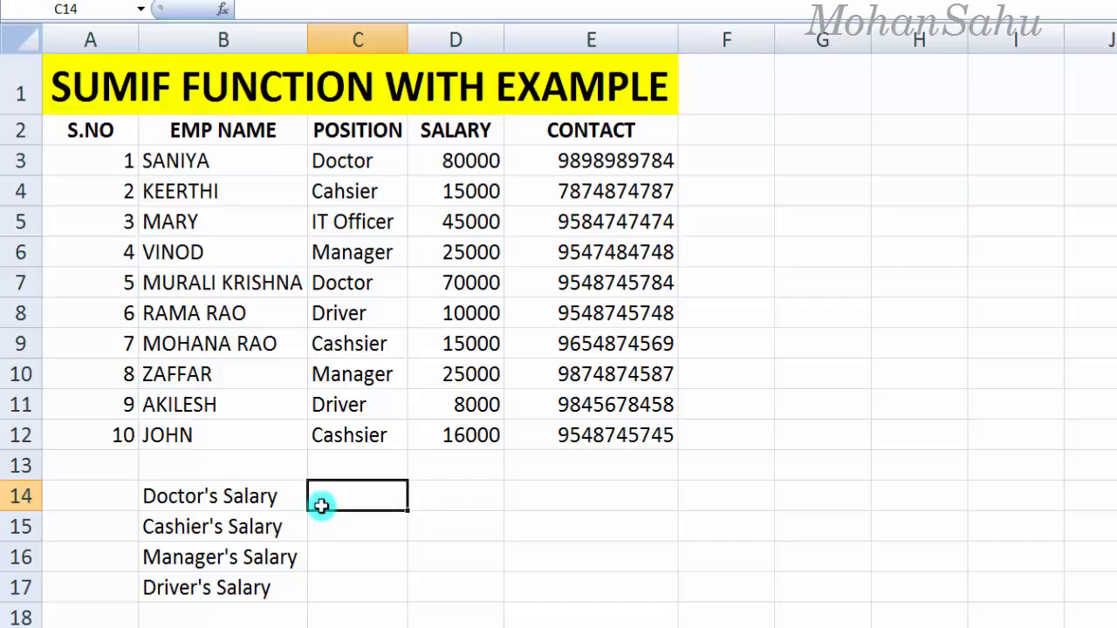
# Step: Enter =SUMIF(C3:C12,"Doctor",D3:D12) in C14 to total doctors' salaries to 150000
pyautogui.write('=sumn')
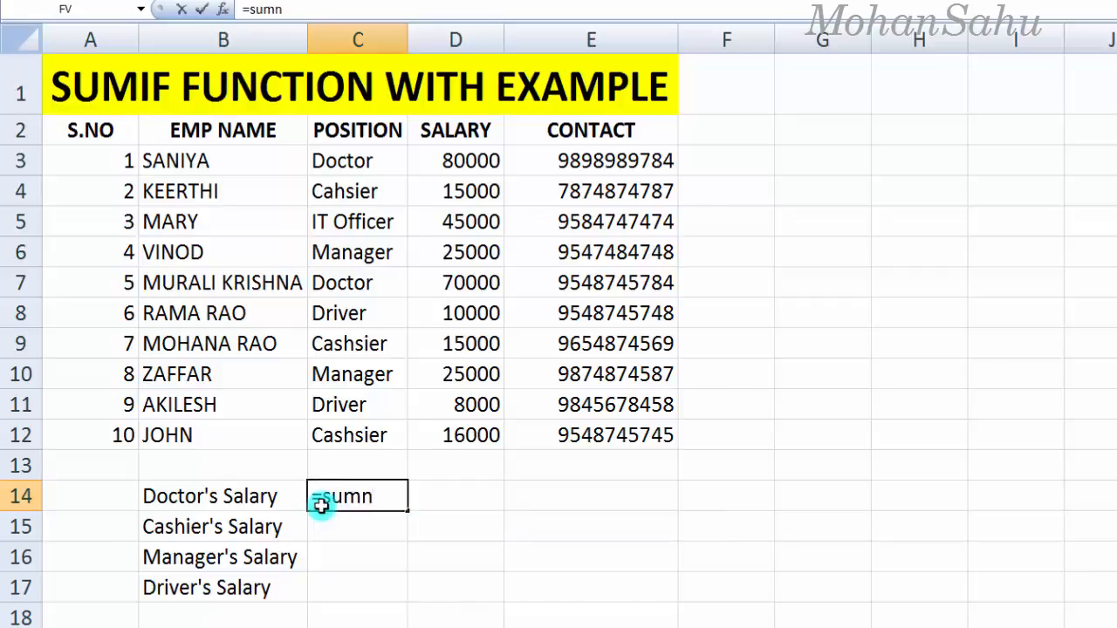
pyautogui.press('BackSpace')
pyautogui.write('if')
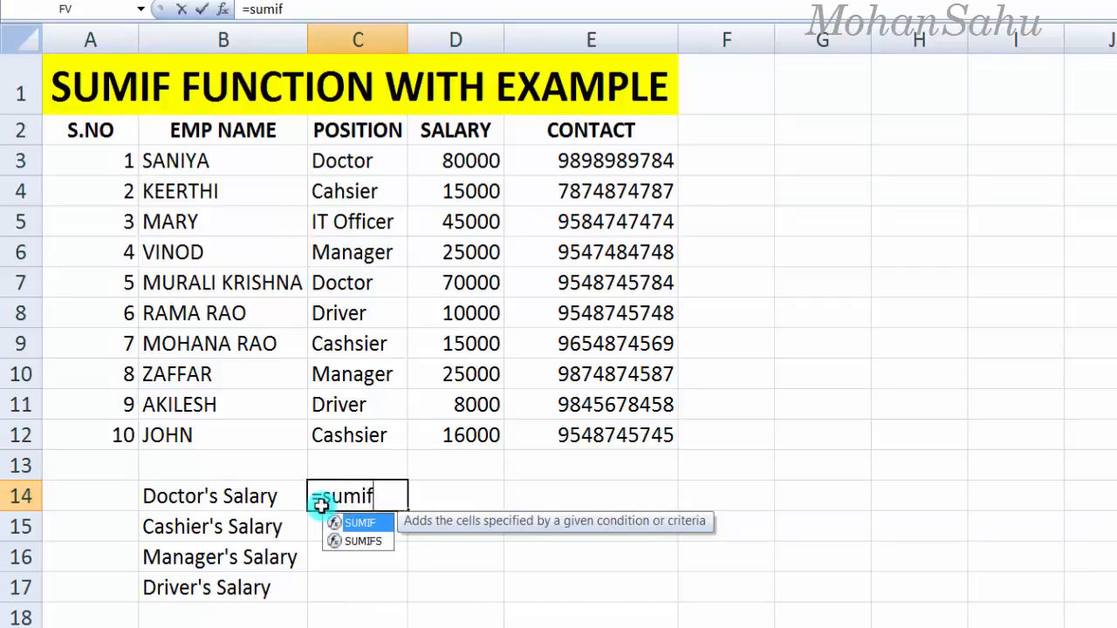
pyautogui.write('(')
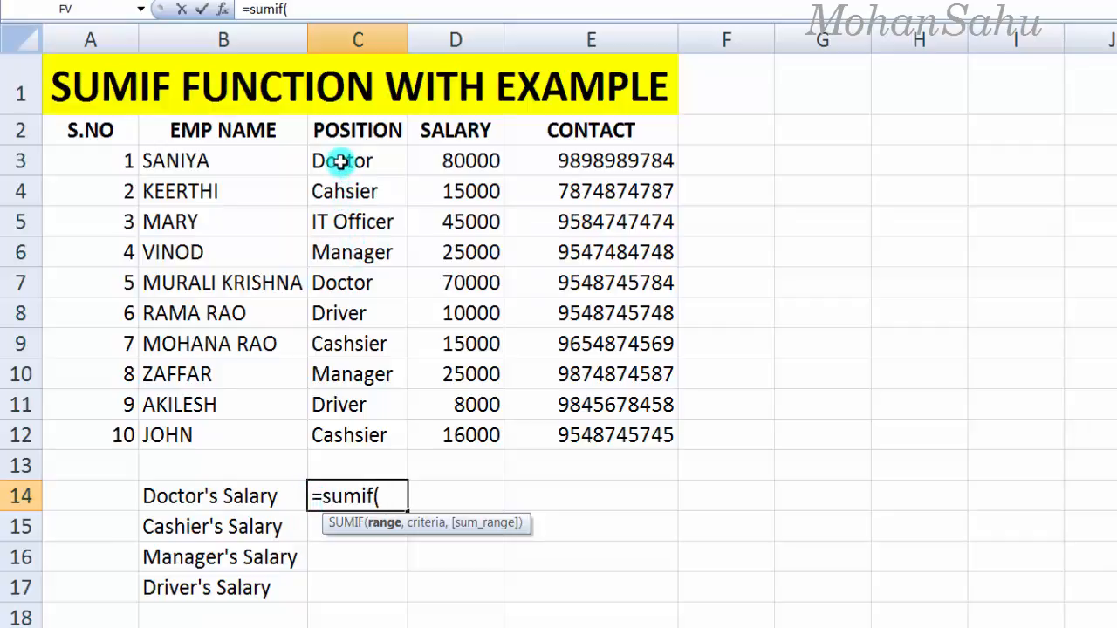
pyautogui.moveTo(337, 162); pyautogui.dragTo(355, 434)
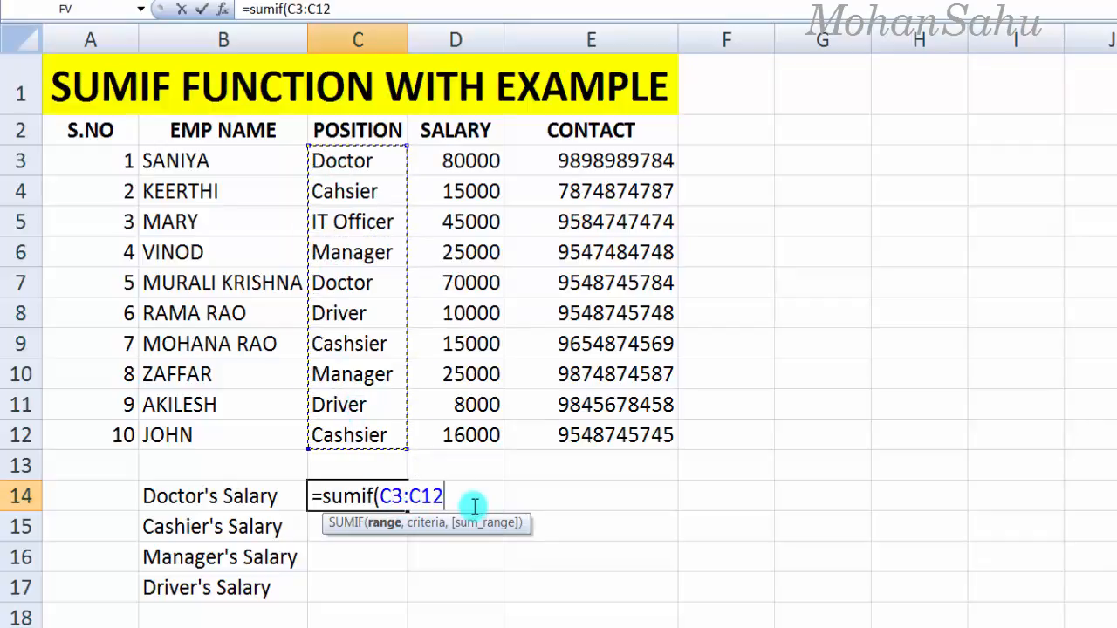
pyautogui.write(',"Doctor')
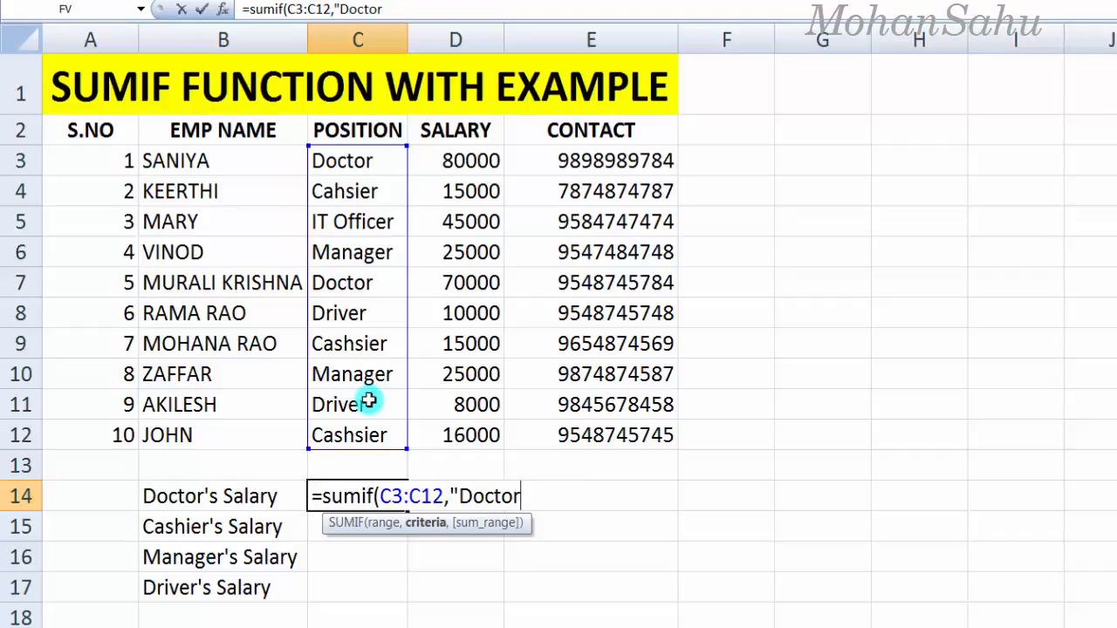
pyautogui.write(',')
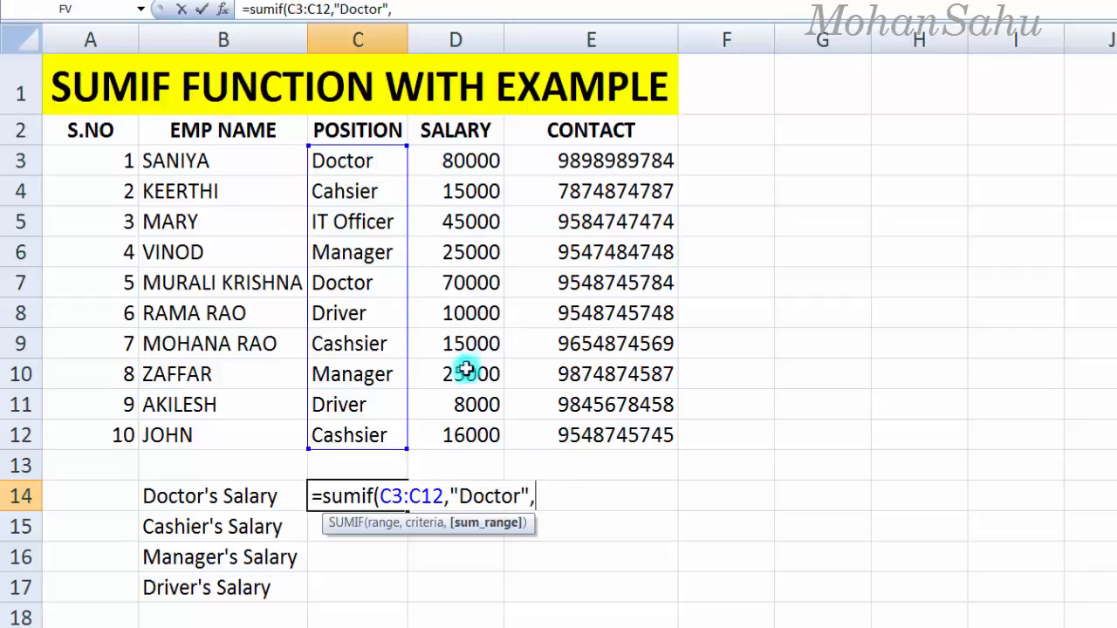
pyautogui.moveTo(444, 161); pyautogui.dragTo(449, 438)
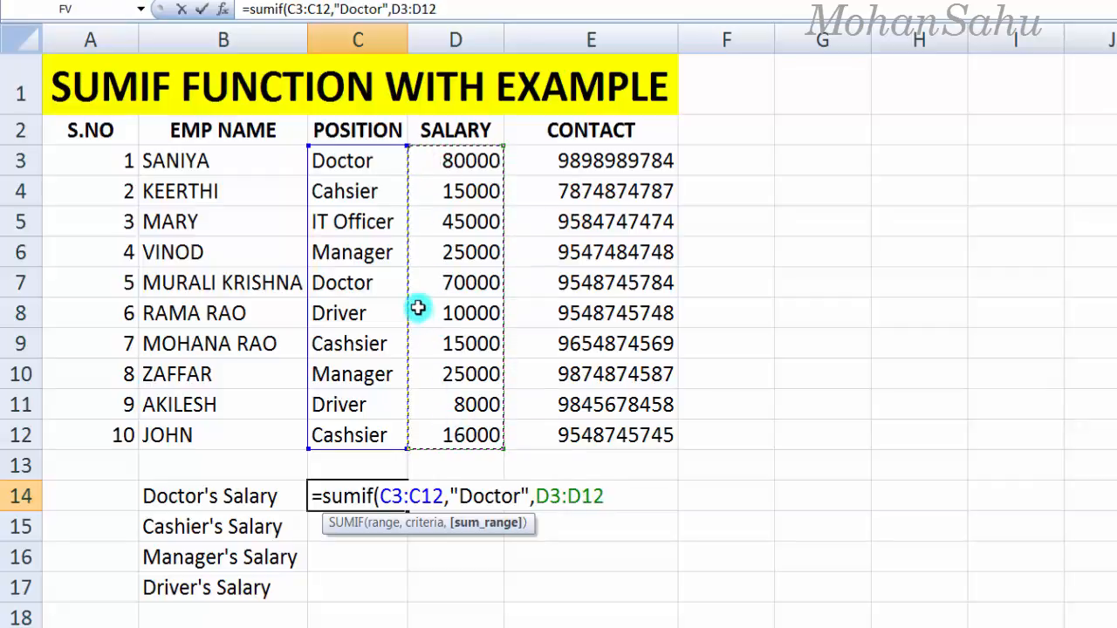
pyautogui.write(')')
pyautogui.press('Return')
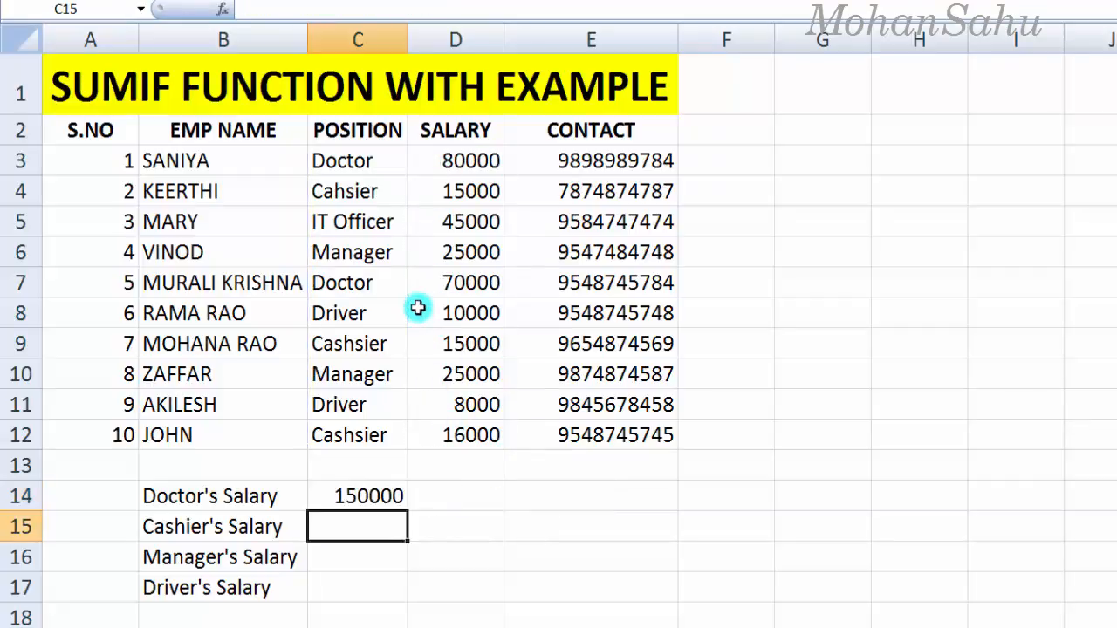
# Step: Verify the 150000 doctors' total as D3's 80000 plus D7's 70000
pyautogui.click(343, 491)
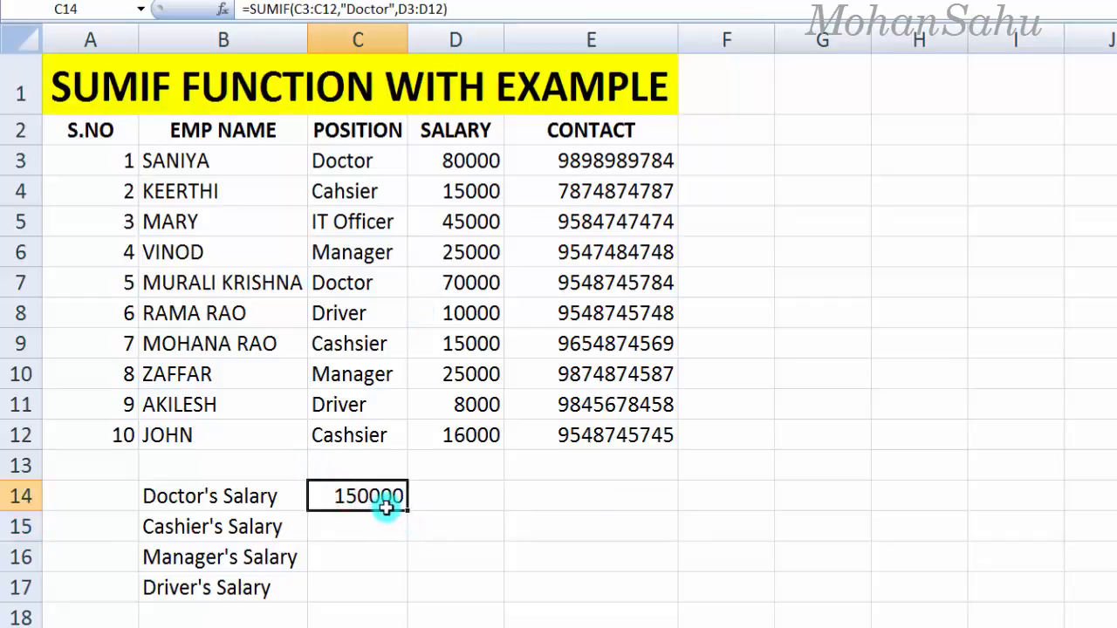
pyautogui.click(328, 160)
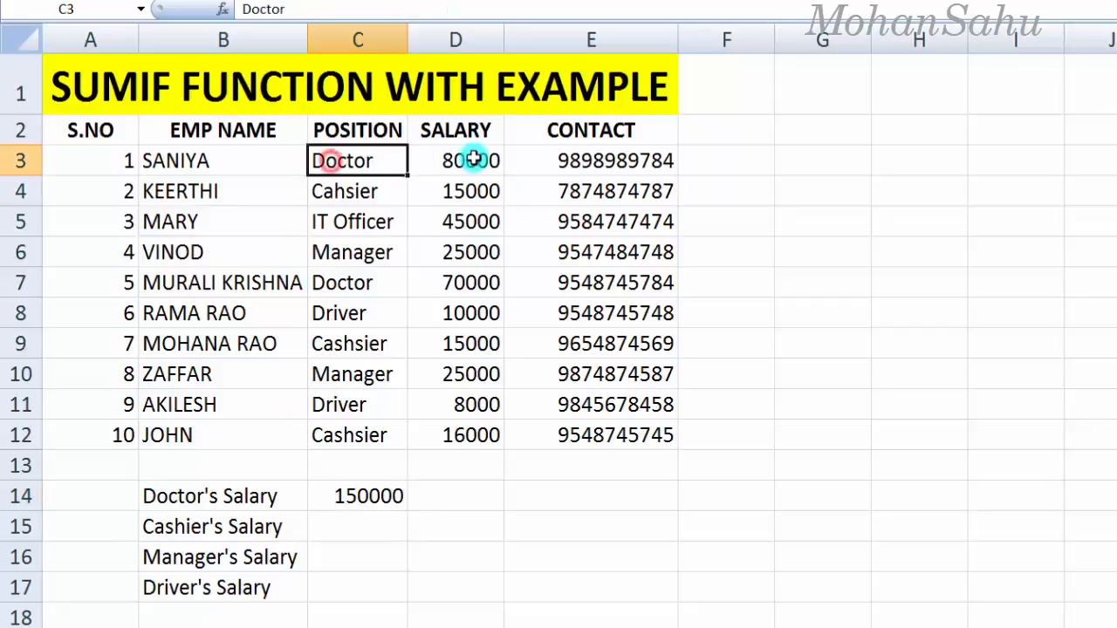
pyautogui.click(247, 157)
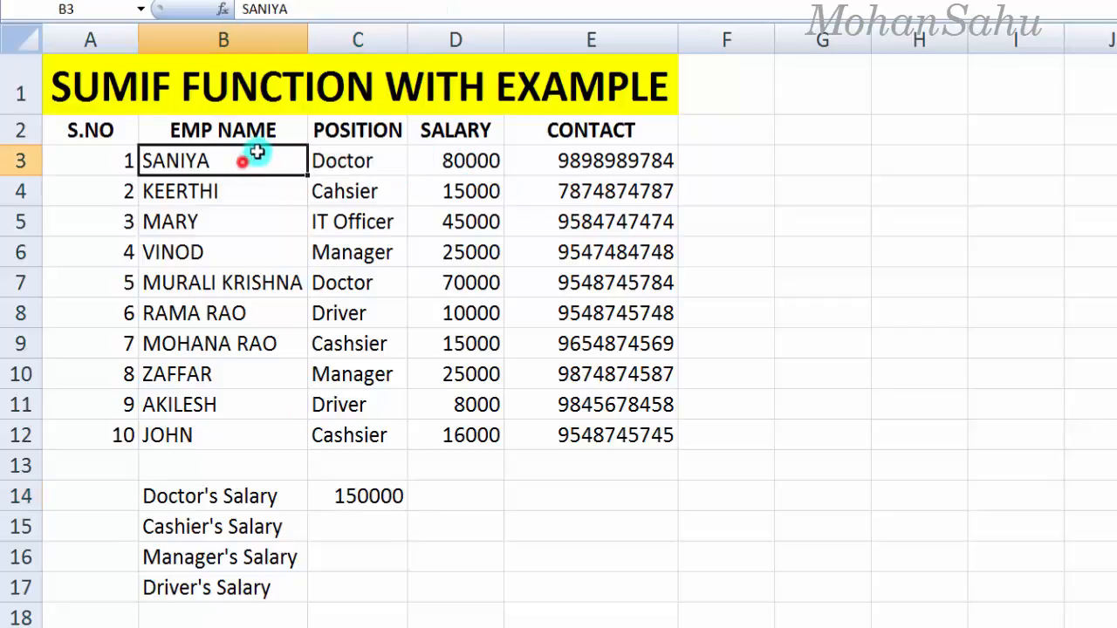
pyautogui.click(463, 161)
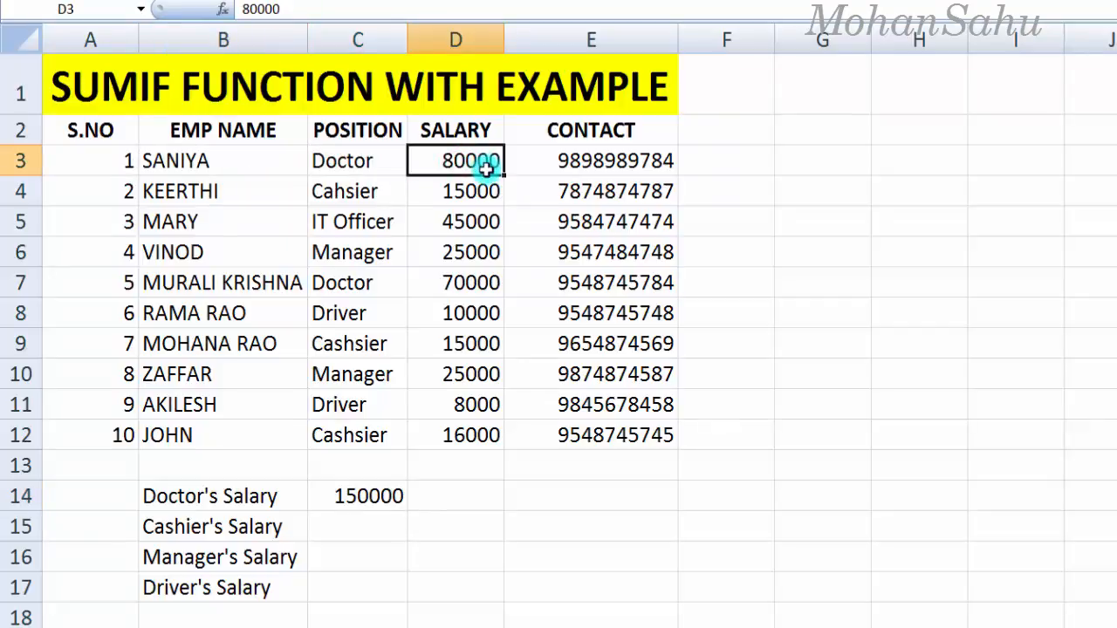
pyautogui.click(337, 287)
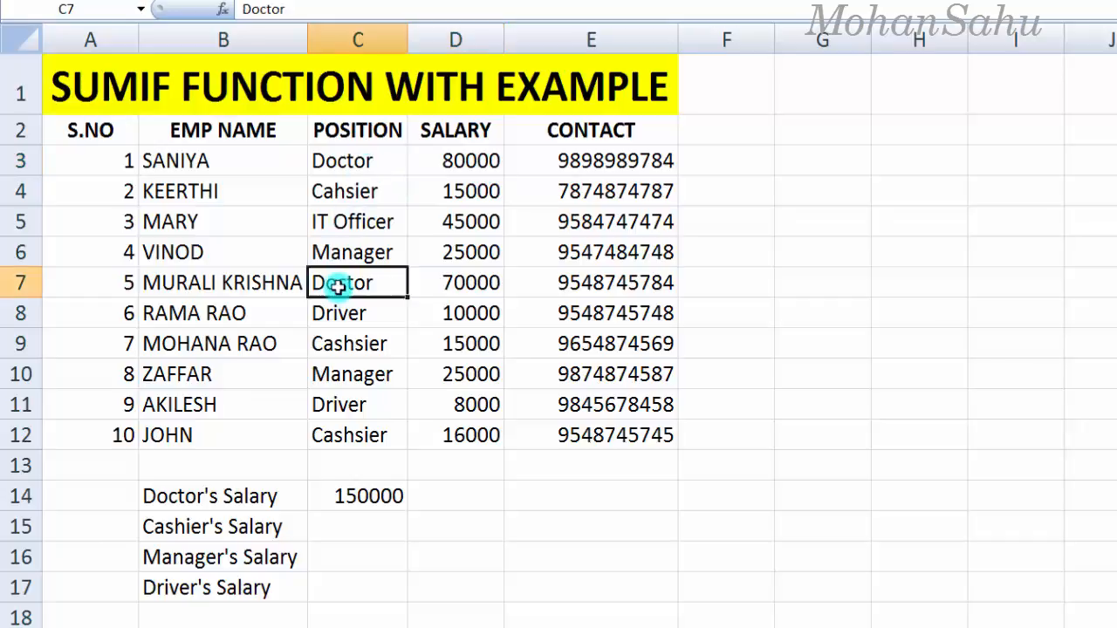
pyautogui.click(262, 282)
pyautogui.click(449, 286)
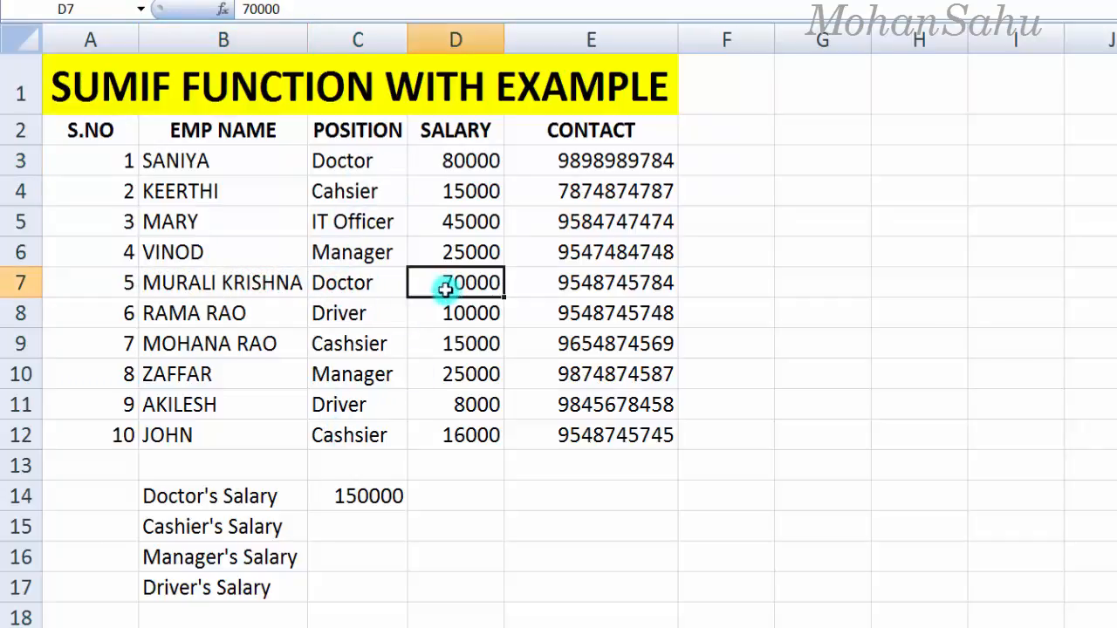
pyautogui.click(449, 160)
pyautogui.click(454, 286)
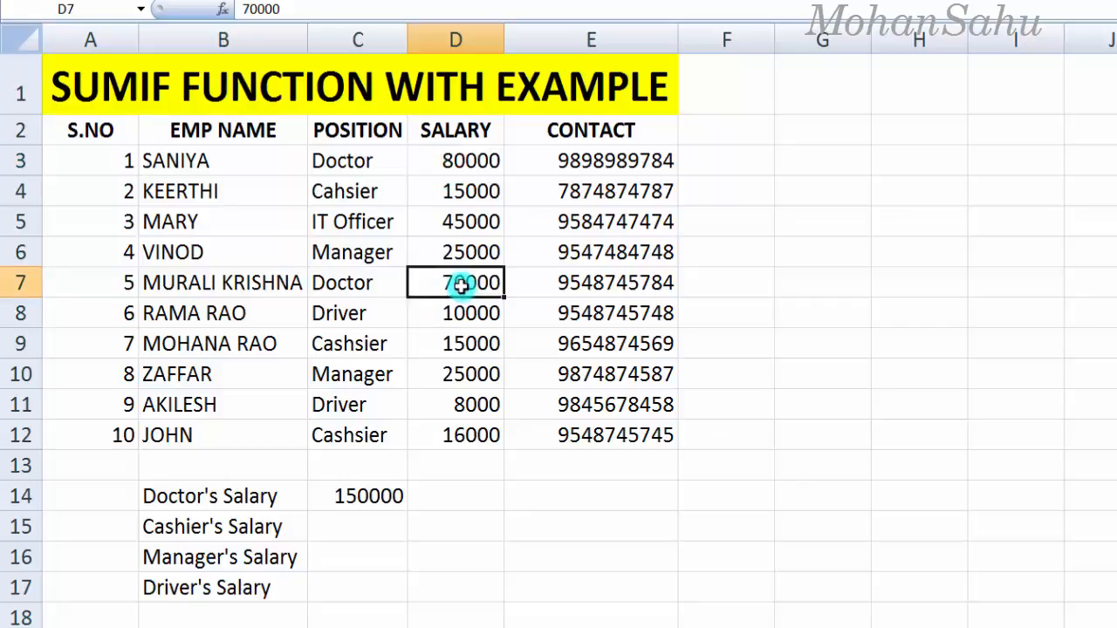
# Step: Begin a =sumif( formula in C15 for the cashiers' salary total
pyautogui.click(357, 503)
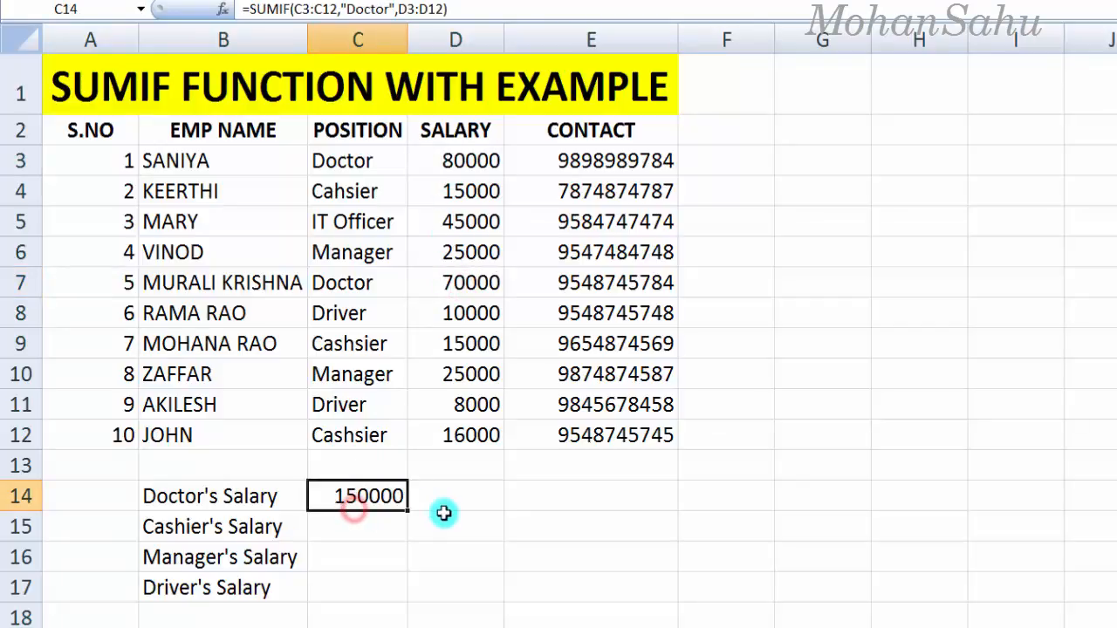
pyautogui.click(359, 525)
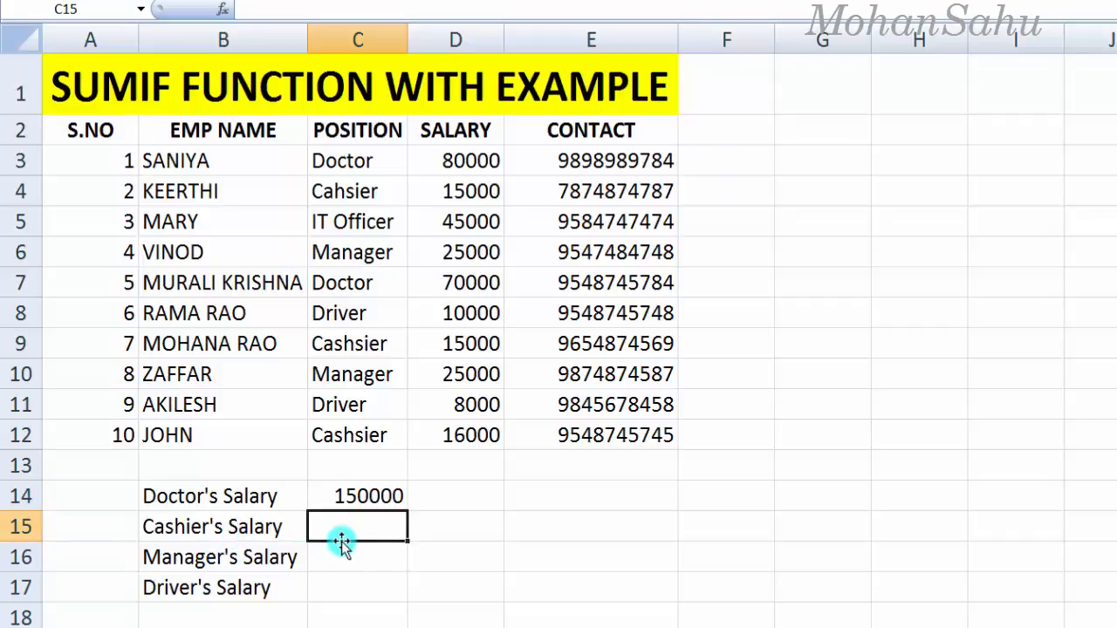
pyautogui.write('=sumif')
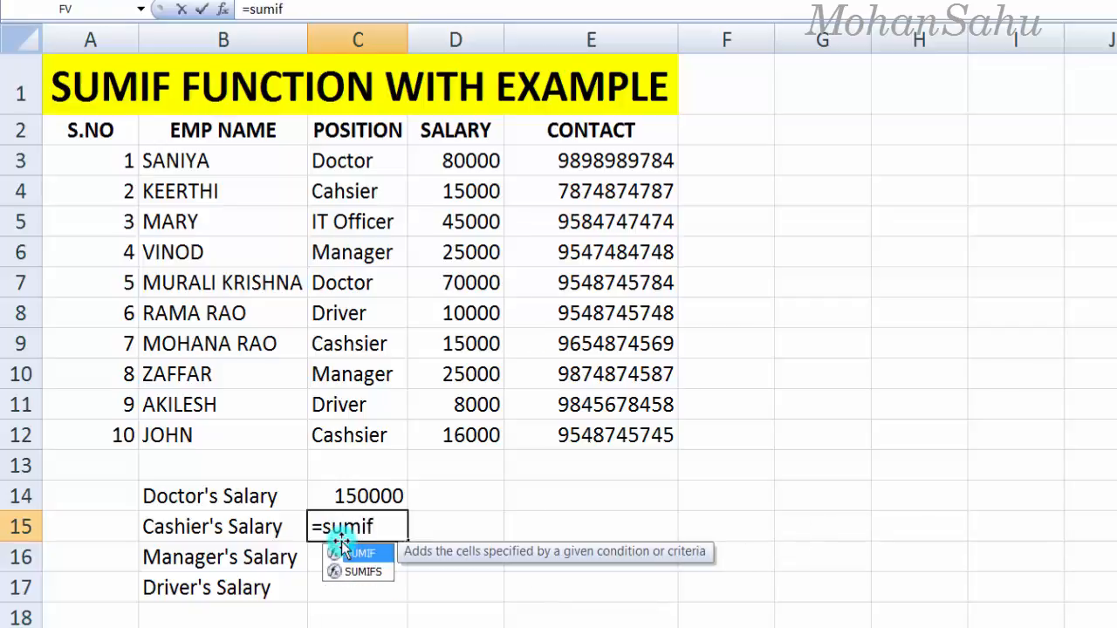
pyautogui.write('(')
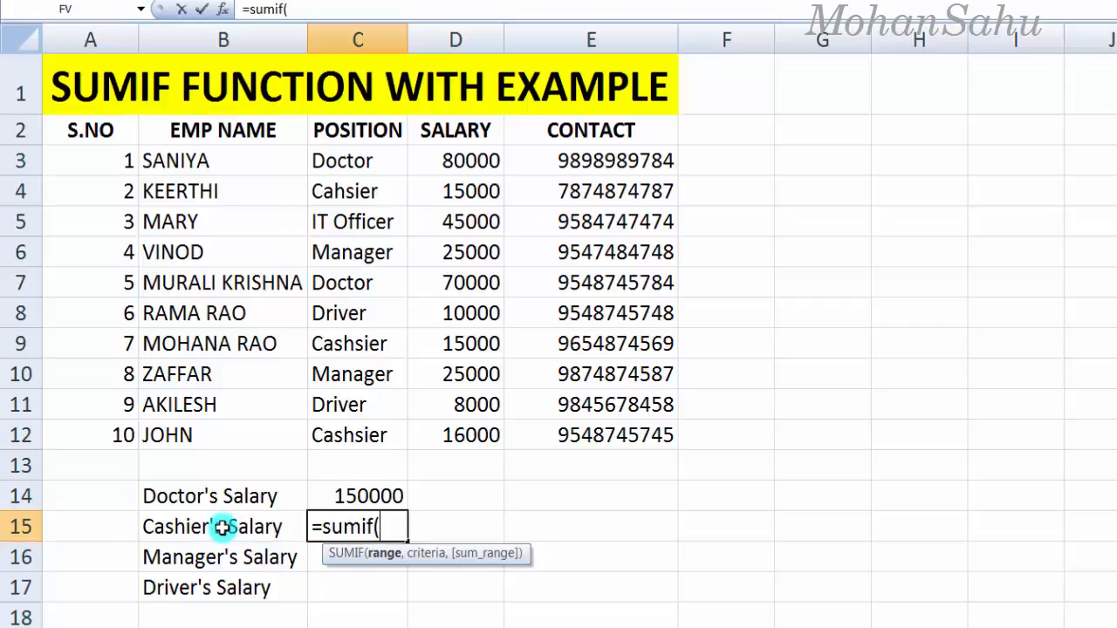
# Step: Complete C15 as =SUMIF(C3:C12,"Cashier",D3:D12), which currently returns 0
pyautogui.moveTo(349, 161); pyautogui.dragTo(356, 434)
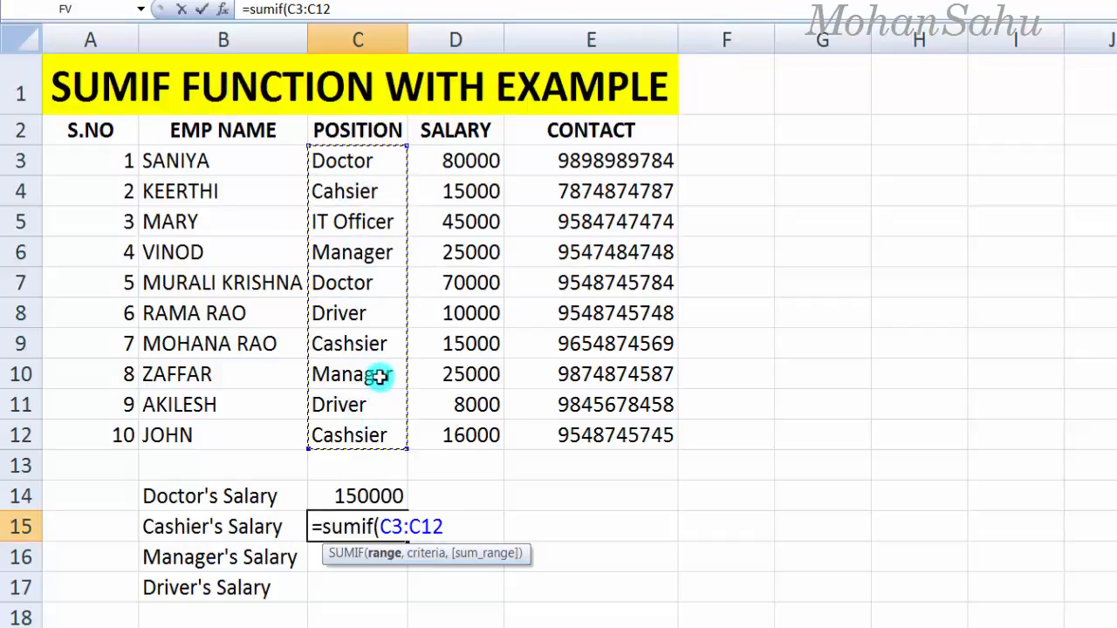
pyautogui.write(',"Cashier')
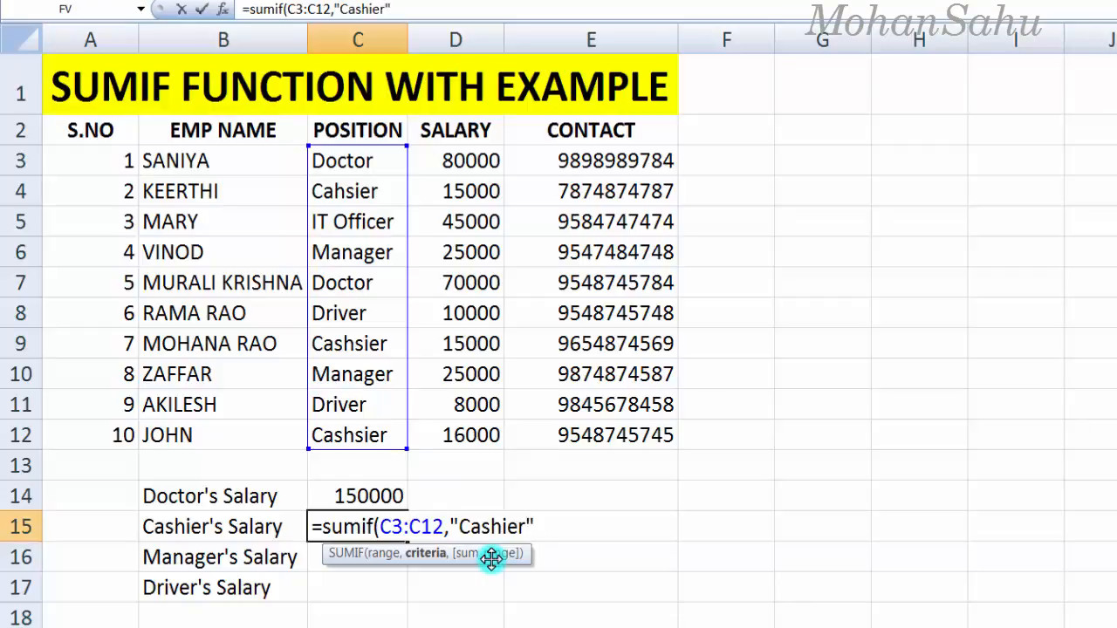
pyautogui.write(',')
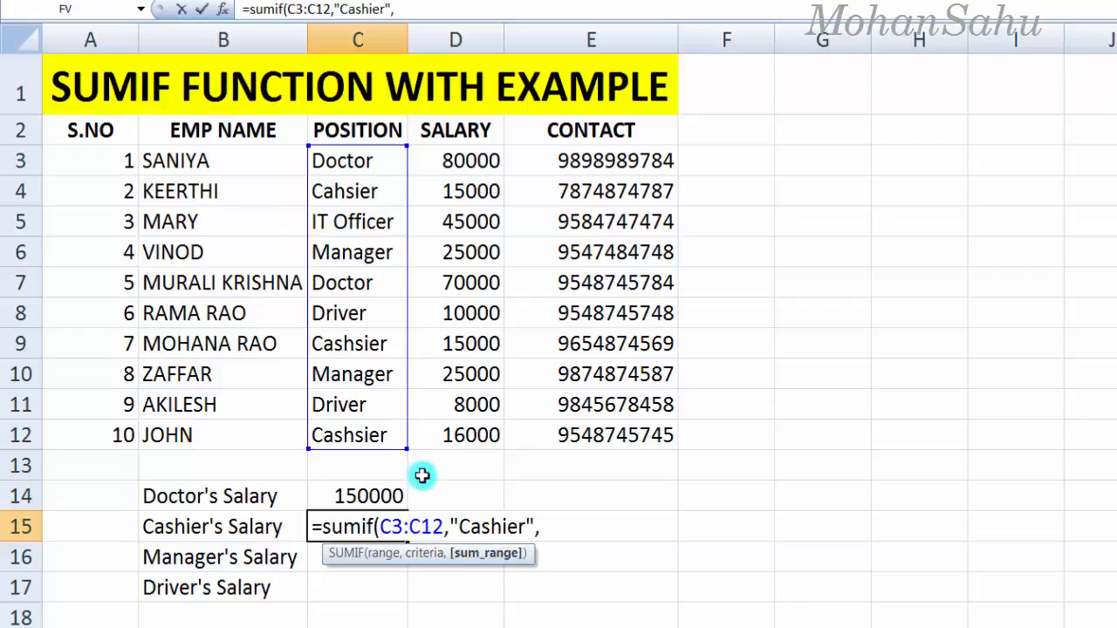
pyautogui.moveTo(441, 167); pyautogui.dragTo(476, 427)
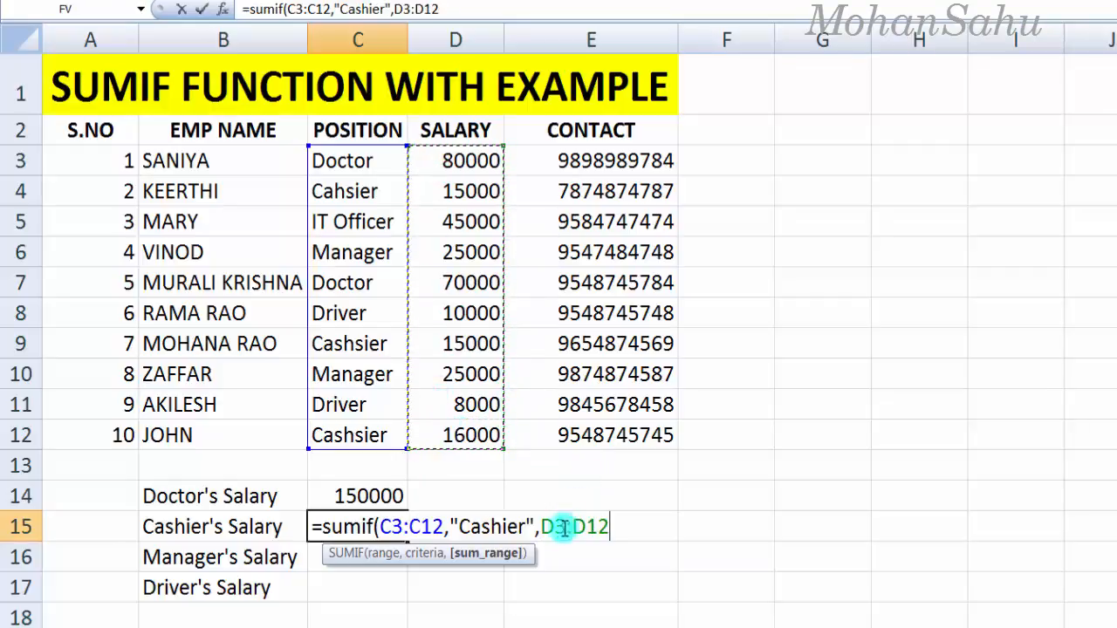
pyautogui.write(')')
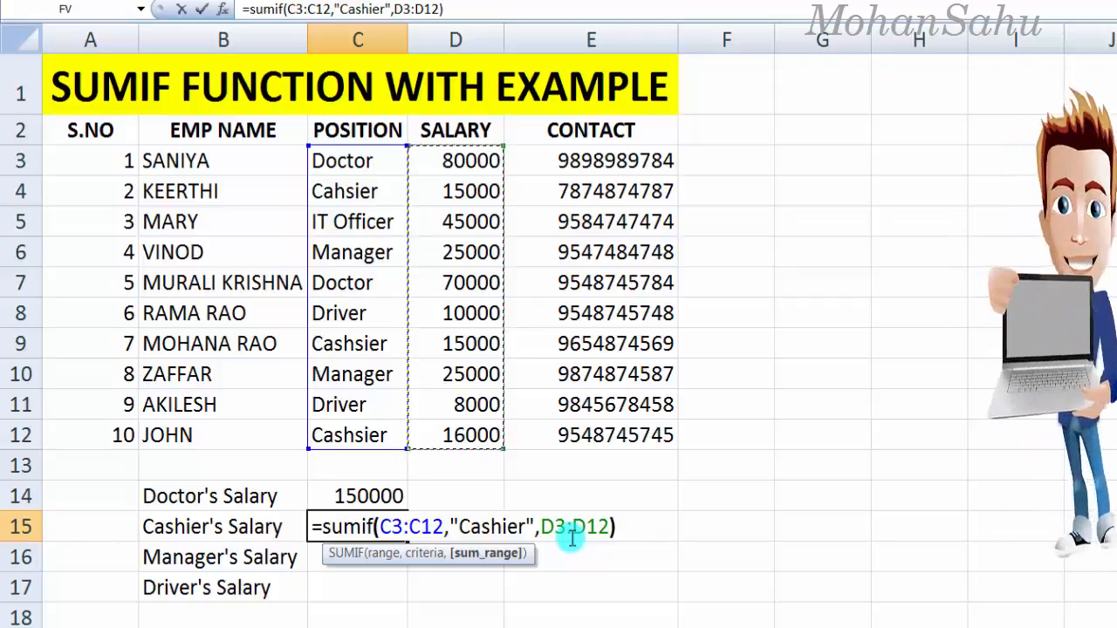
pyautogui.press('Return')
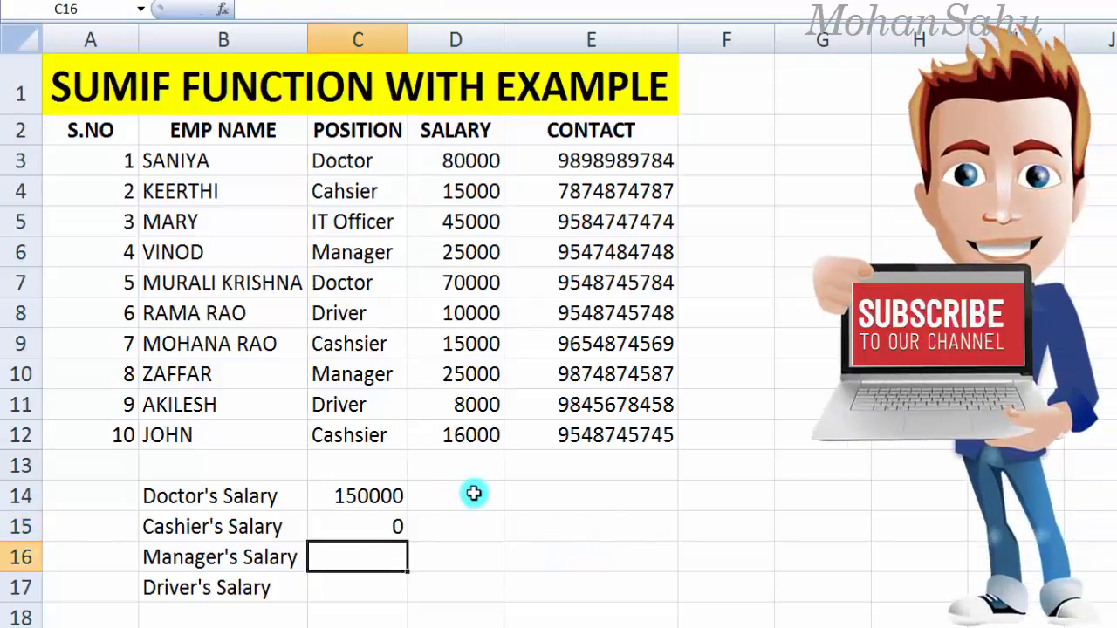
pyautogui.click(361, 524)
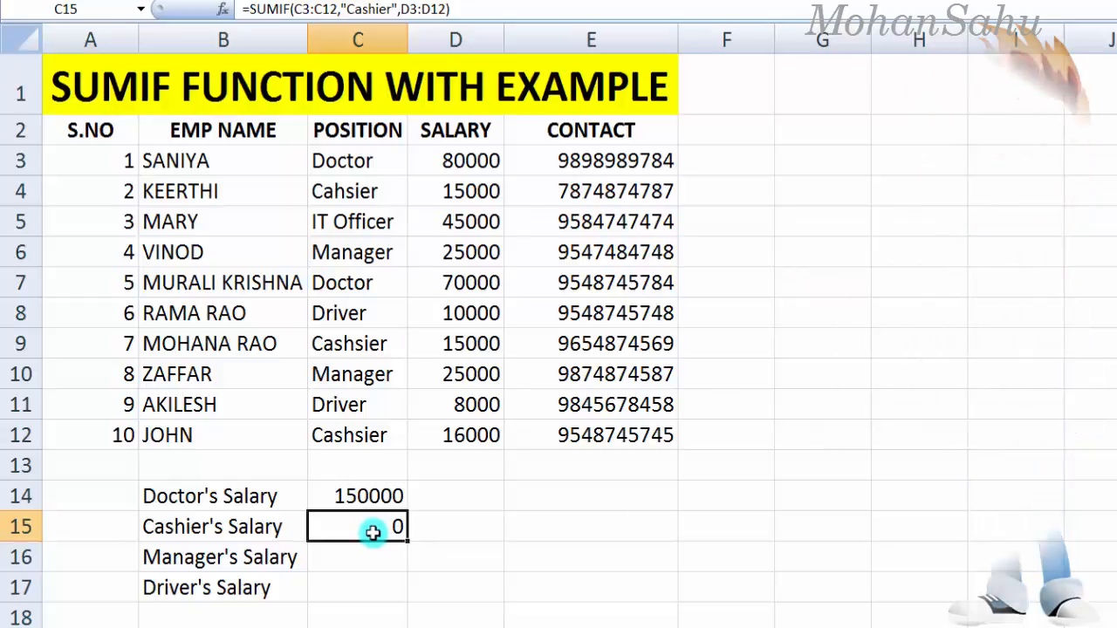
pyautogui.doubleClick(373, 529)
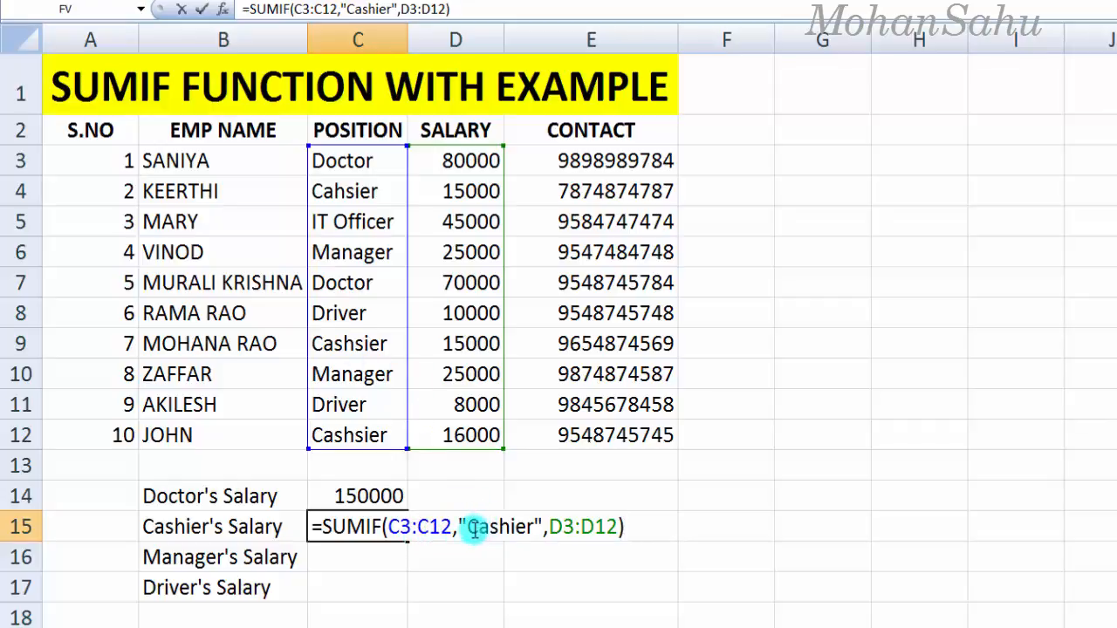
pyautogui.moveTo(467, 527); pyautogui.dragTo(520, 514)
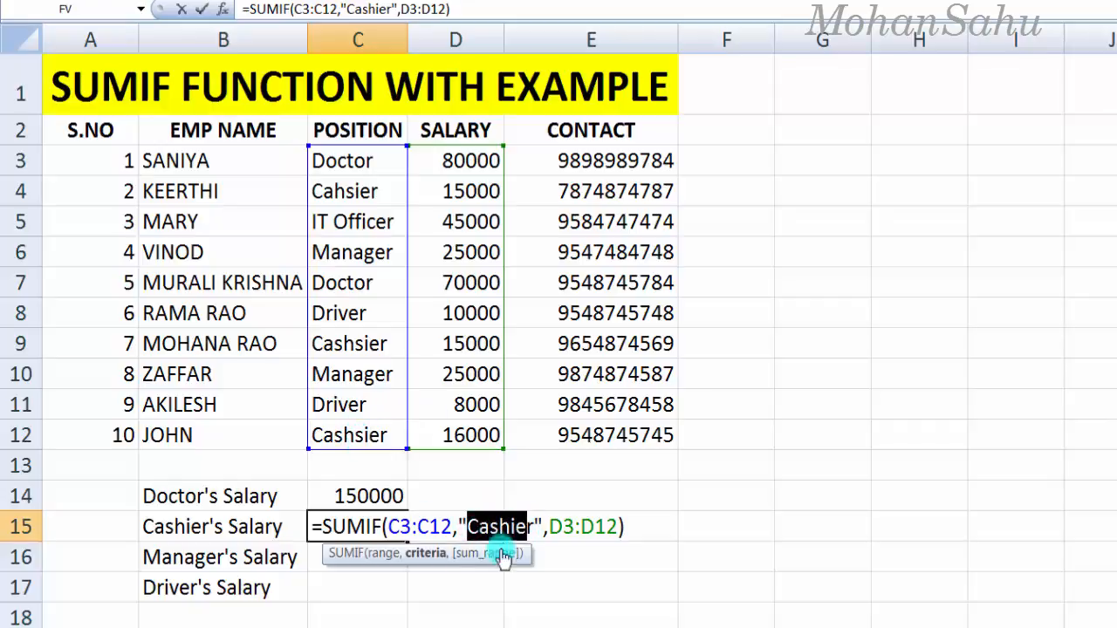
pyautogui.moveTo(527, 529); pyautogui.dragTo(472, 528)
pyautogui.click(569, 553)
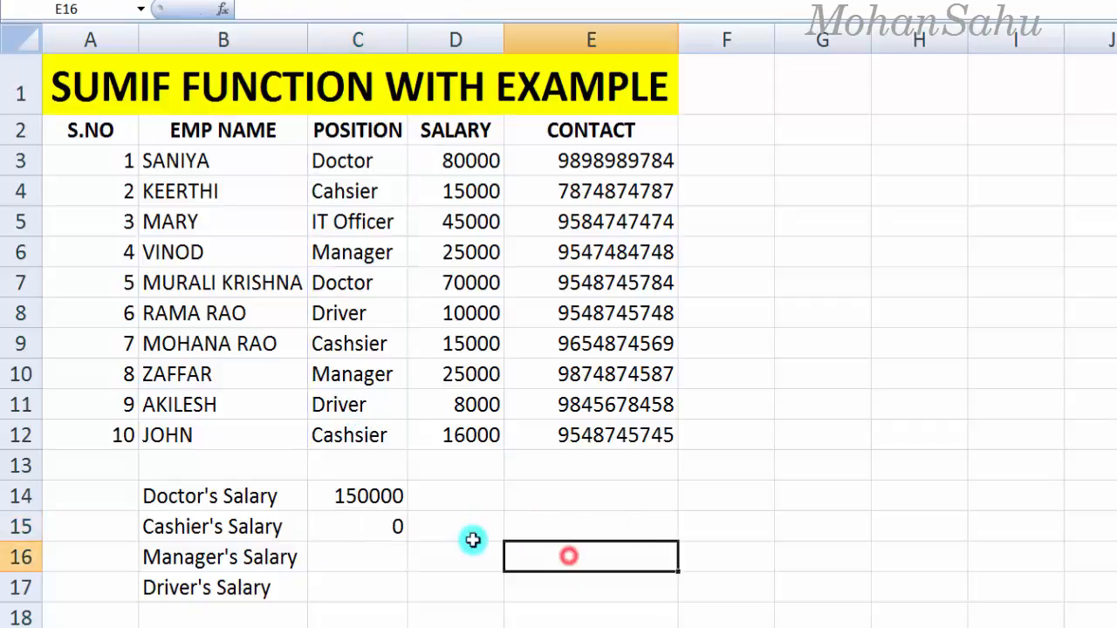
pyautogui.click(407, 522)
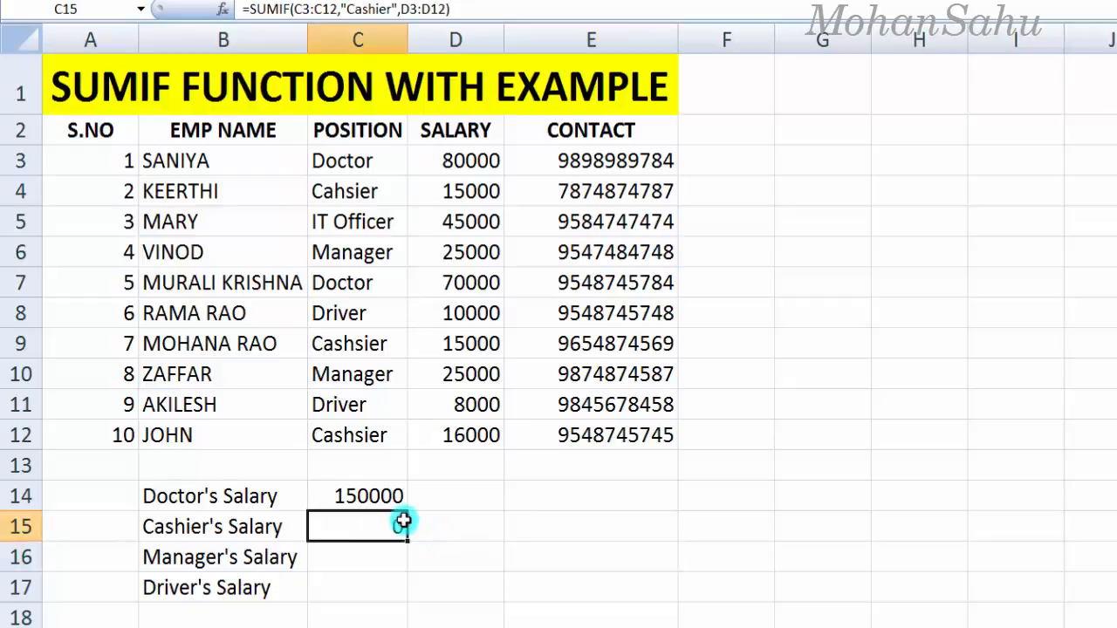
pyautogui.click(342, 434)
pyautogui.click(339, 313)
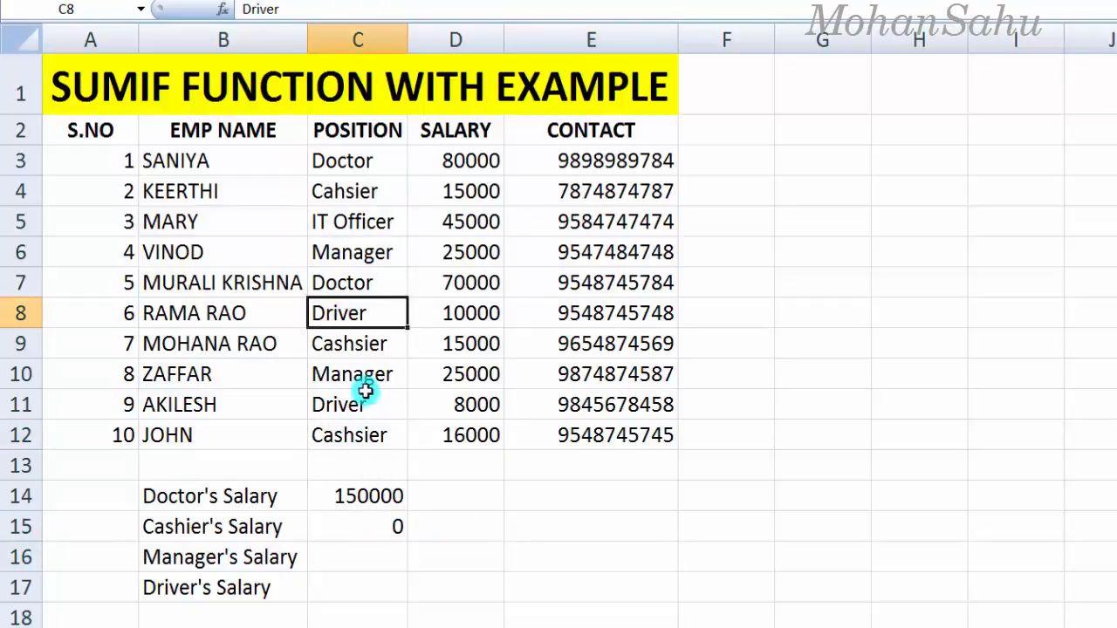
pyautogui.click(350, 440)
# Step: Correct C12 to Cashier and paste that spelling over the misspellings in C9 and C4
pyautogui.doubleClick(349, 441)
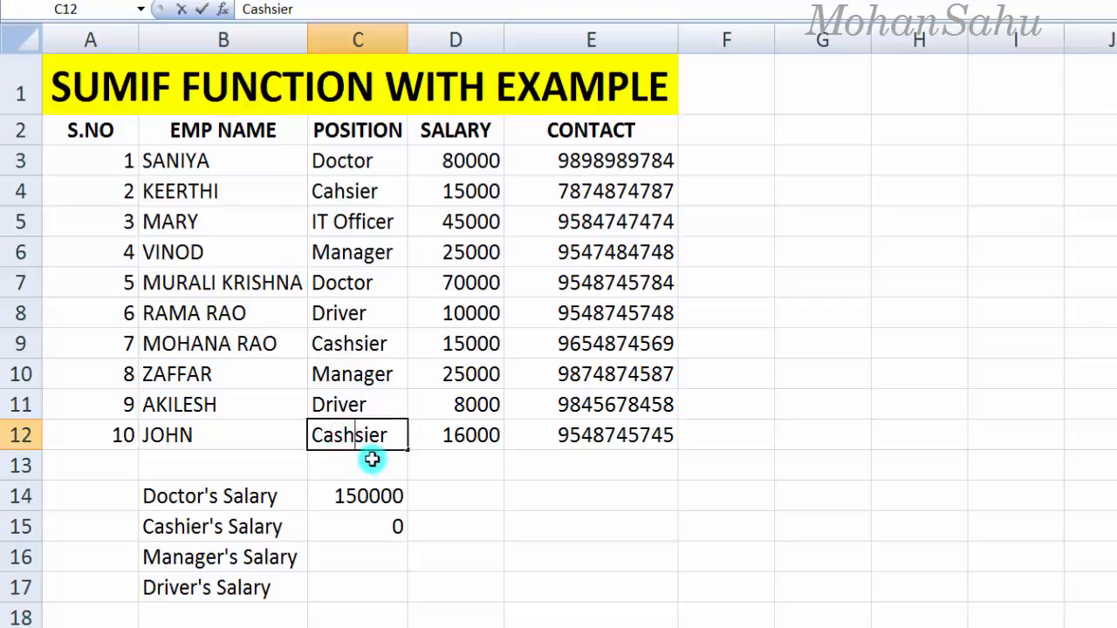
pyautogui.press('Return')
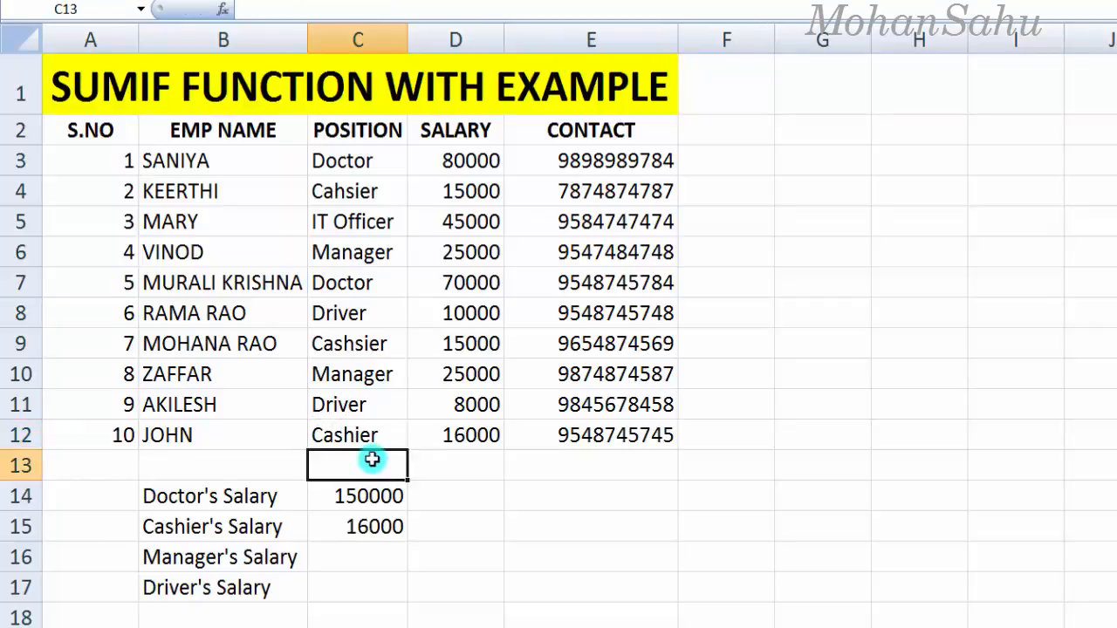
pyautogui.click(373, 439)
pyautogui.hotkey('ctrl', 'c')
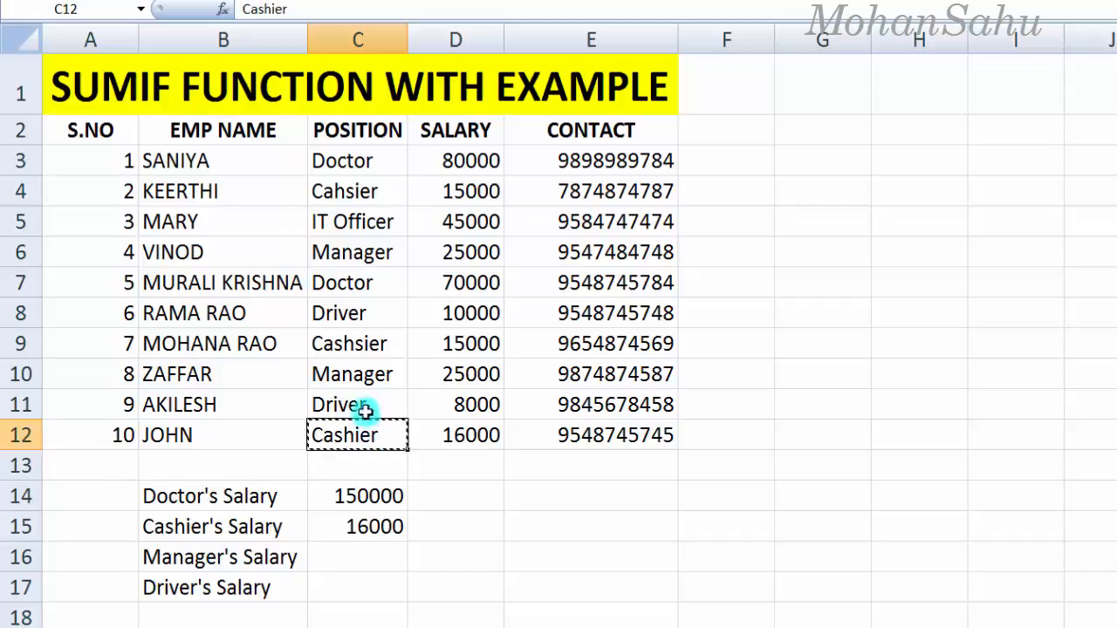
pyautogui.click(340, 344)
pyautogui.hotkey('ctrl', 'v')
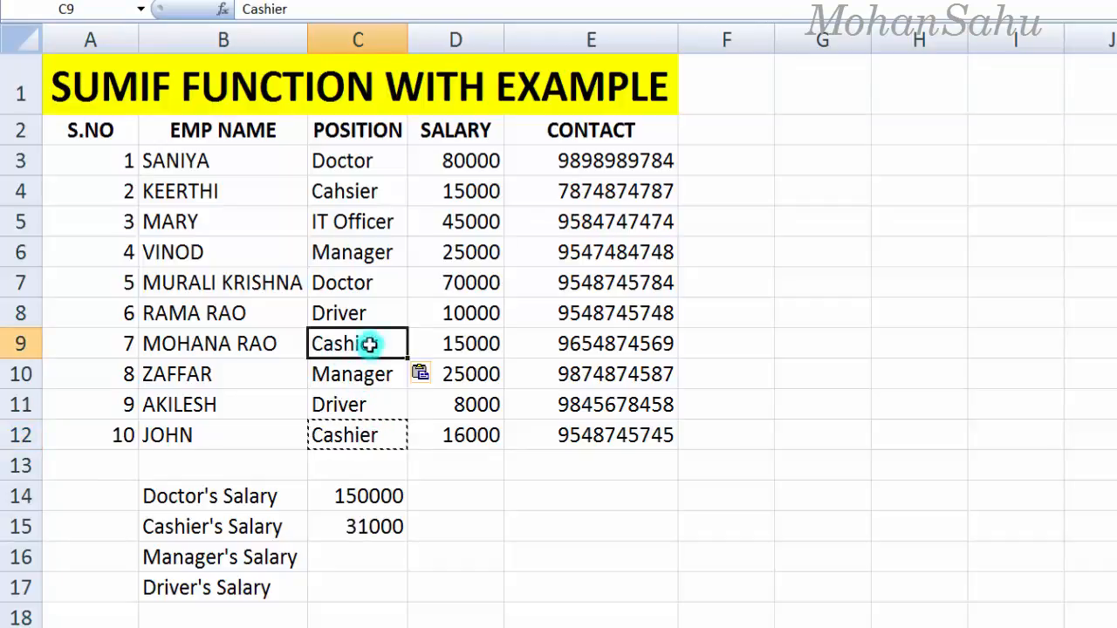
pyautogui.click(348, 196)
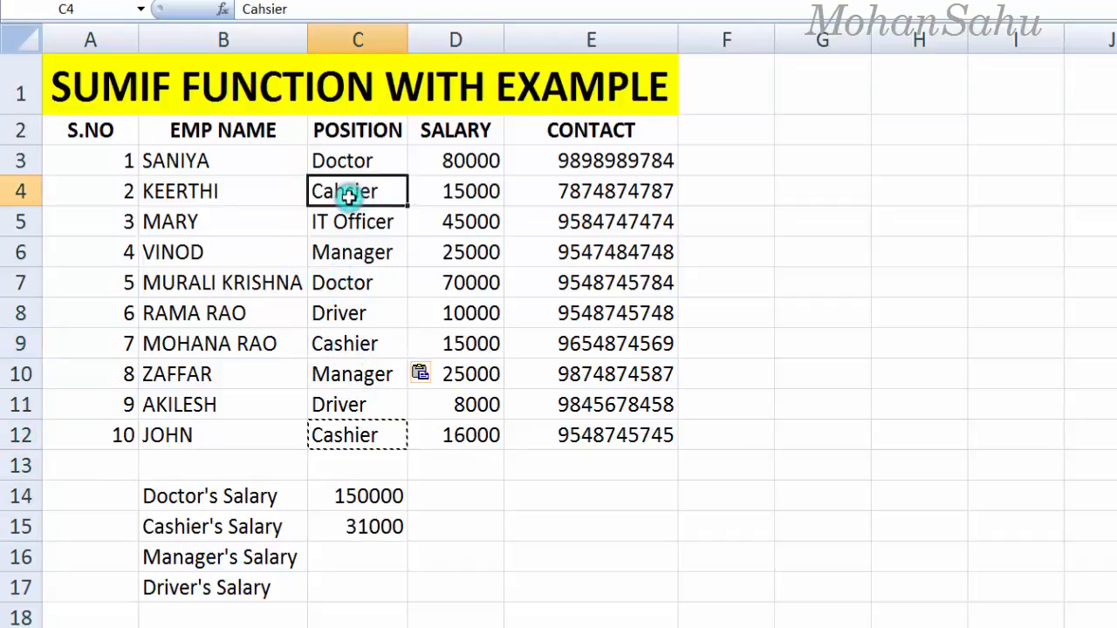
pyautogui.hotkey('ctrl', 'v')
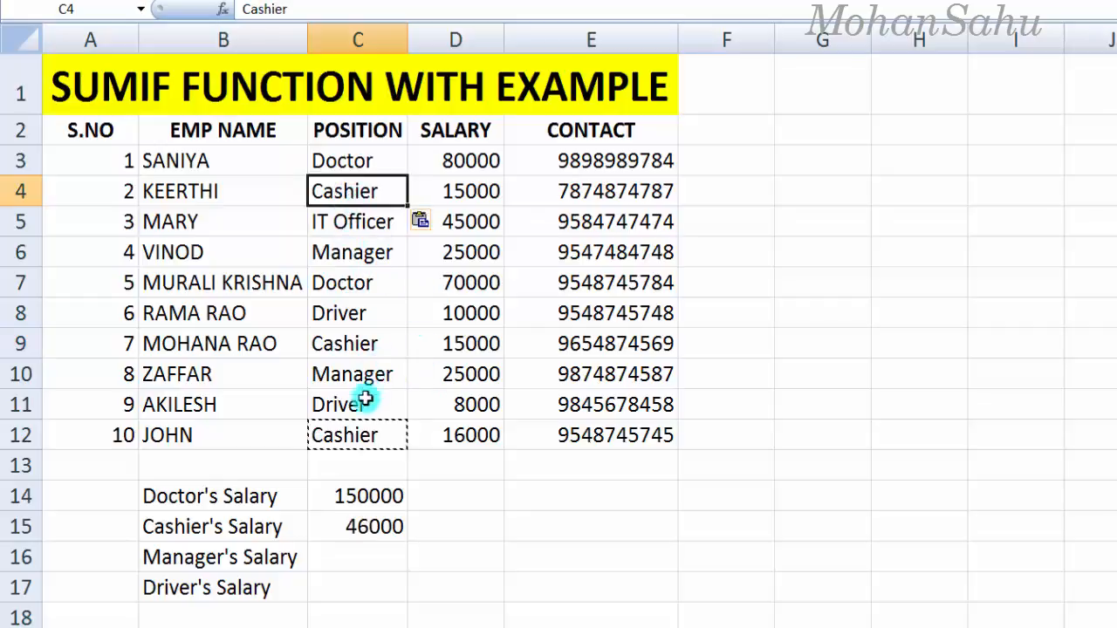
pyautogui.press('Escape')
# Step: Verify the three cashier salaries (15000, 15000, 16000) add up to the 46000 total
pyautogui.click(369, 525)
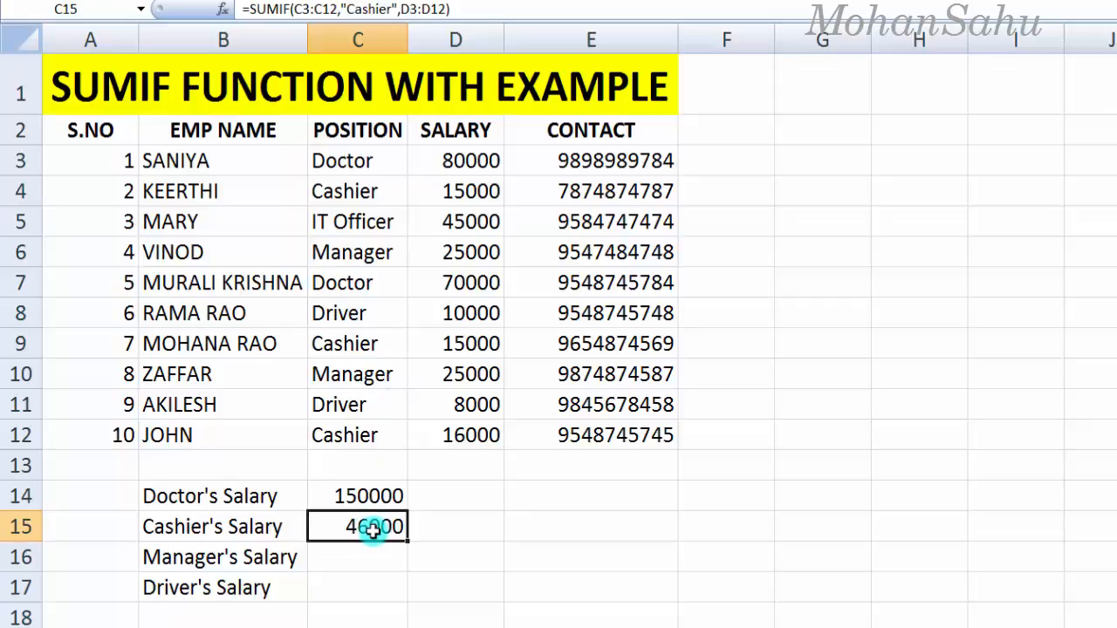
pyautogui.click(349, 189)
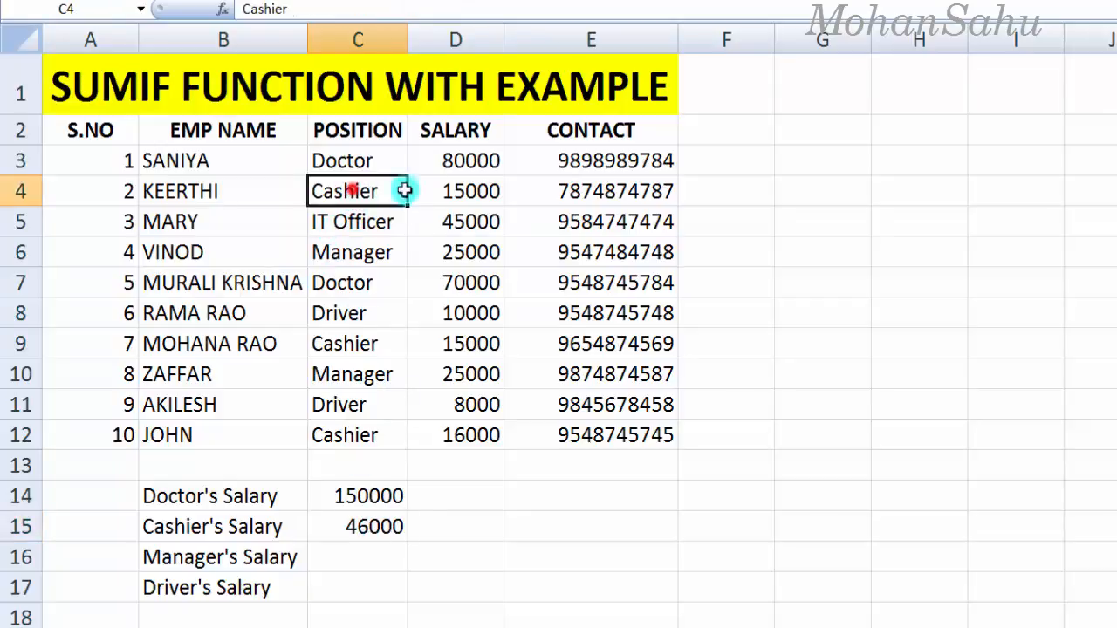
pyautogui.click(461, 192)
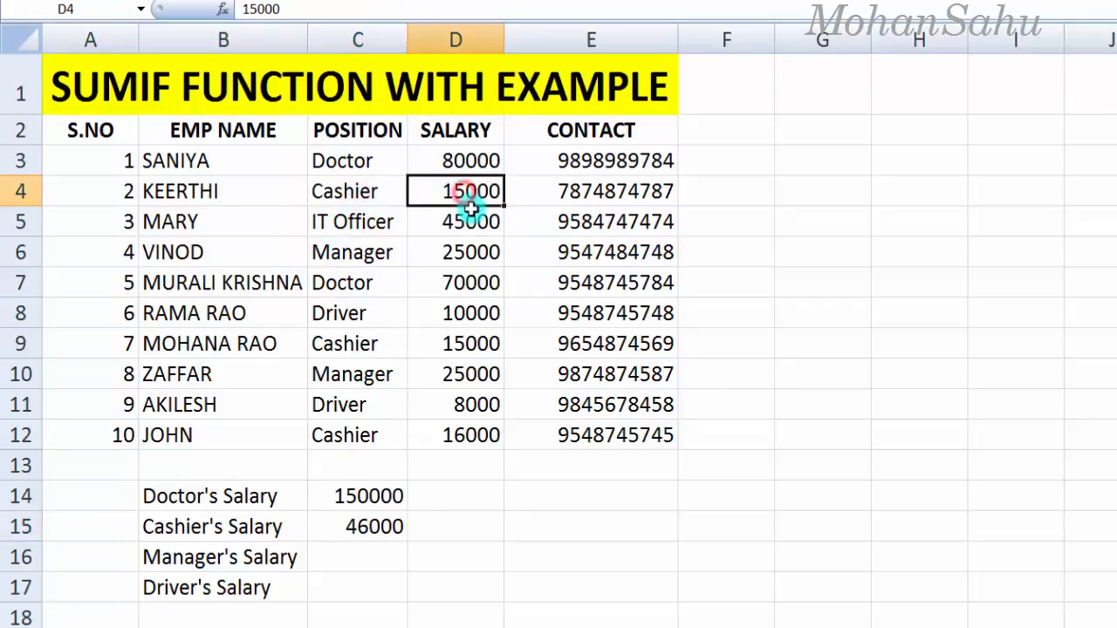
pyautogui.click(361, 346)
pyautogui.click(472, 341)
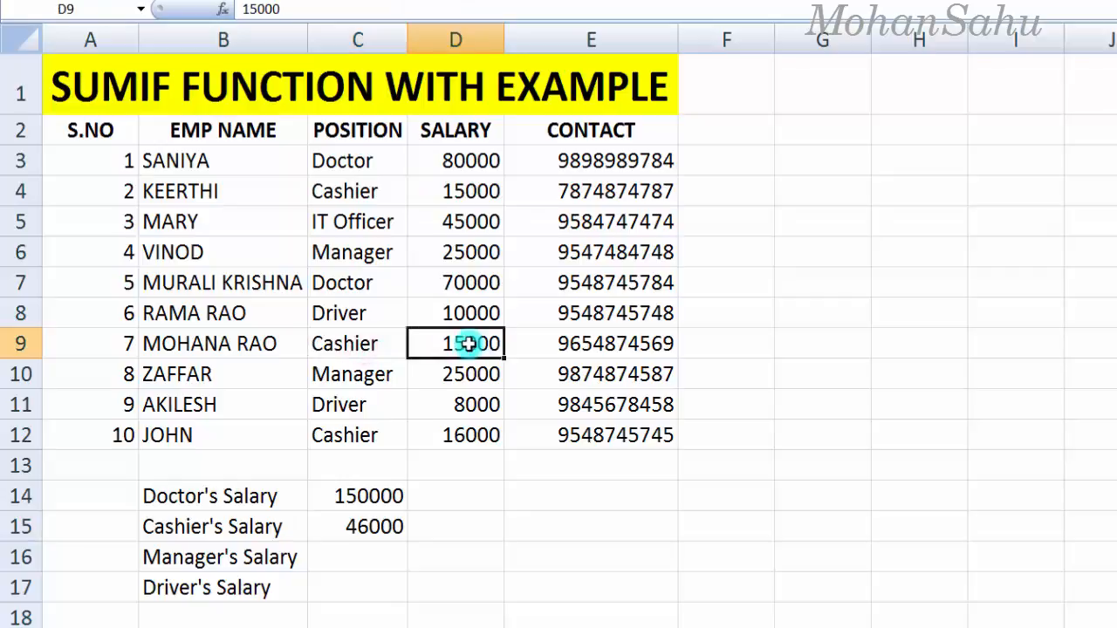
pyautogui.click(346, 437)
pyautogui.click(468, 446)
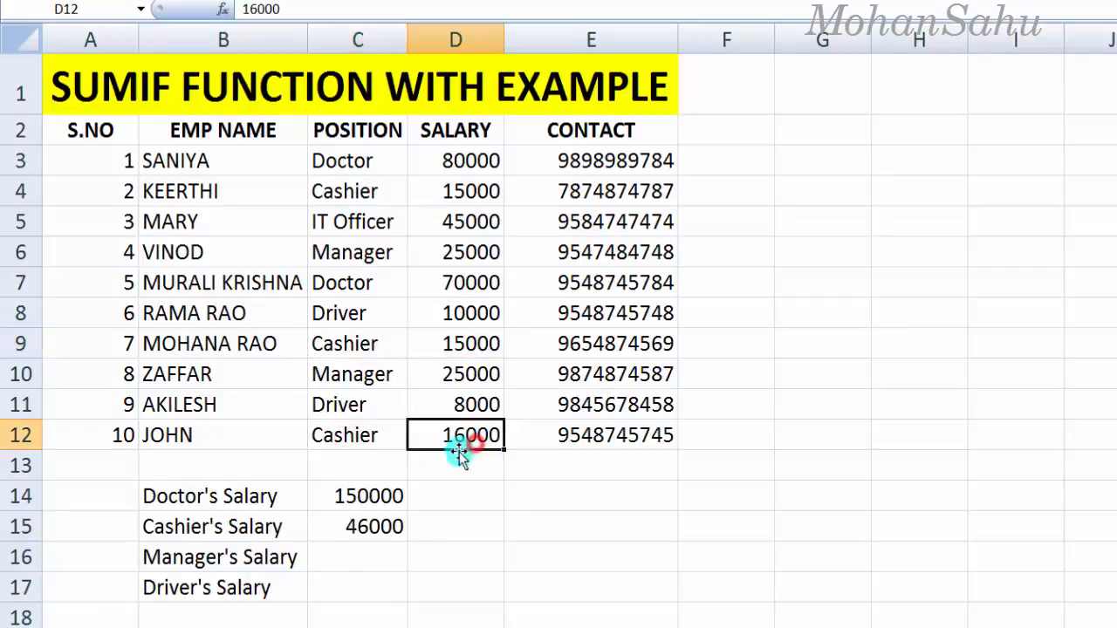
pyautogui.click(351, 533)
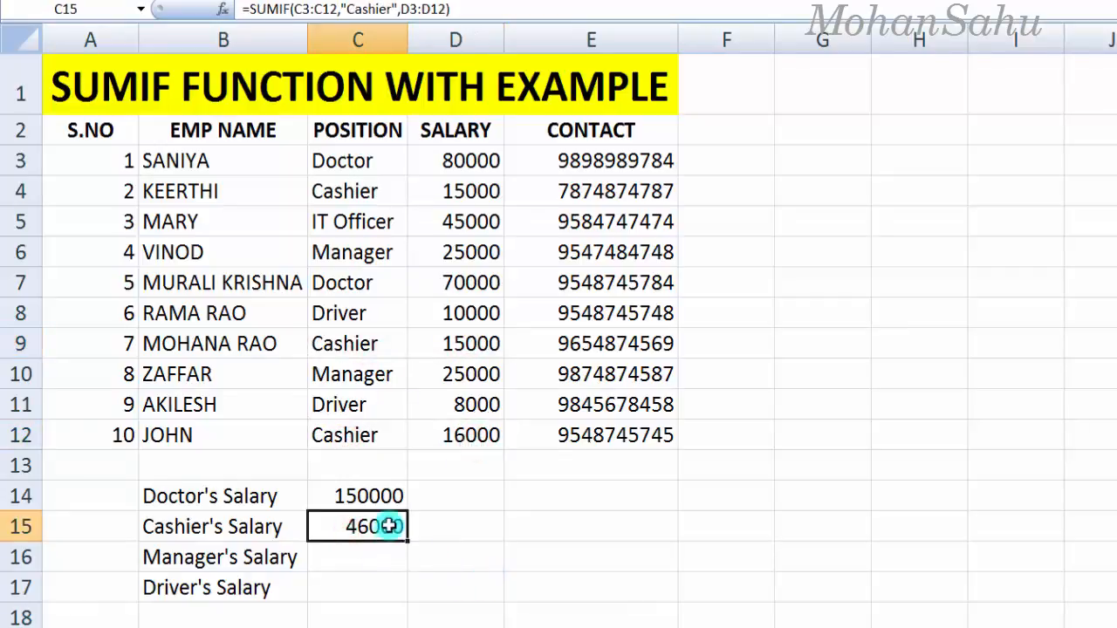
pyautogui.click(341, 562)
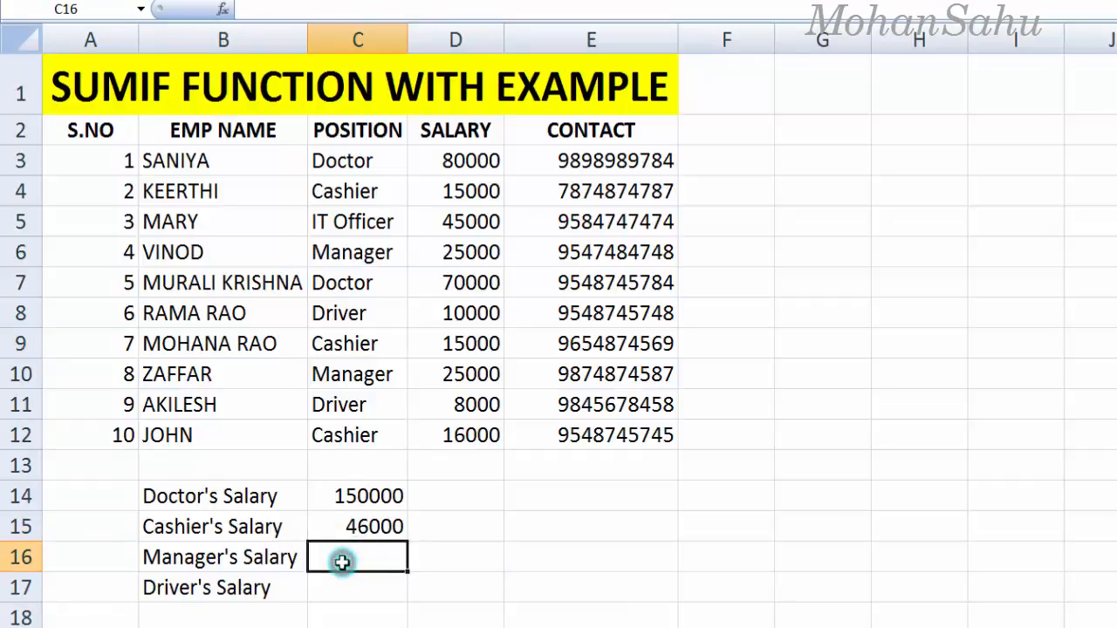
# Step: Enter =sumif(C3:C12,"manager",D3:D12) in C16 to total manager salaries at 50000
pyautogui.write('=')
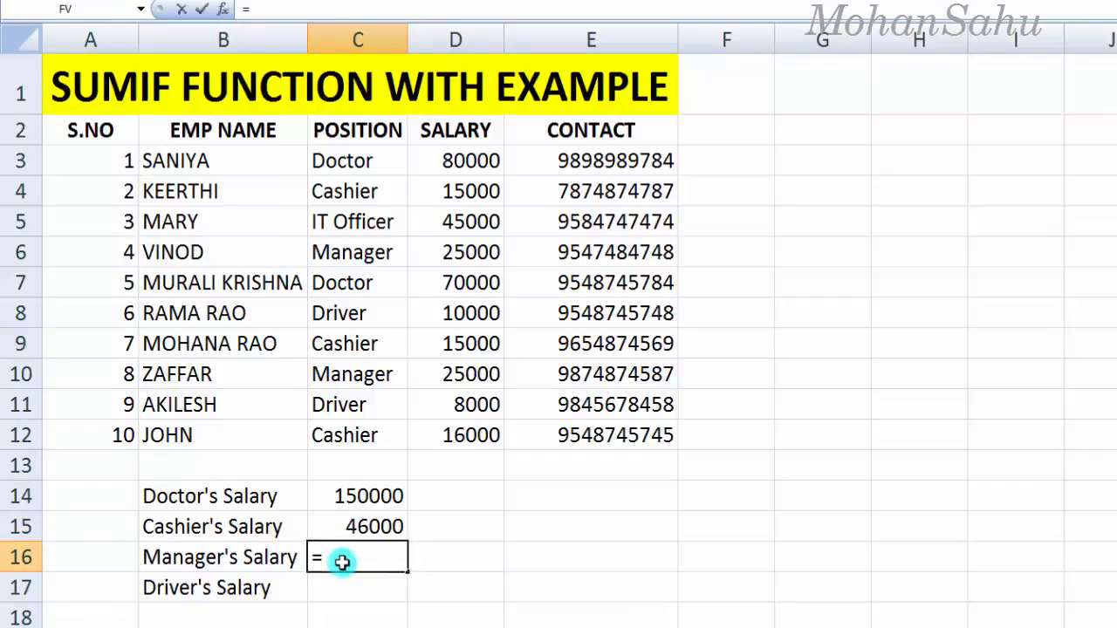
pyautogui.write('sumif')
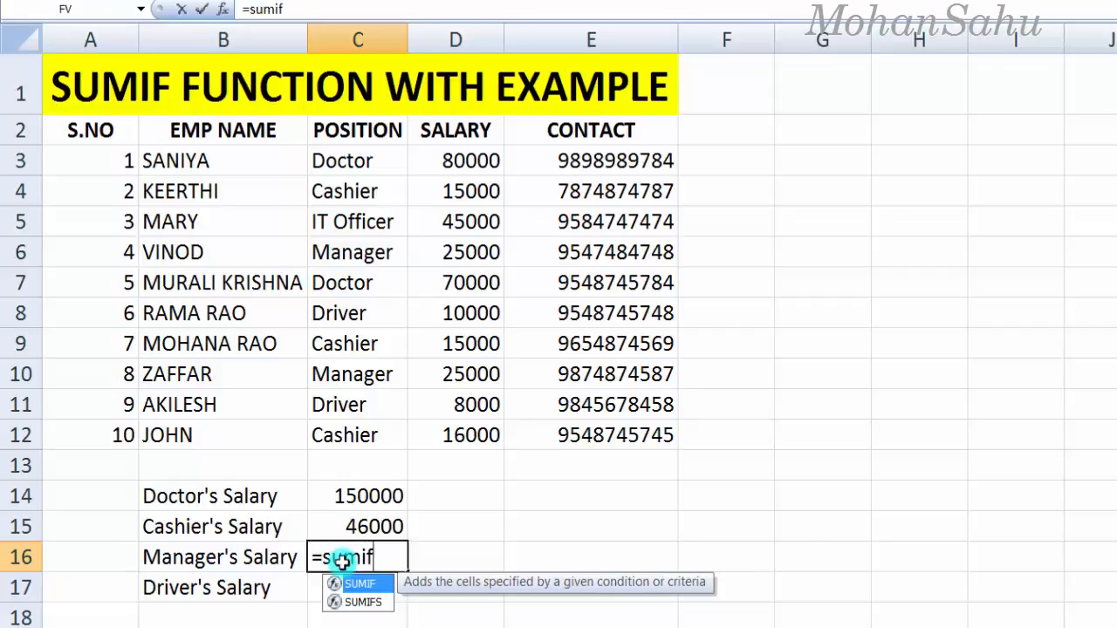
pyautogui.write('(')
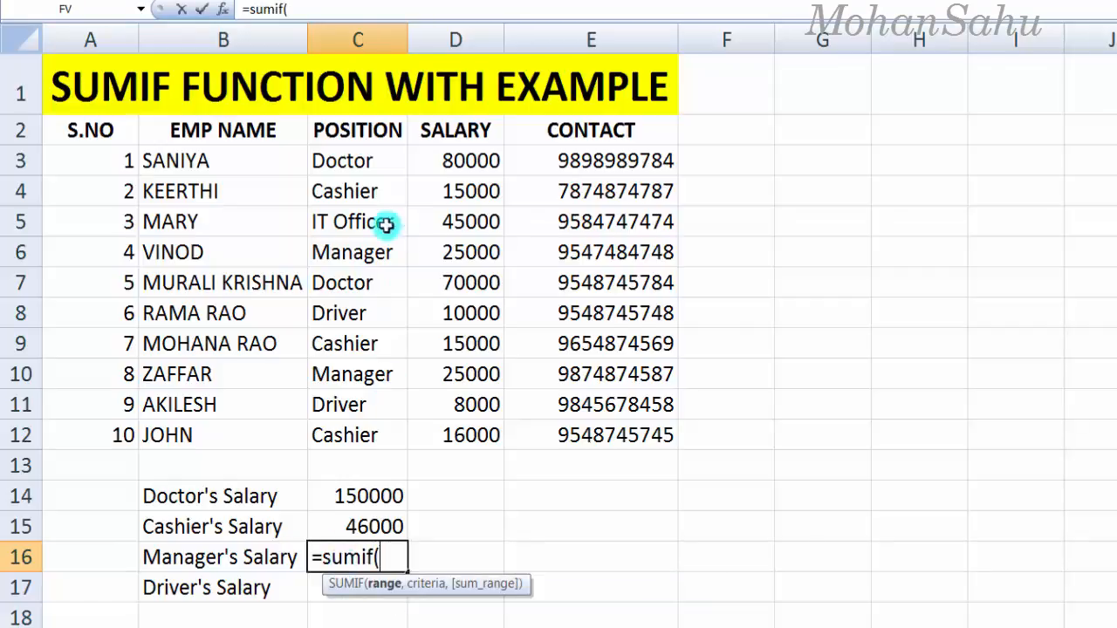
pyautogui.moveTo(343, 162); pyautogui.dragTo(363, 430)
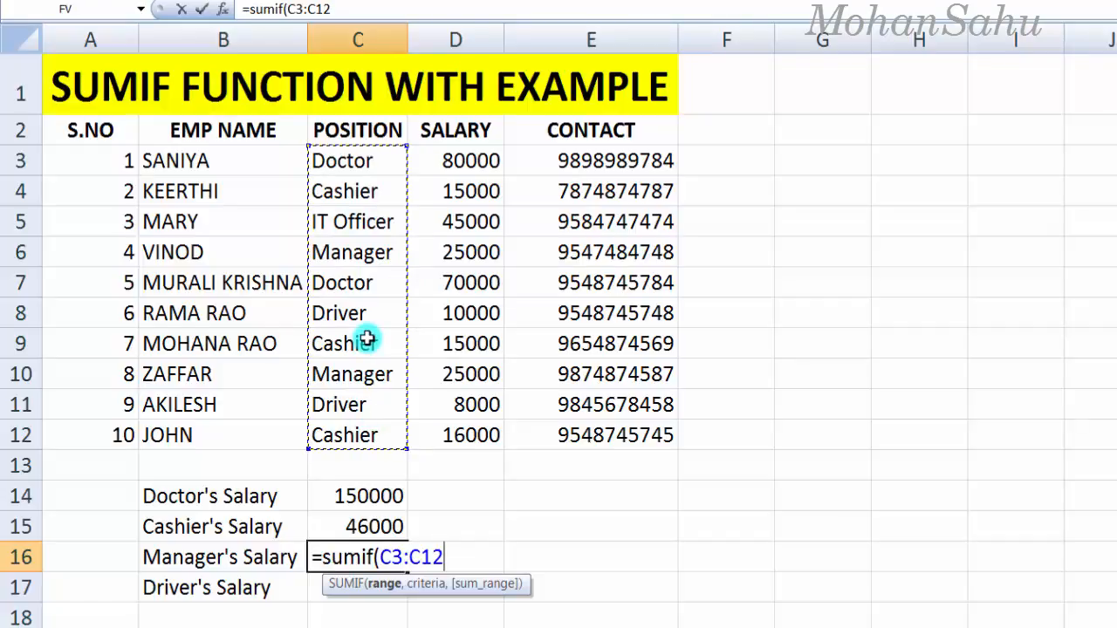
pyautogui.write(',"manager')
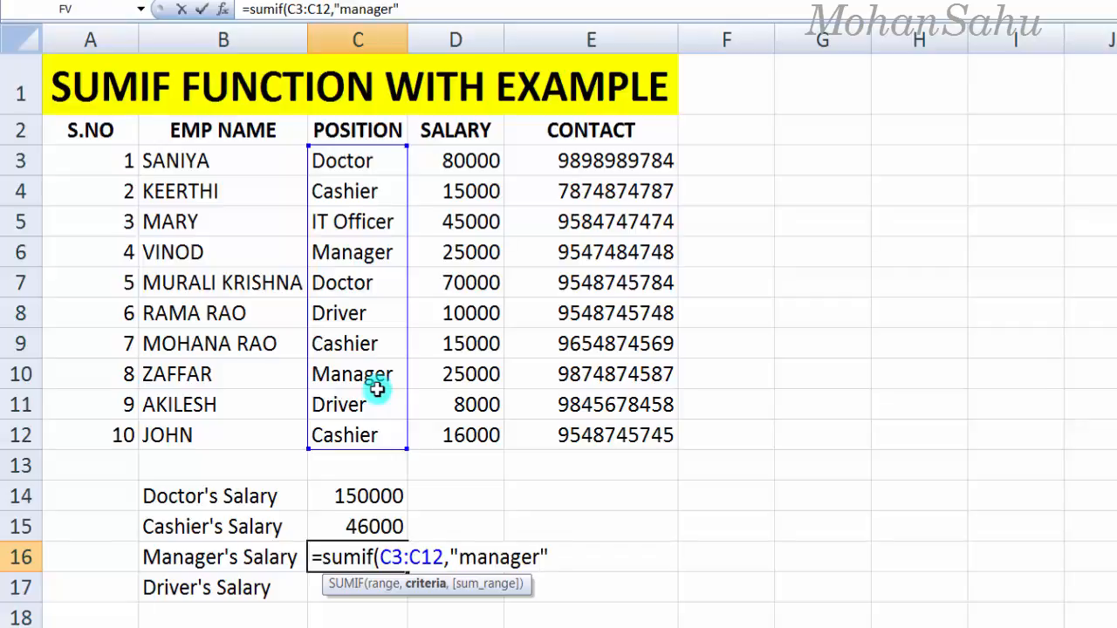
pyautogui.write(',')
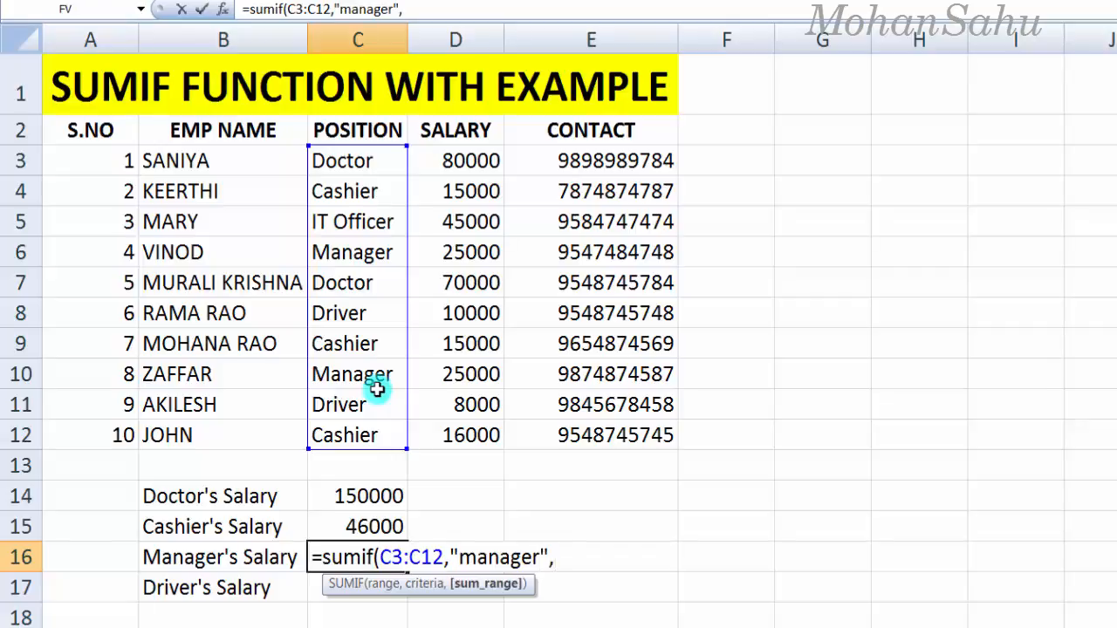
pyautogui.moveTo(452, 159); pyautogui.dragTo(463, 433)
pyautogui.write(')')
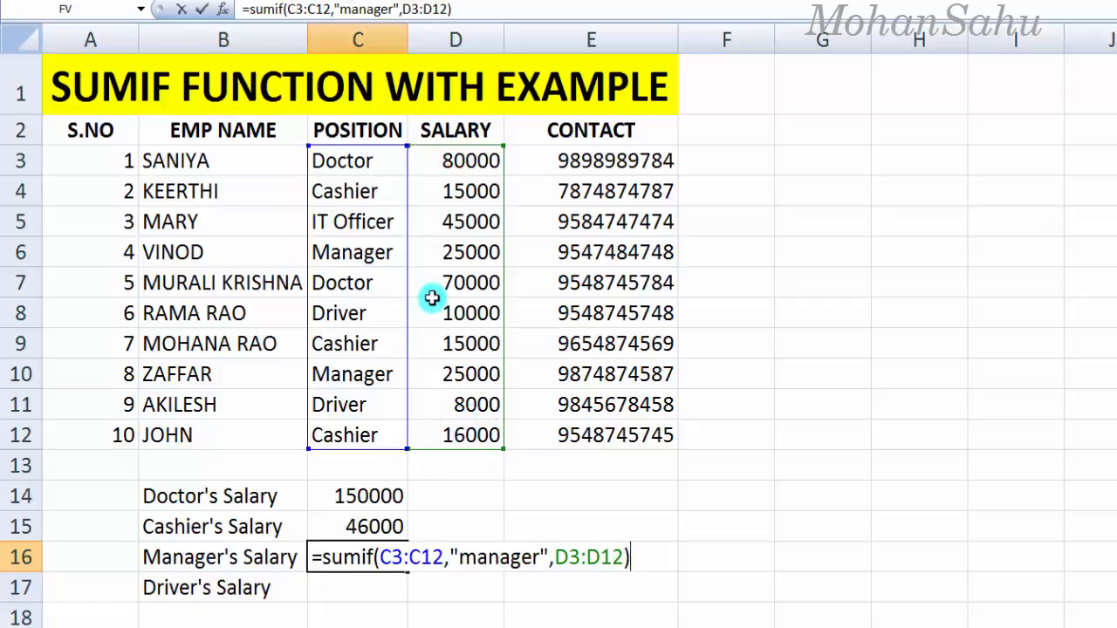
pyautogui.press('Return')
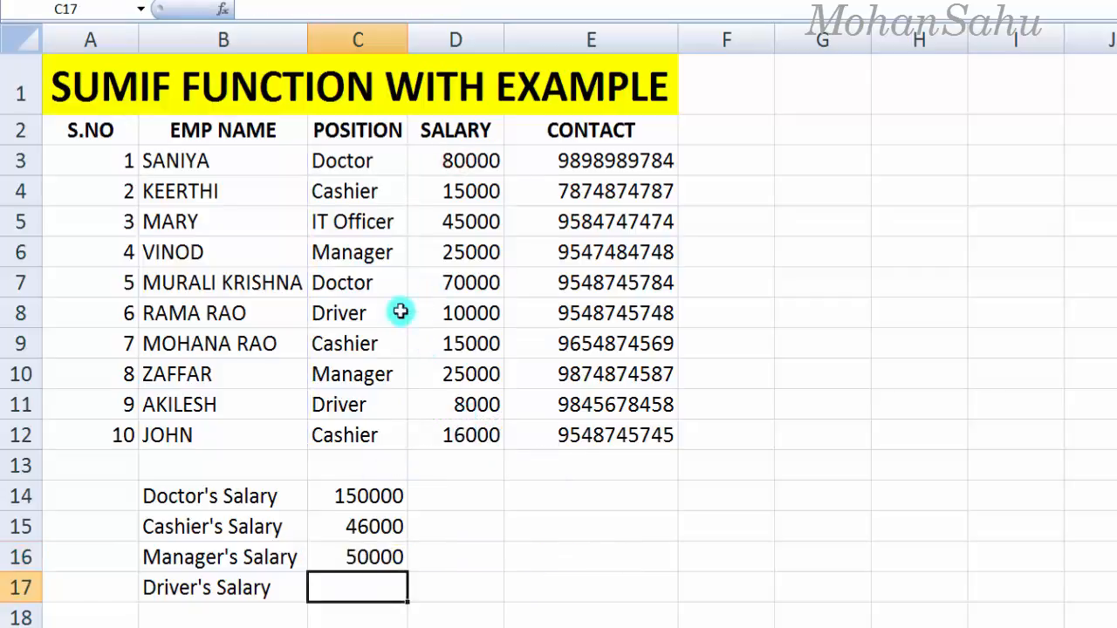
pyautogui.click(352, 253)
pyautogui.click(445, 254)
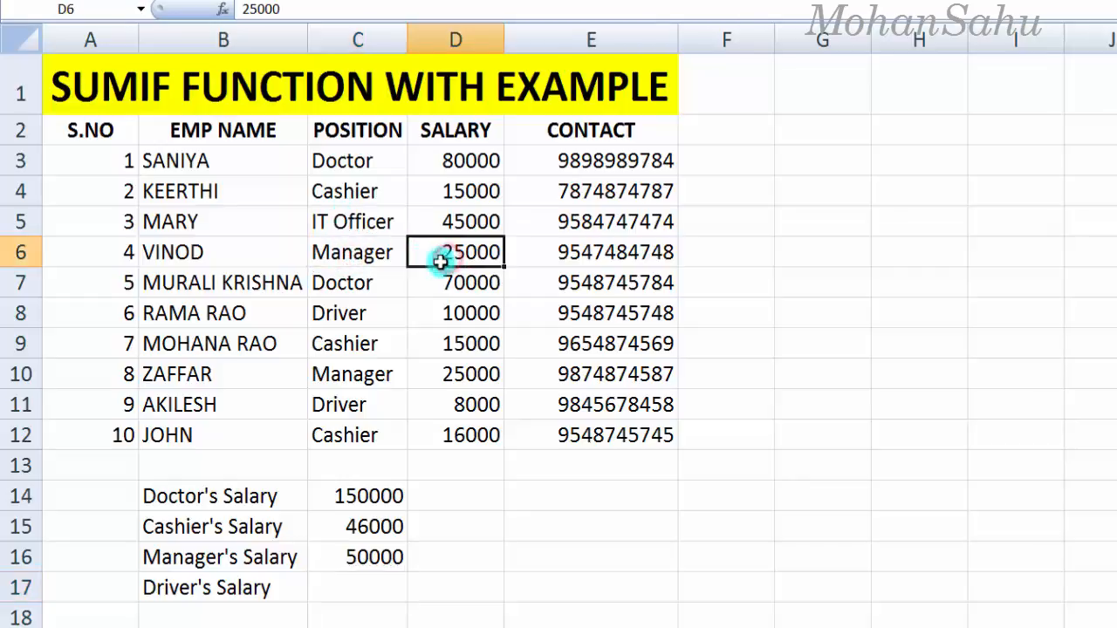
pyautogui.click(337, 382)
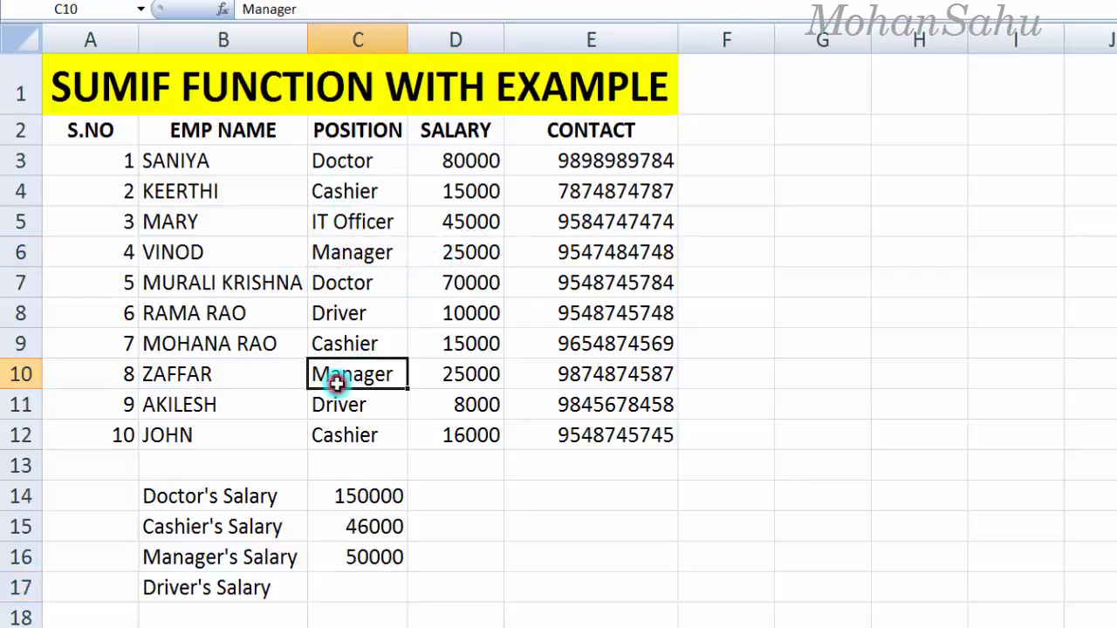
pyautogui.click(447, 376)
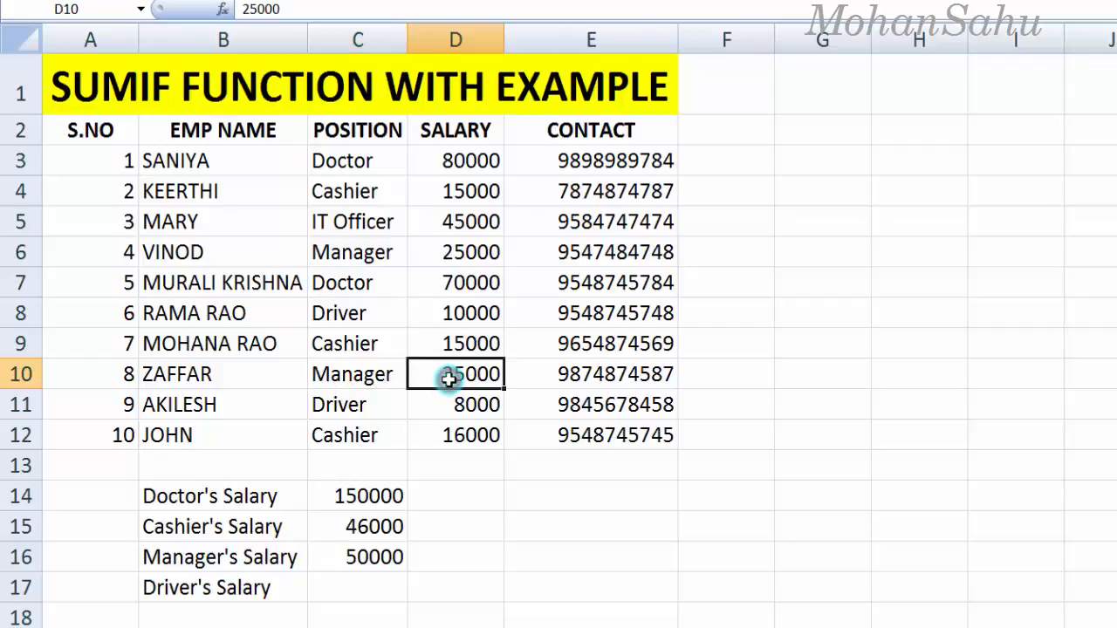
pyautogui.click(349, 557)
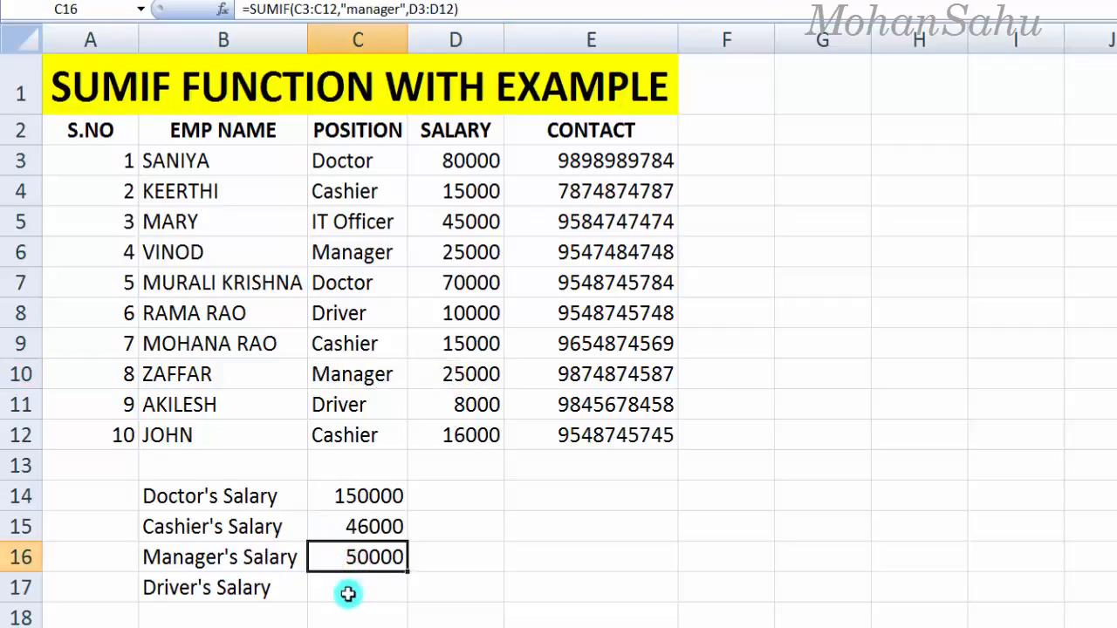
pyautogui.click(347, 593)
# Step: Type =sumif(C3:C12,"Driver",D3:D12) into C17 without committing it
pyautogui.write('=')
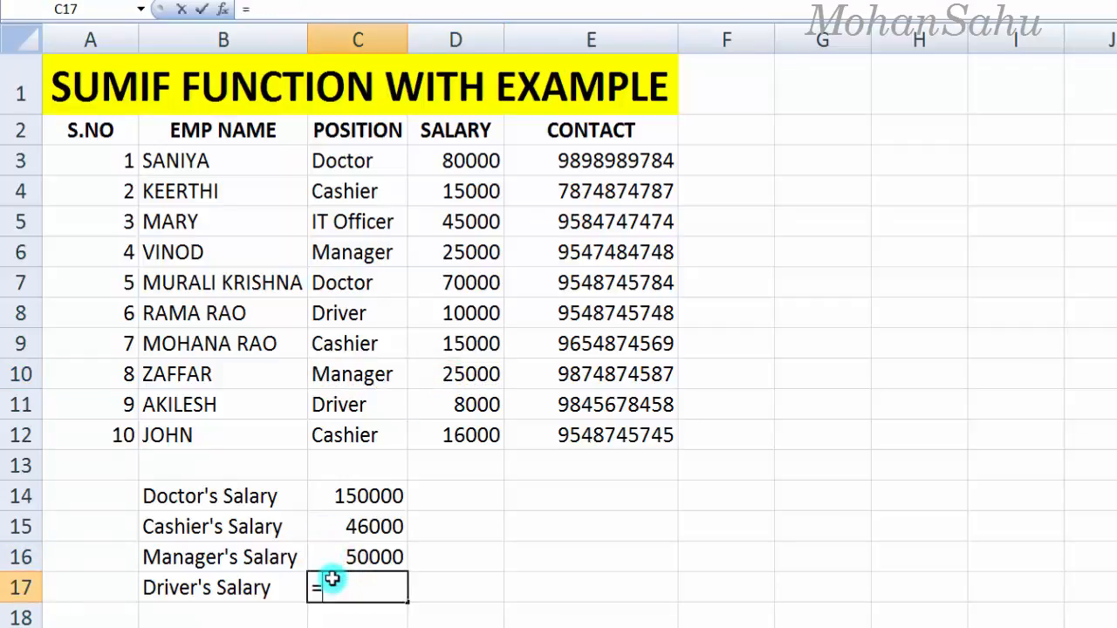
pyautogui.write('sumif(')
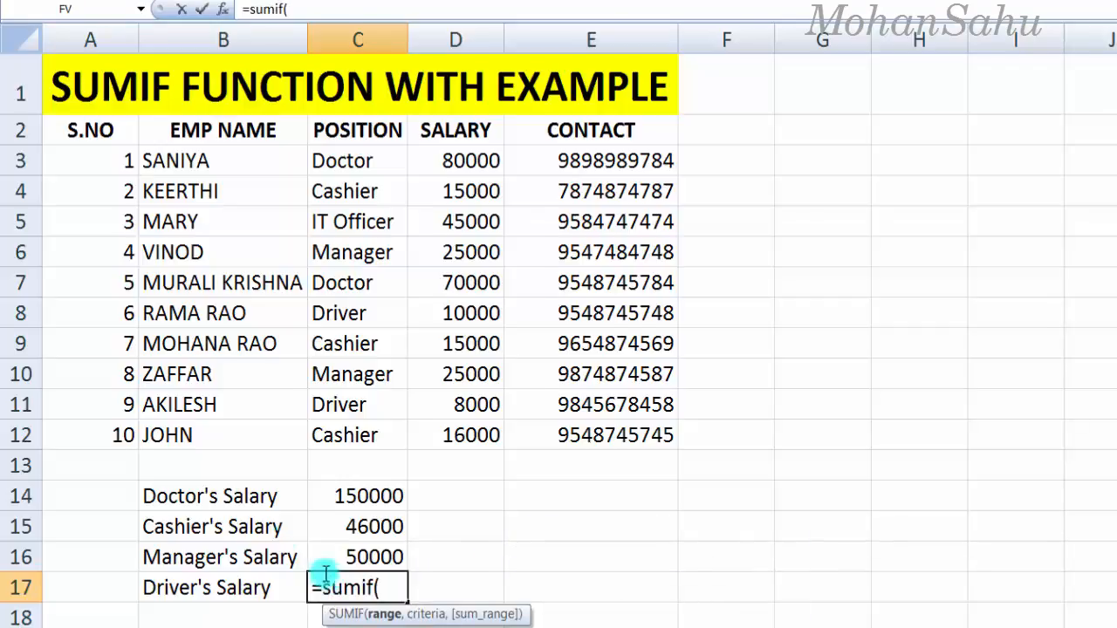
pyautogui.moveTo(445, 161); pyautogui.dragTo(421, 425)
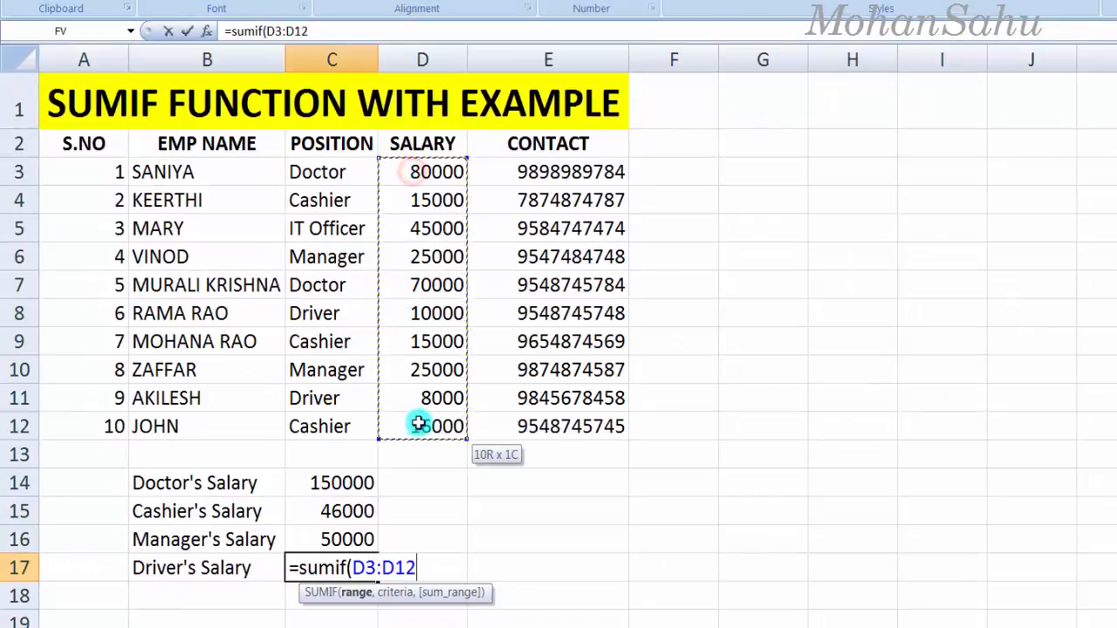
pyautogui.moveTo(303, 171); pyautogui.dragTo(323, 426)
pyautogui.write(',"Driver')
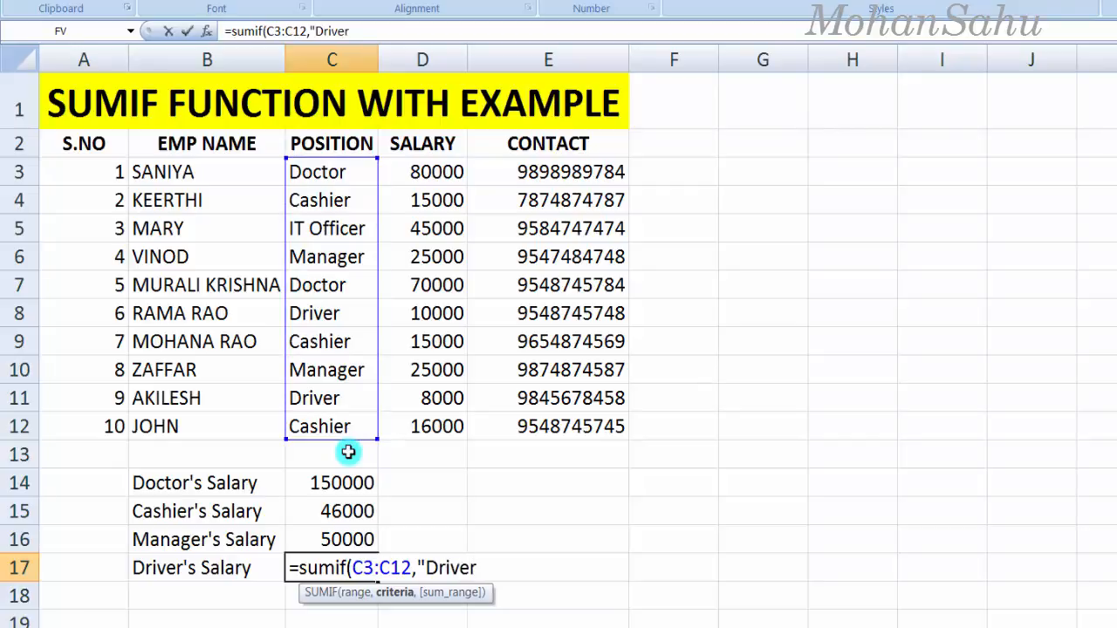
pyautogui.write('",')
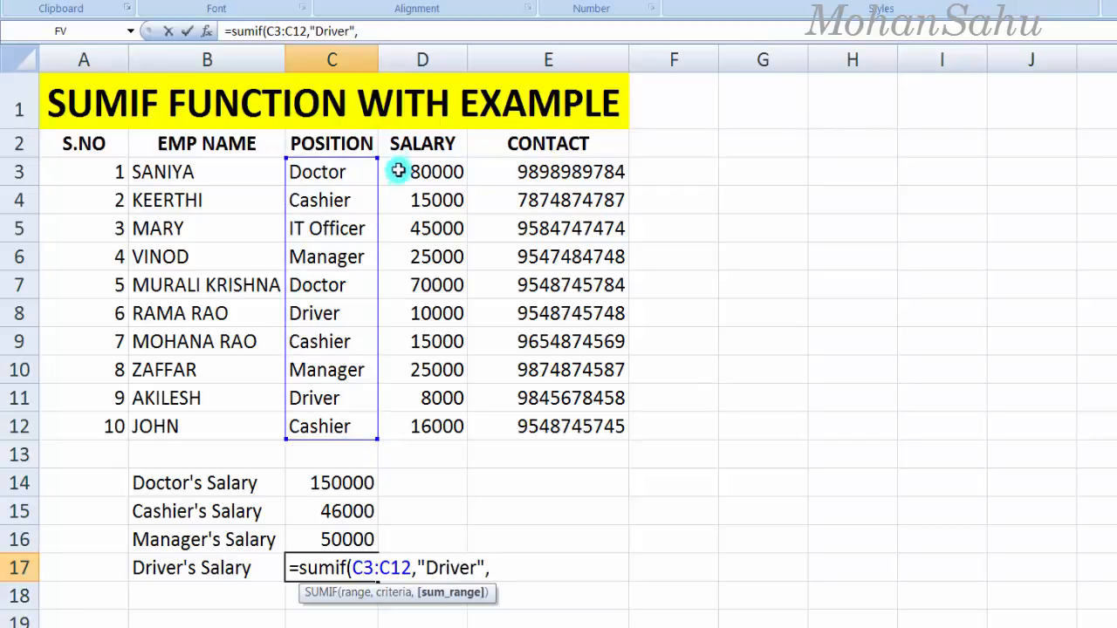
pyautogui.moveTo(411, 170); pyautogui.dragTo(437, 423)
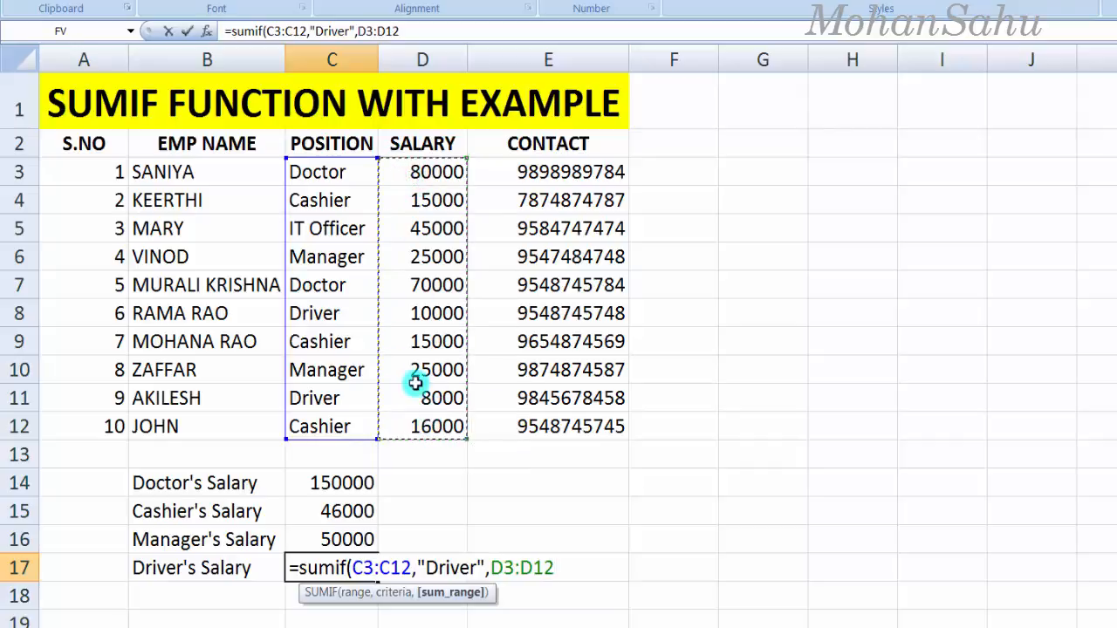
pyautogui.write(')')
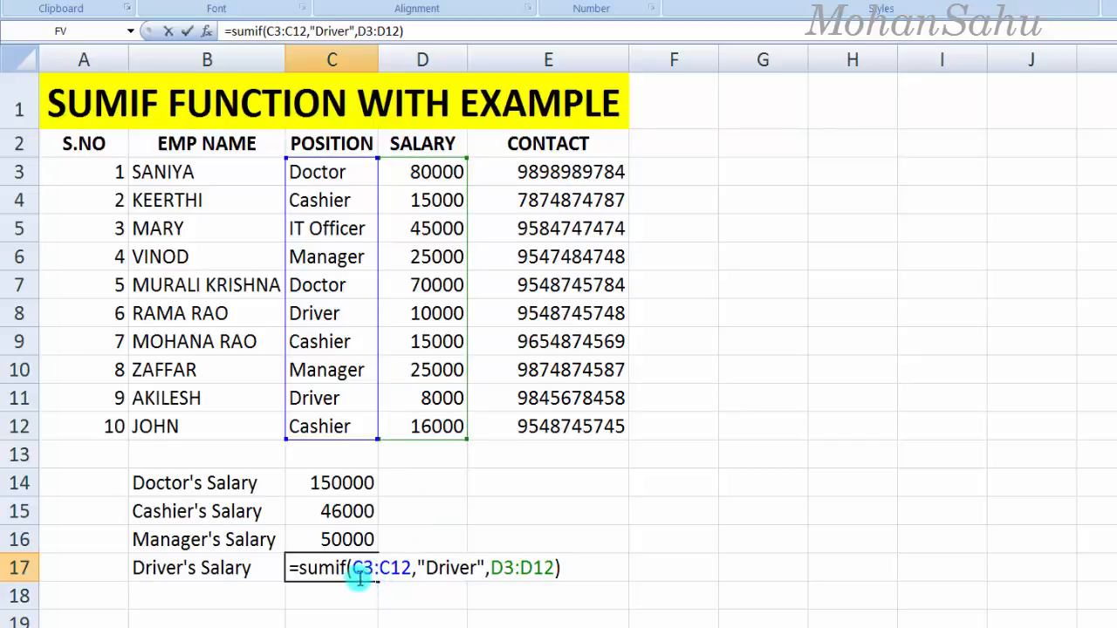
# Step: Highlight the C3:C12 range, "Driver" criterion and D3:D12 sum range in the formula to explain them
pyautogui.moveTo(353, 570); pyautogui.dragTo(409, 575)
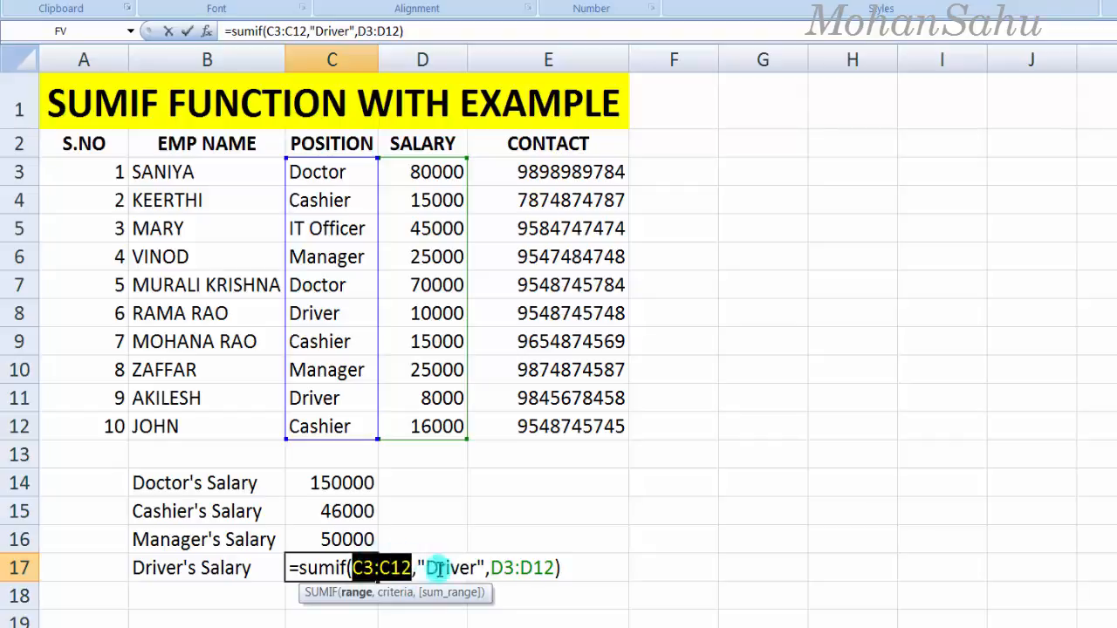
pyautogui.click(428, 568)
pyautogui.moveTo(440, 568); pyautogui.dragTo(479, 568)
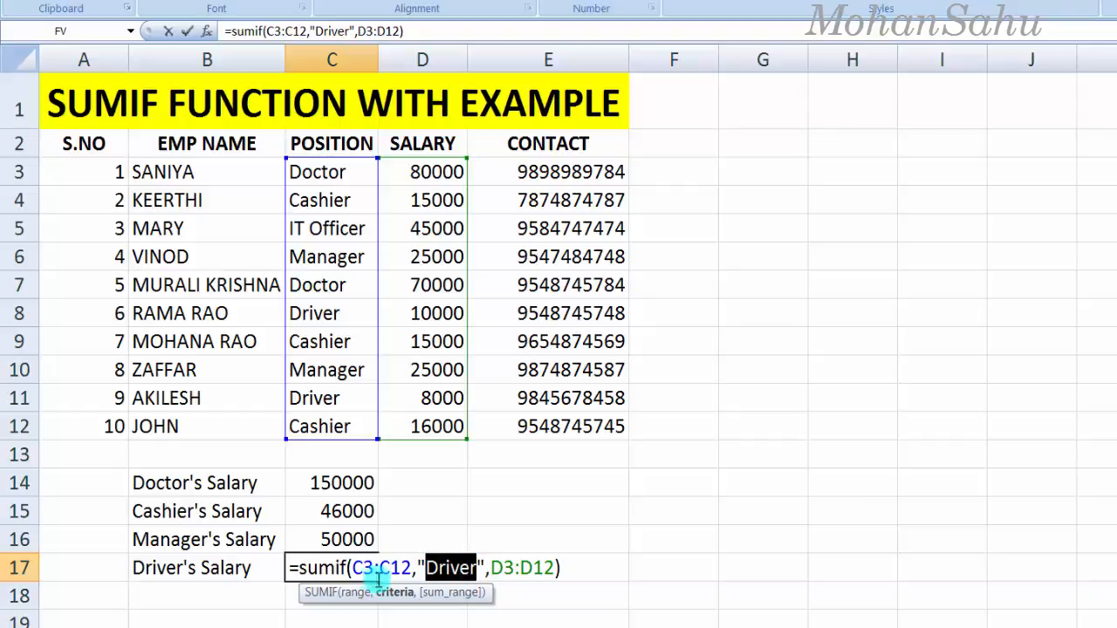
pyautogui.moveTo(411, 568); pyautogui.dragTo(353, 568)
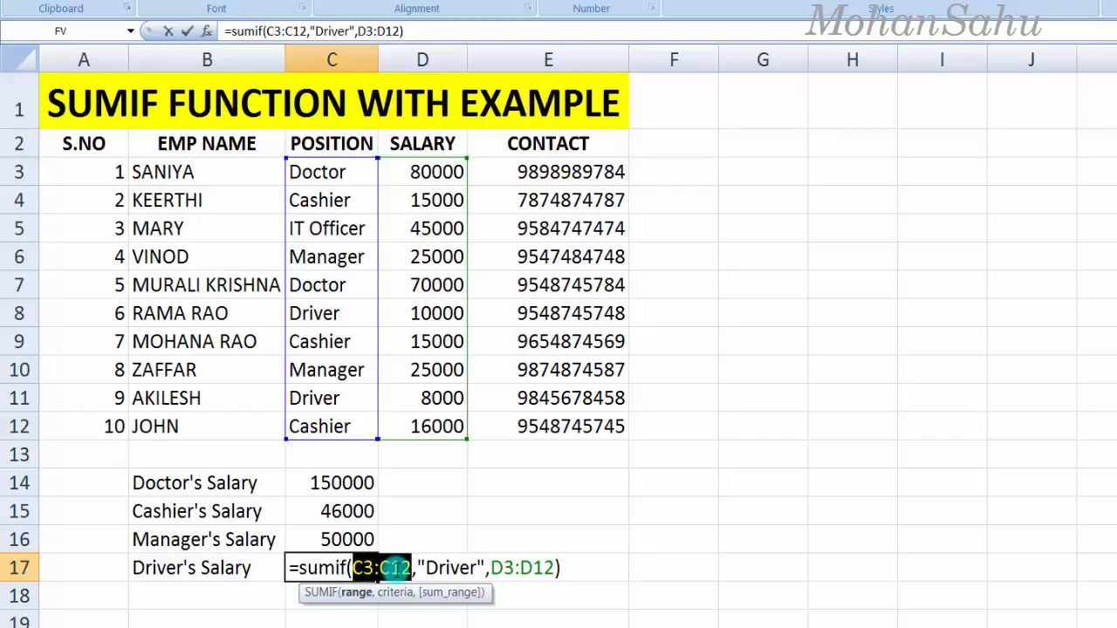
pyautogui.moveTo(427, 568); pyautogui.dragTo(476, 568)
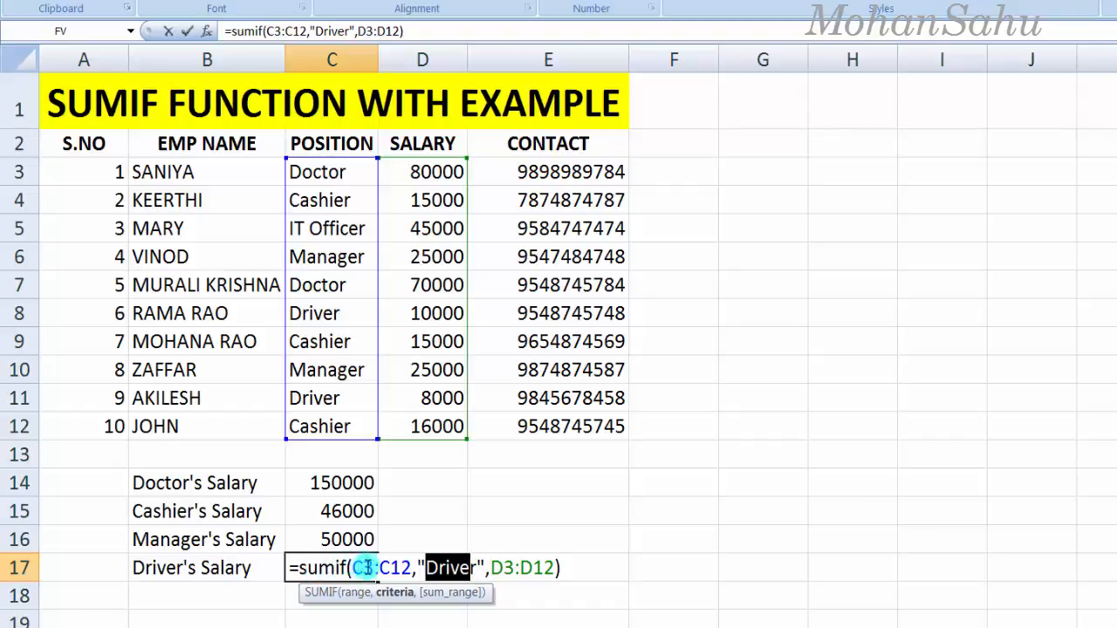
pyautogui.moveTo(435, 568); pyautogui.dragTo(467, 569)
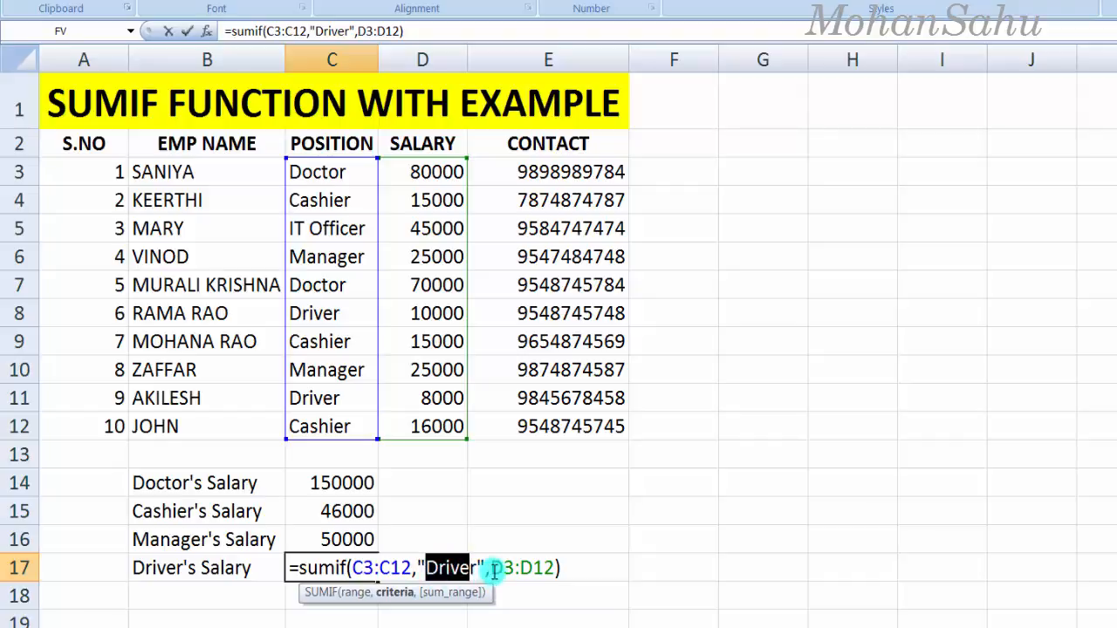
pyautogui.moveTo(491, 569); pyautogui.dragTo(545, 570)
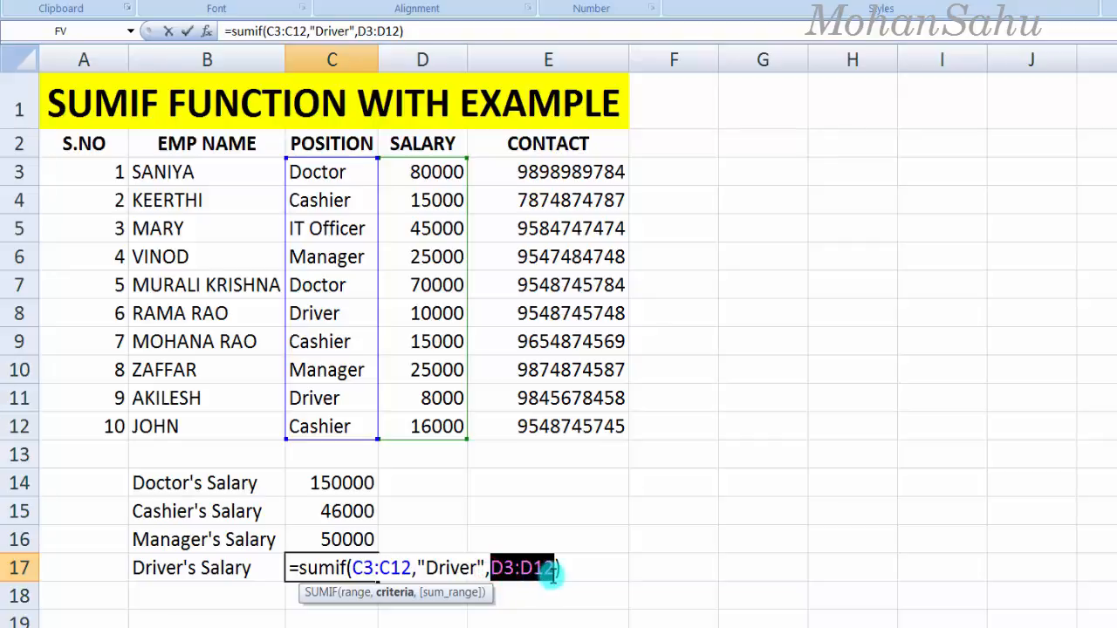
pyautogui.click(561, 572)
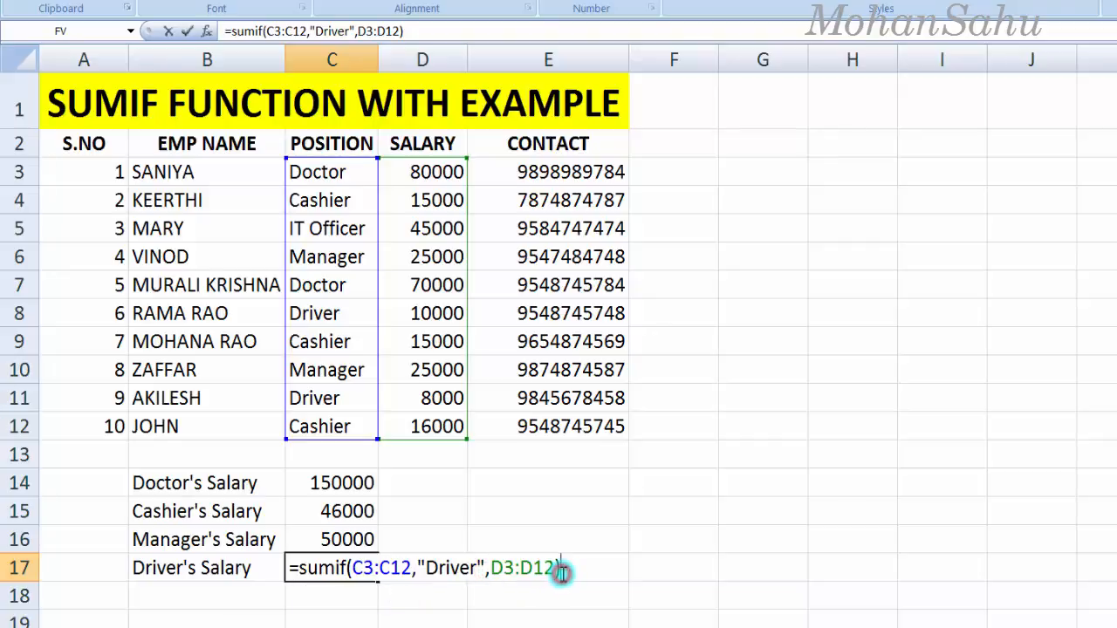
# Step: Commit the C17 Driver total of 18000 and check it against the driver salaries 10000 and 8000
pyautogui.press('Return')
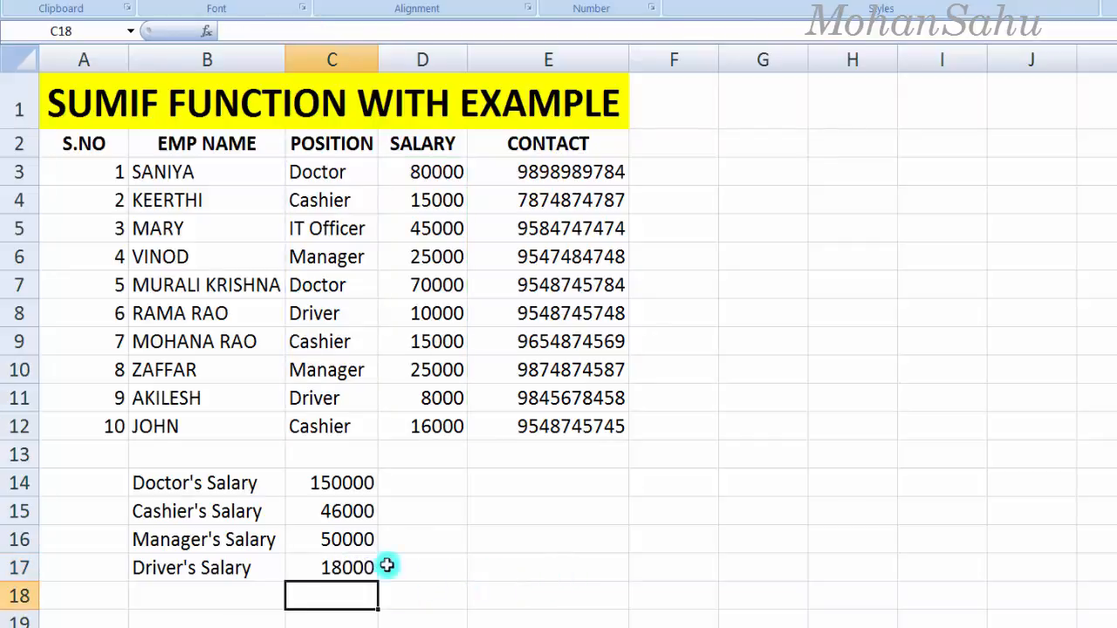
pyautogui.click(328, 568)
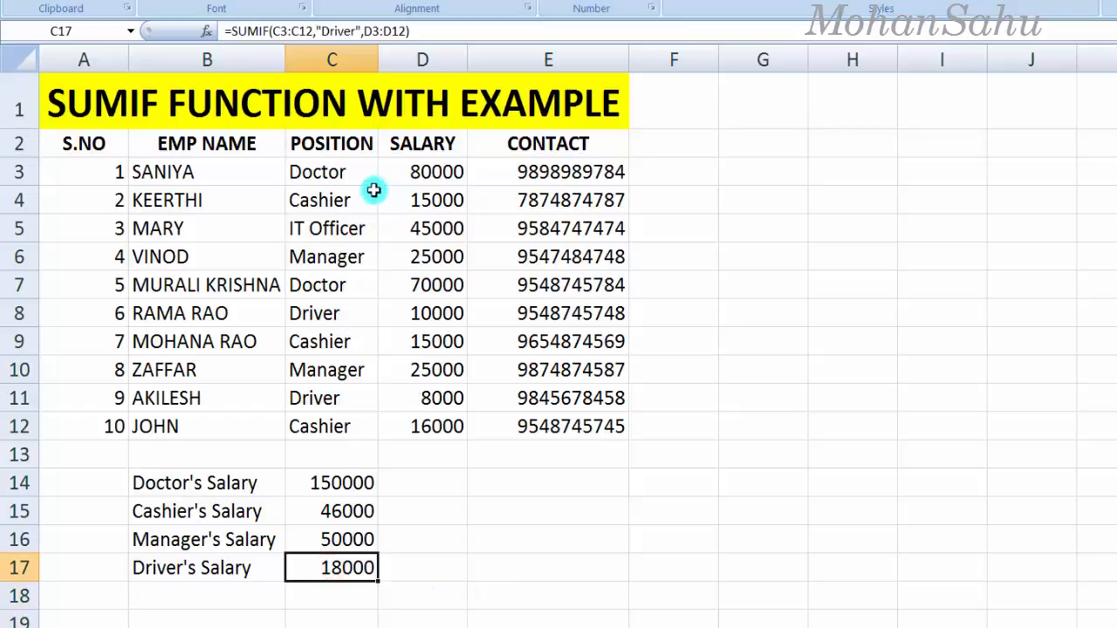
pyautogui.click(402, 320)
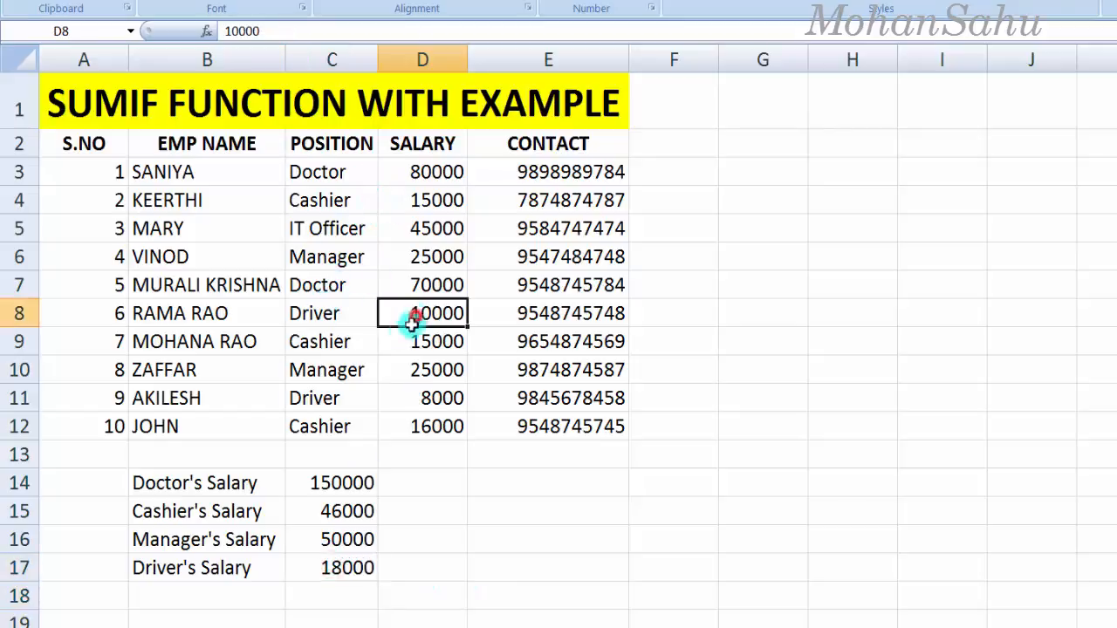
pyautogui.click(310, 318)
pyautogui.click(400, 319)
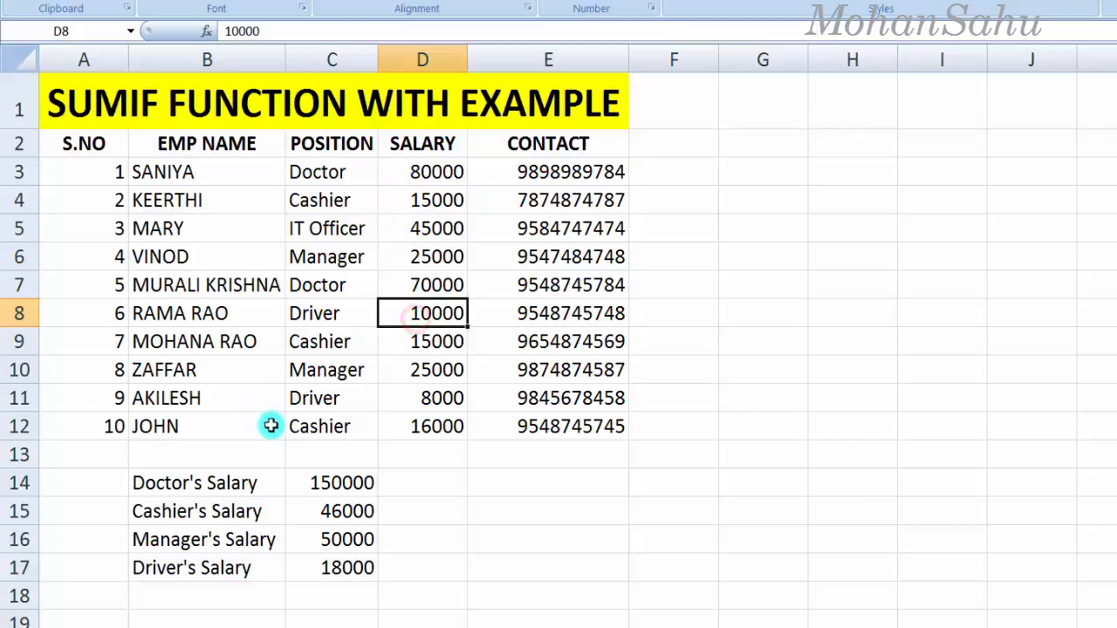
pyautogui.click(285, 399)
pyautogui.click(428, 400)
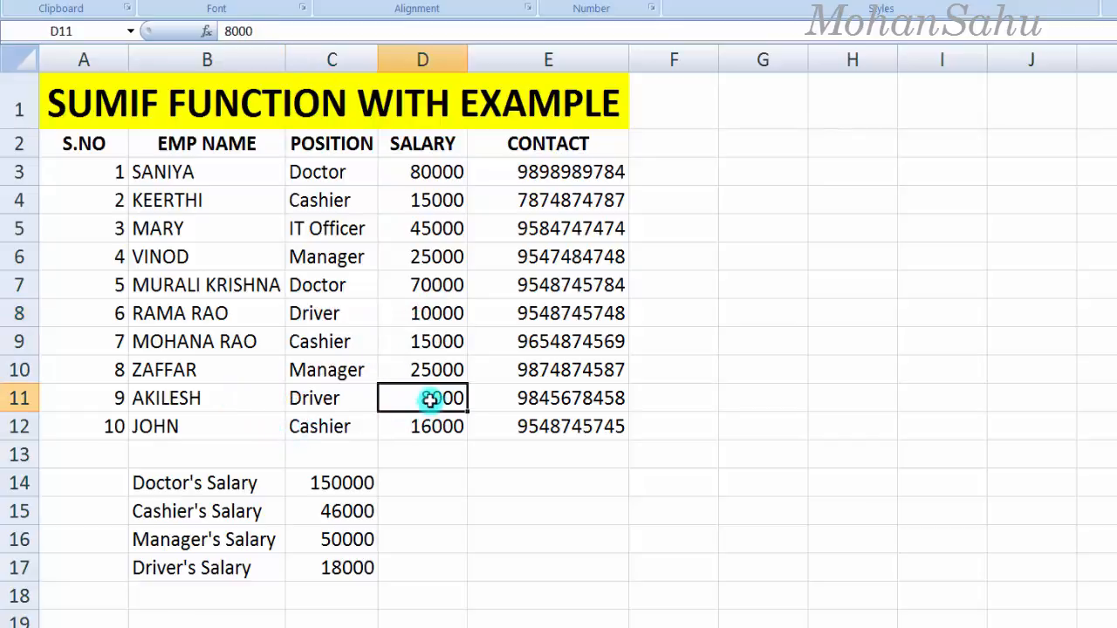
pyautogui.click(354, 566)
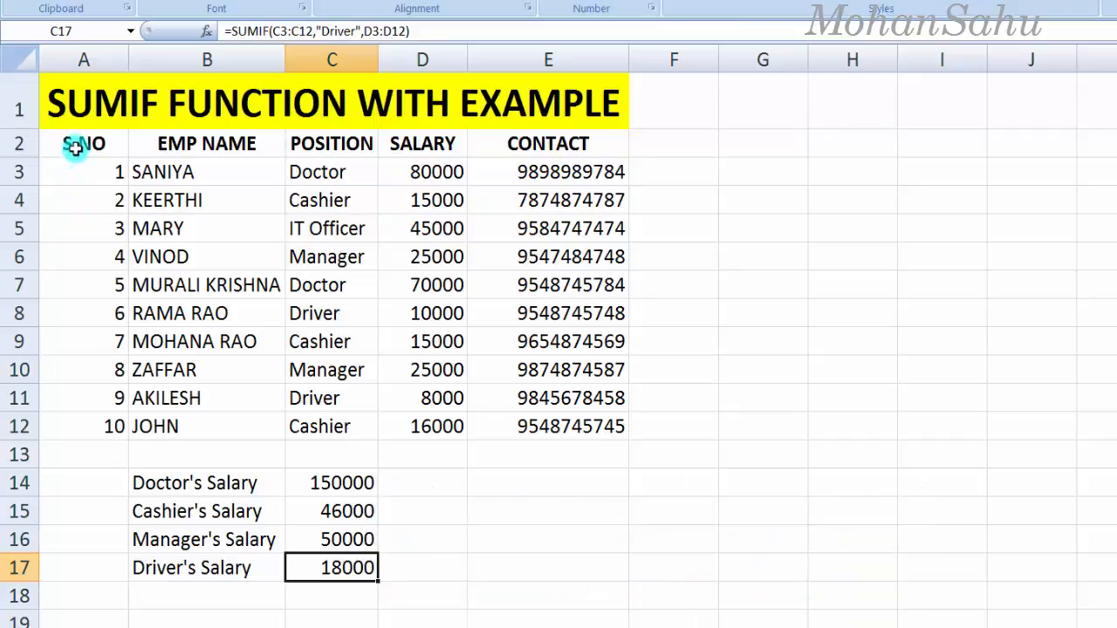
# Step: Apply the Calculation cell style to the header cells A2:E2
pyautogui.moveTo(68, 146); pyautogui.dragTo(570, 155)
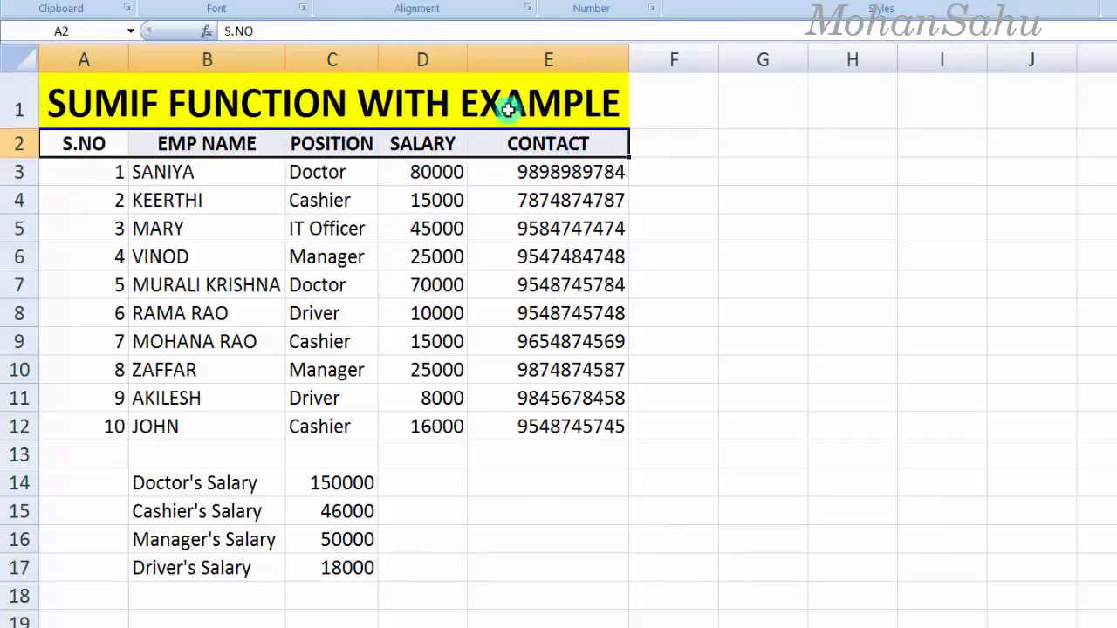
pyautogui.click(830, 41)
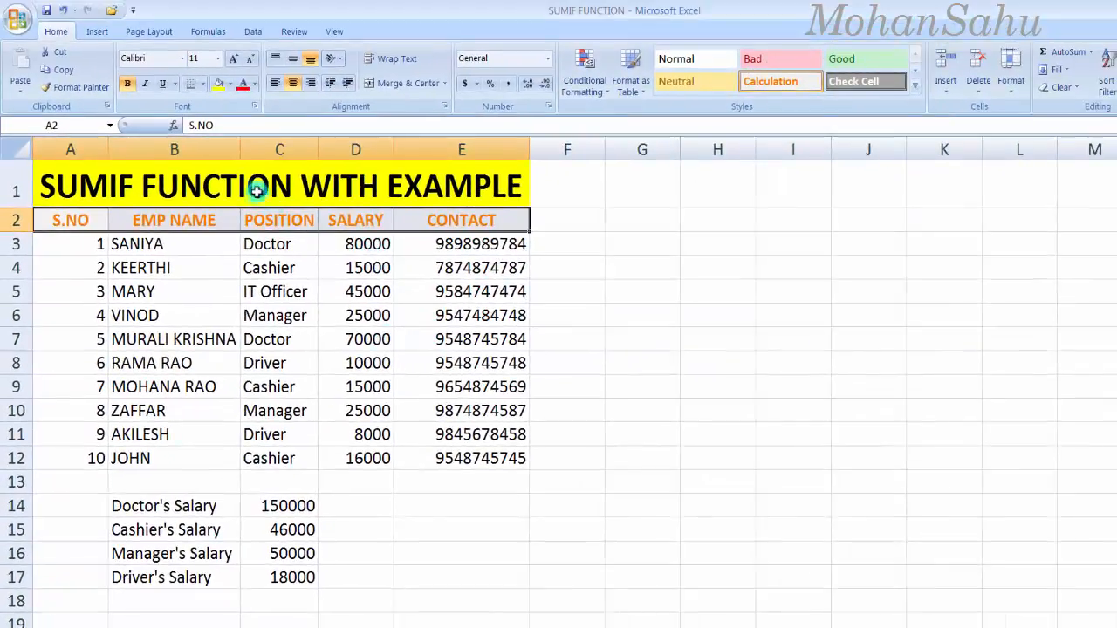
pyautogui.click(258, 191)
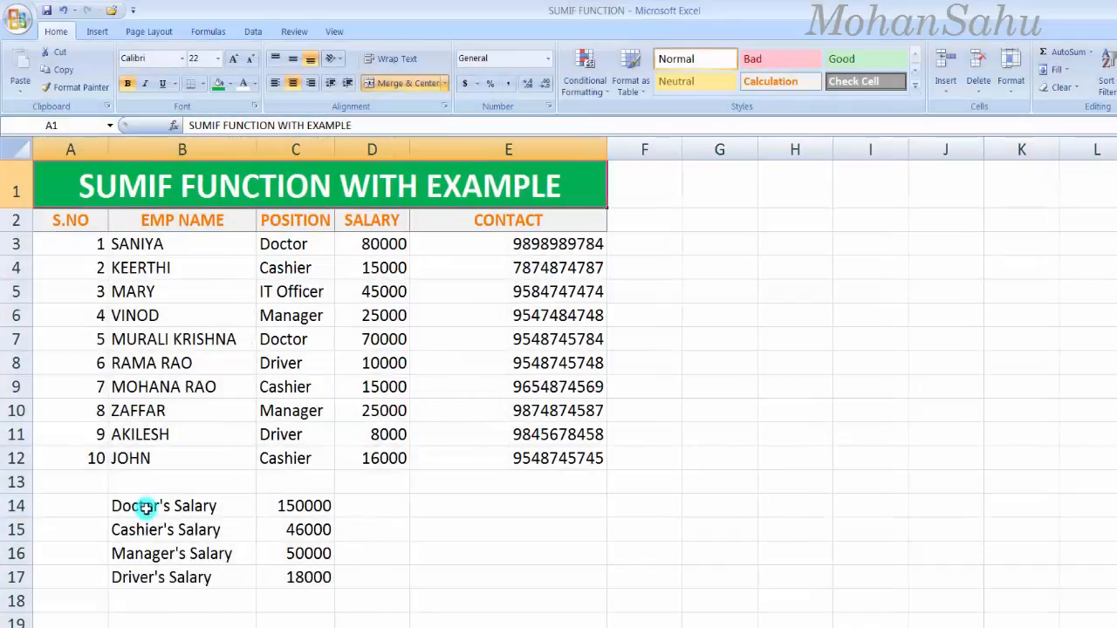
# Step: Fill the salary summary block B14:C17 with yellow
pyautogui.moveTo(142, 506); pyautogui.dragTo(274, 585)
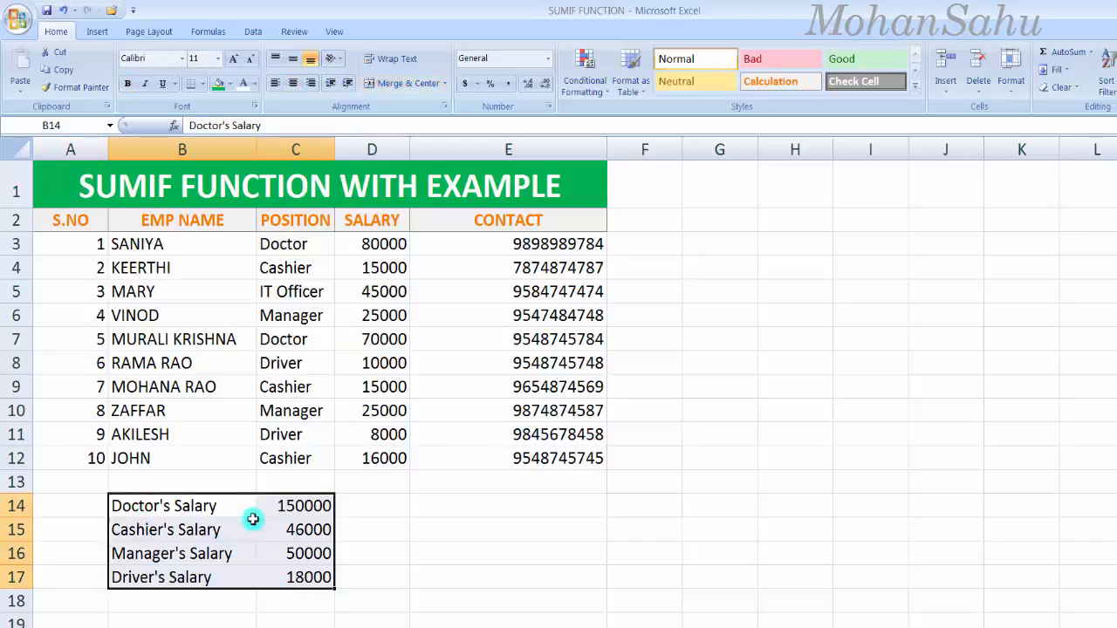
pyautogui.click(254, 85)
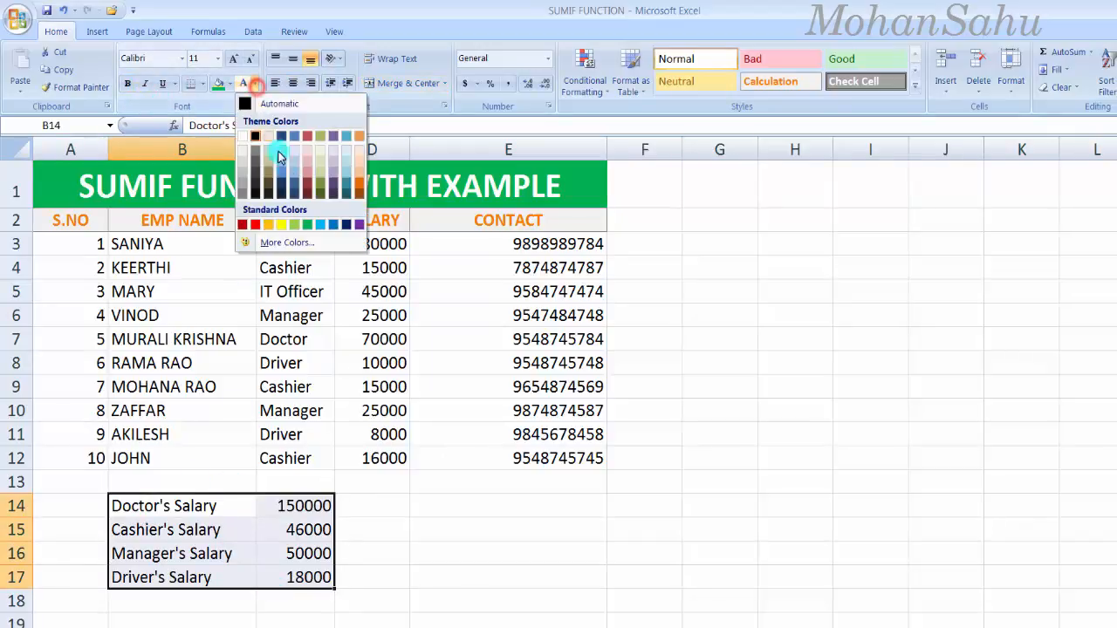
pyautogui.click(228, 85)
pyautogui.click(255, 207)
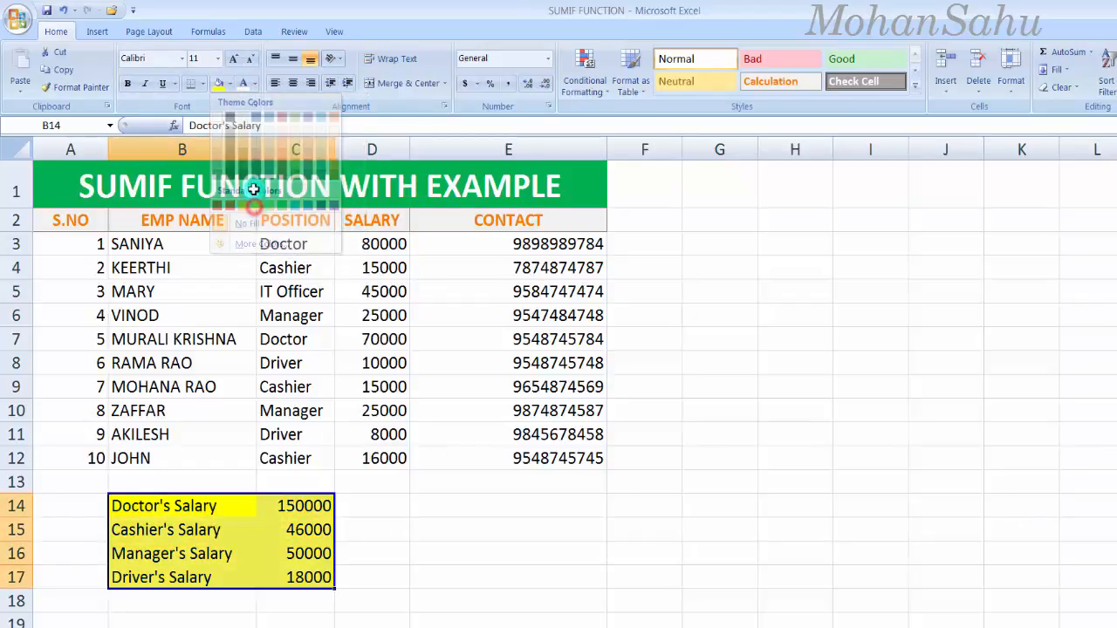
pyautogui.click(385, 482)
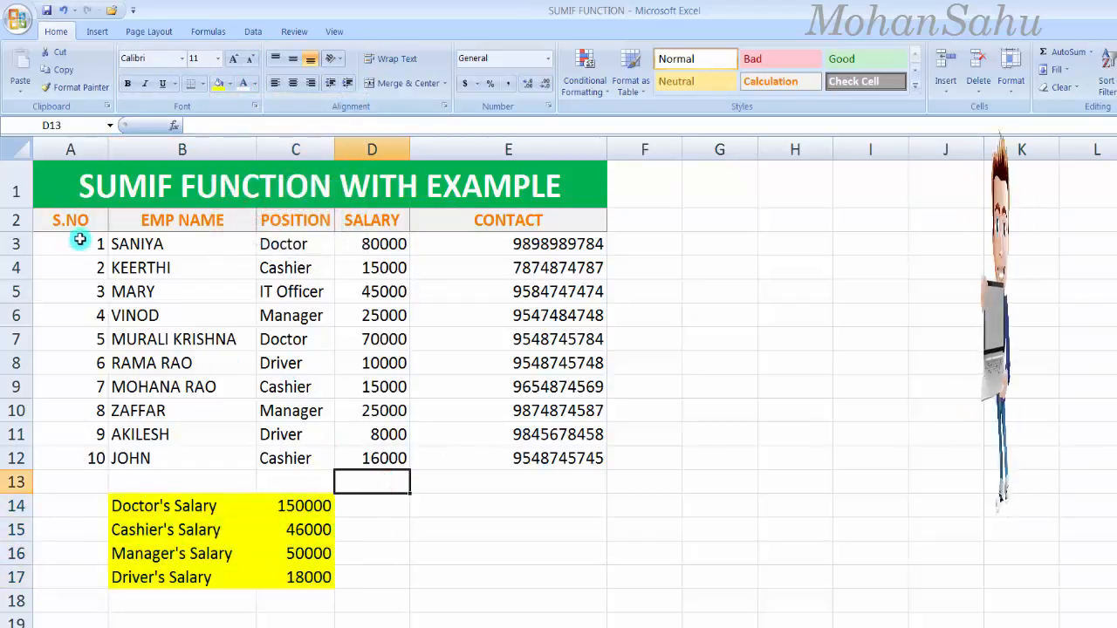
pyautogui.moveTo(79, 239); pyautogui.dragTo(84, 454)
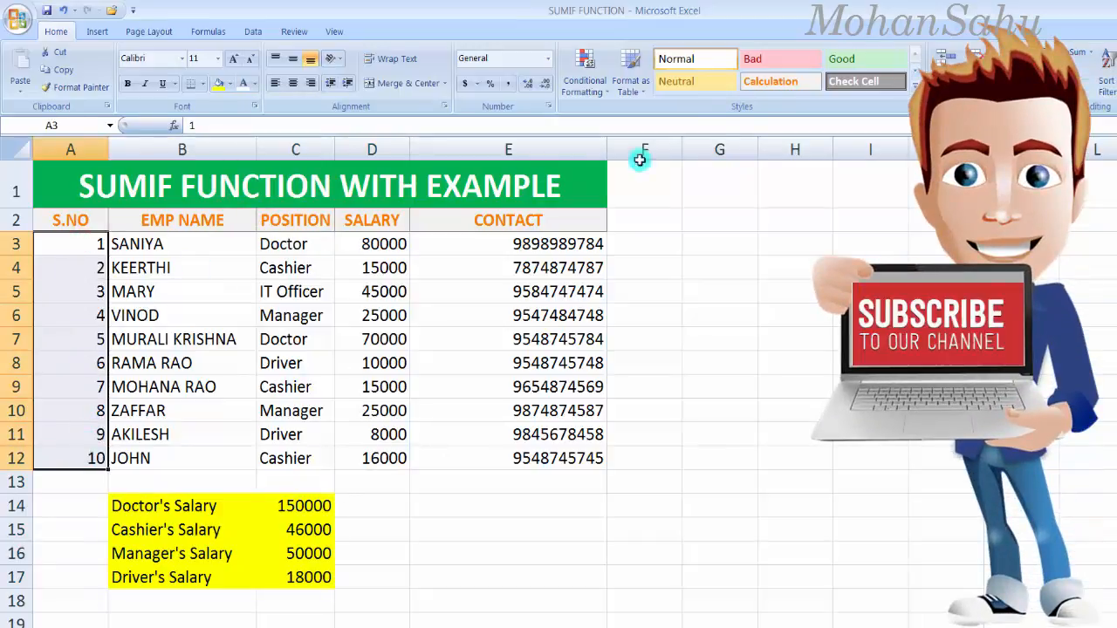
# Step: Apply Accent1 to serial numbers A3:A12, Accent6 to names B3:B12, and Accent5 to positions C3:C12
pyautogui.click(915, 85)
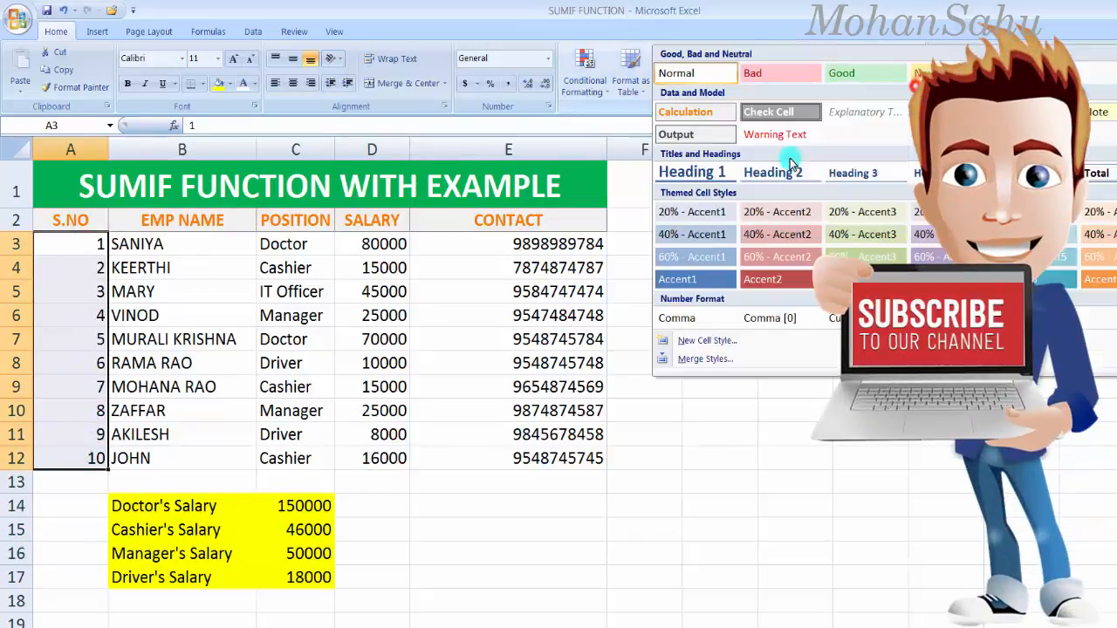
pyautogui.click(686, 279)
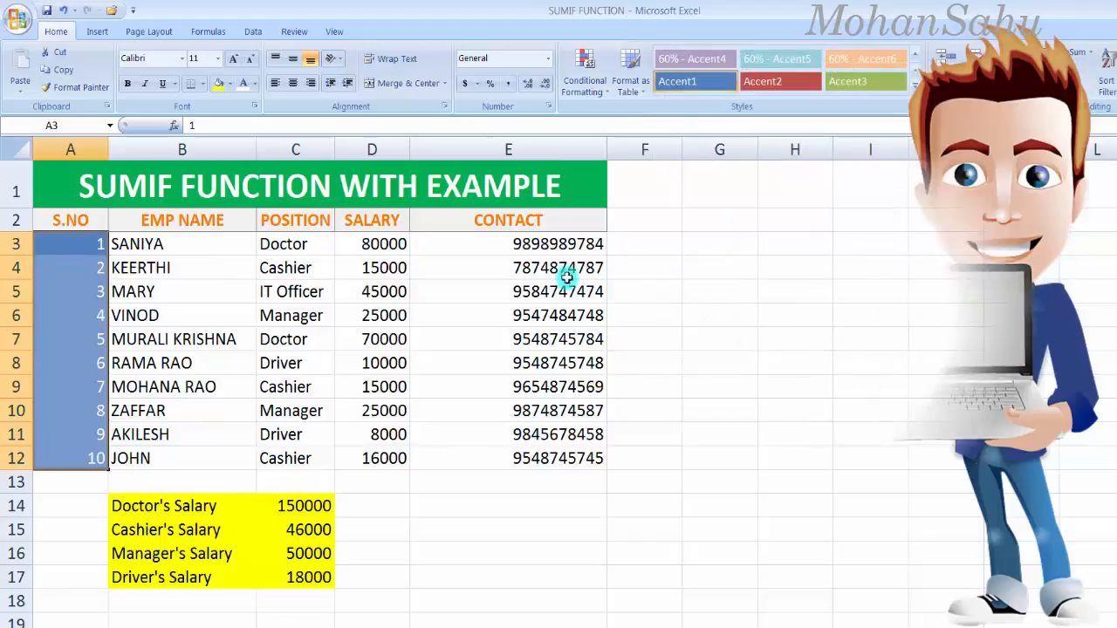
pyautogui.moveTo(146, 248); pyautogui.dragTo(125, 460)
pyautogui.click(914, 85)
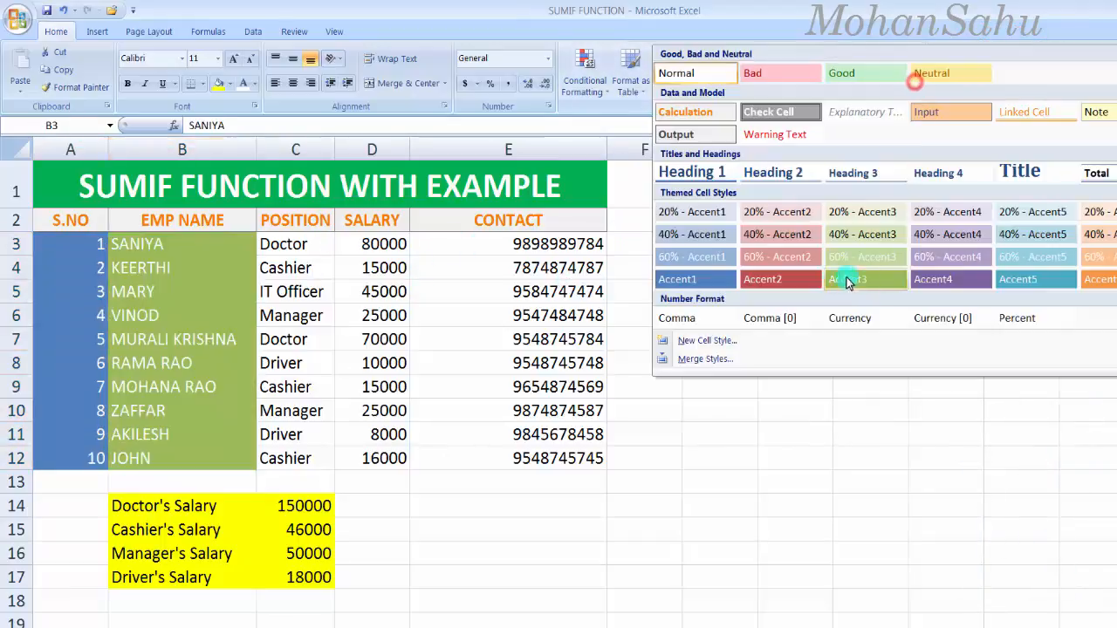
pyautogui.click(1098, 280)
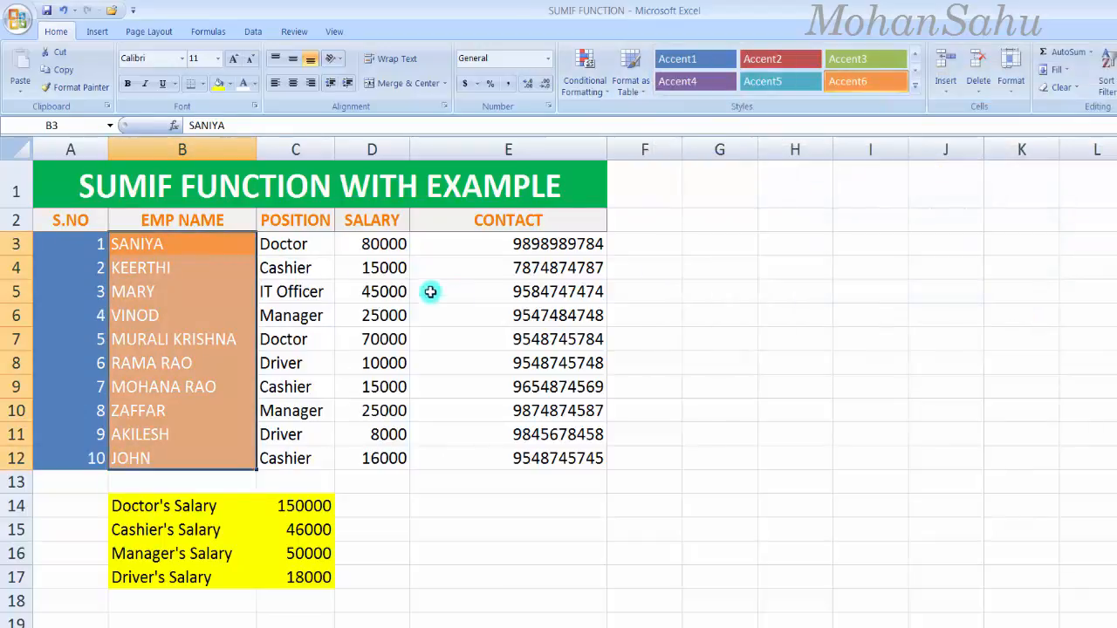
pyautogui.moveTo(274, 245); pyautogui.dragTo(294, 448)
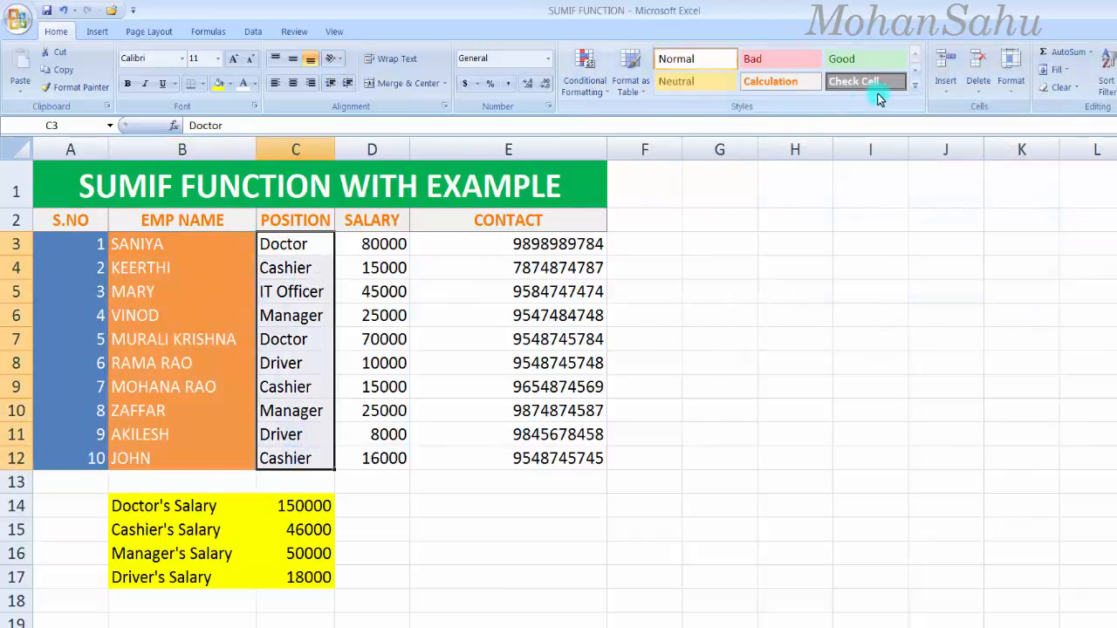
pyautogui.click(913, 88)
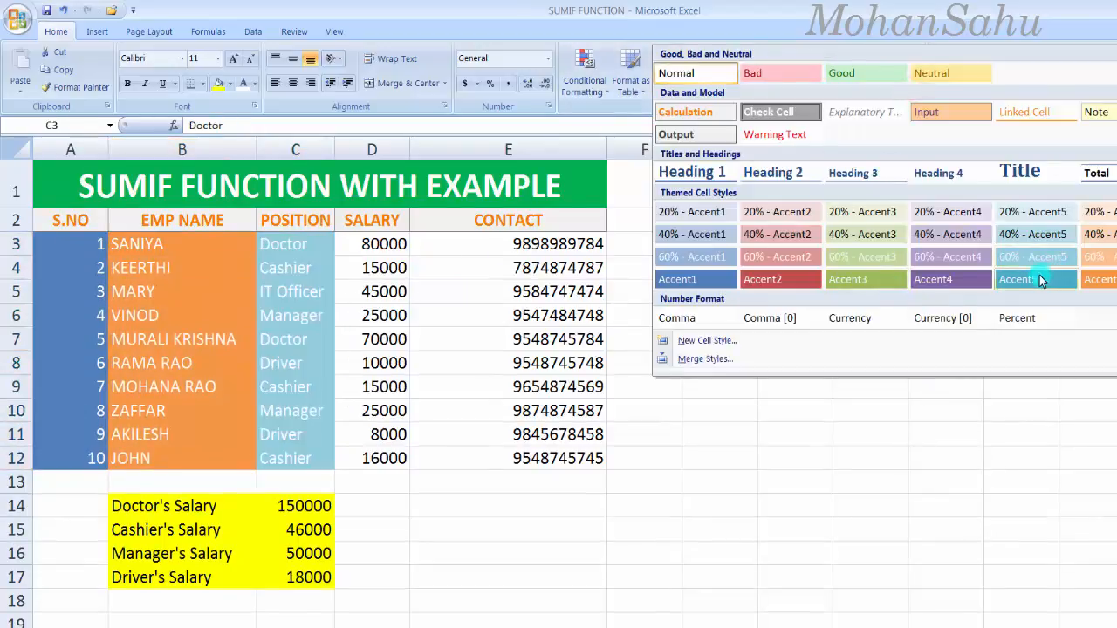
pyautogui.click(1017, 279)
# Step: Apply Accent4 to salaries D3:D12 and Accent3 to contacts E3:E12, then narrow column E
pyautogui.moveTo(376, 255); pyautogui.dragTo(369, 463)
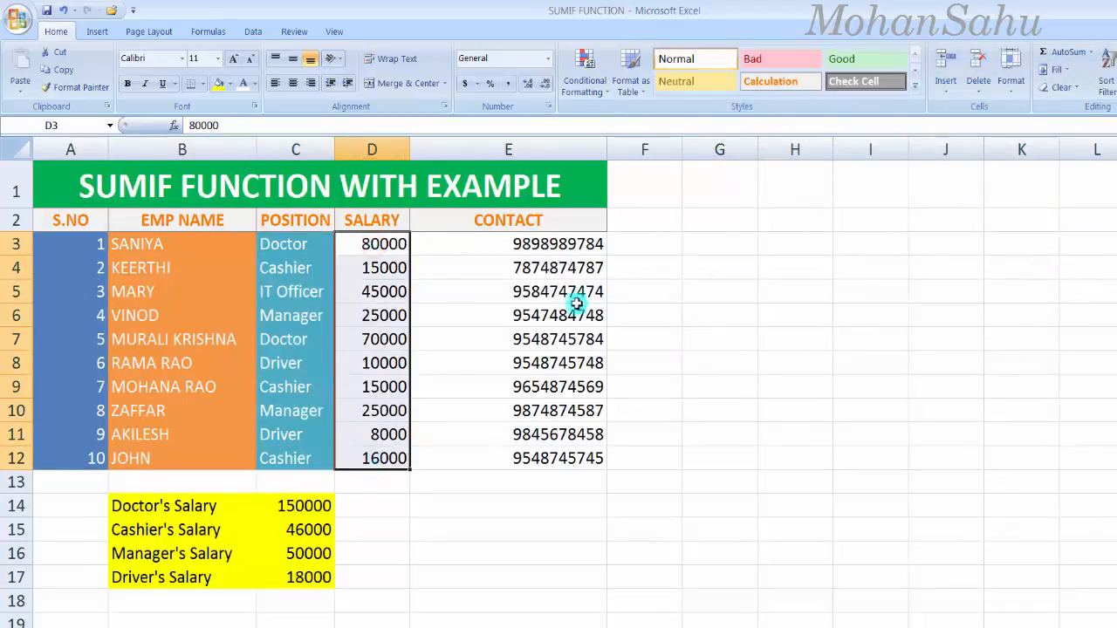
pyautogui.click(914, 87)
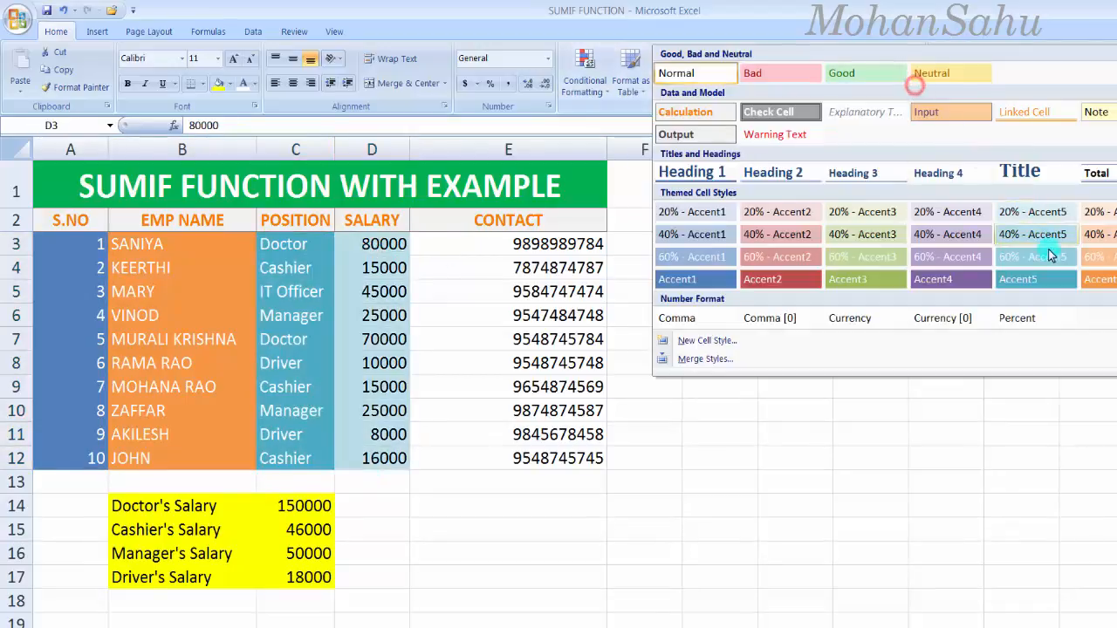
pyautogui.click(949, 290)
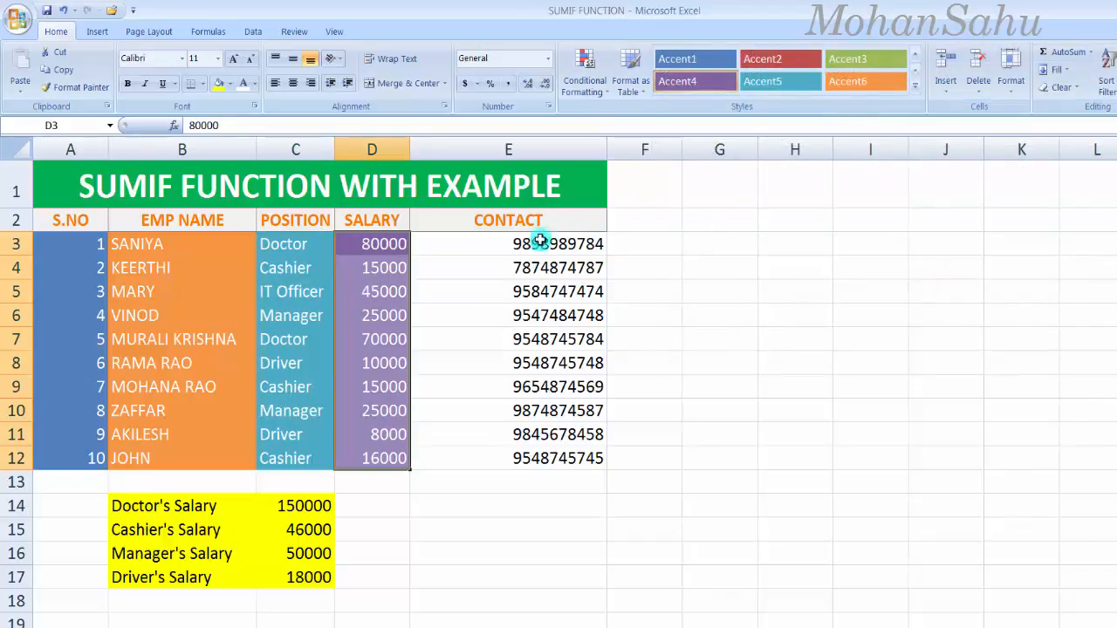
pyautogui.moveTo(537, 245); pyautogui.dragTo(566, 466)
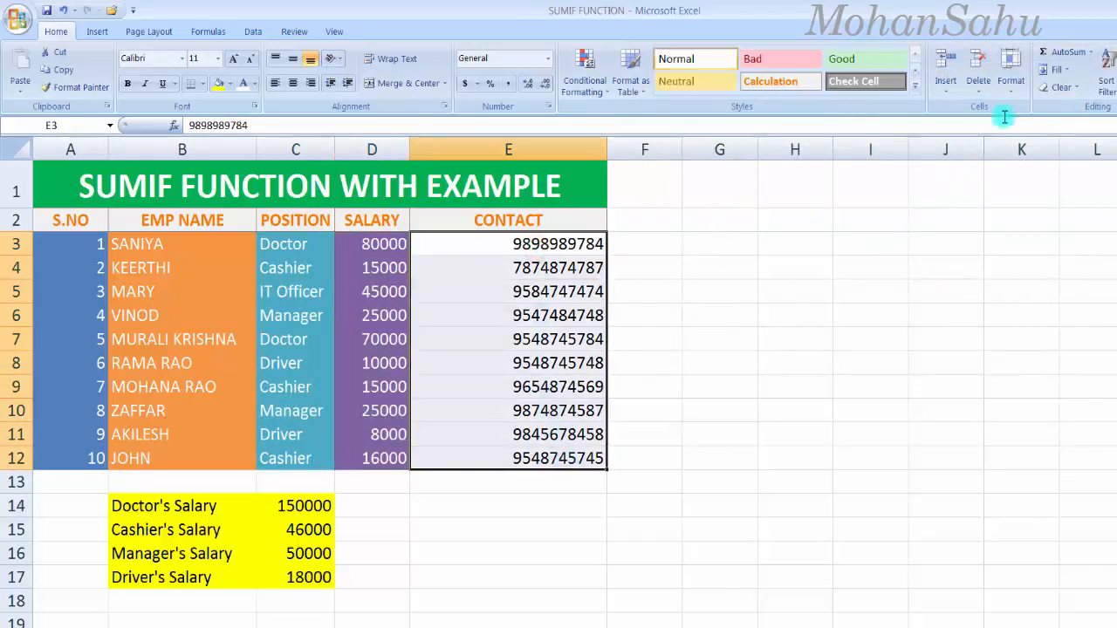
pyautogui.click(915, 87)
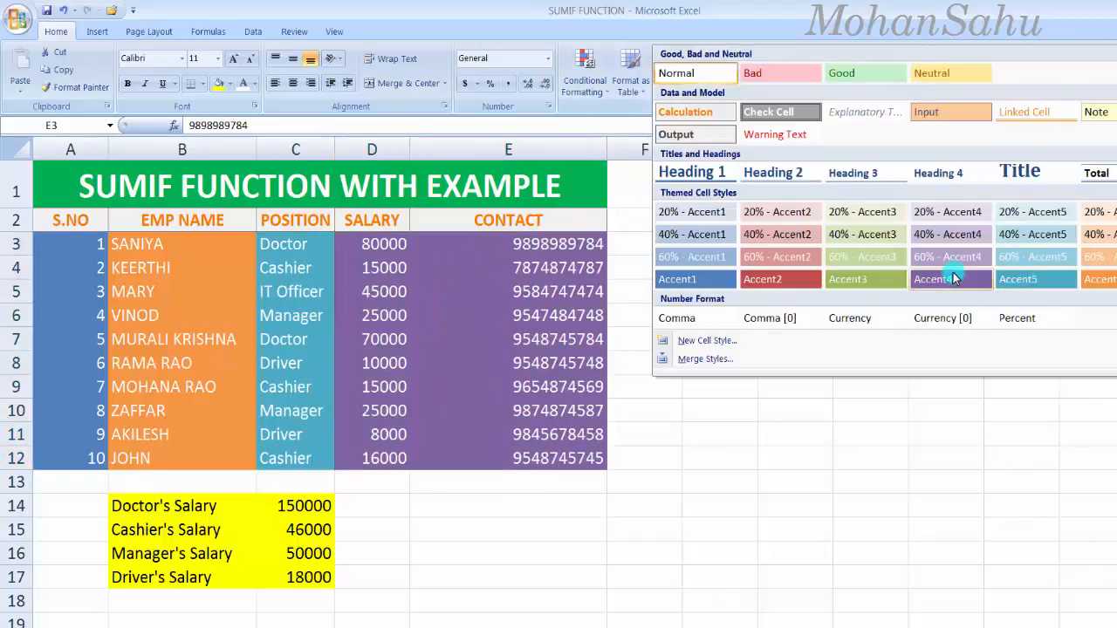
pyautogui.click(883, 274)
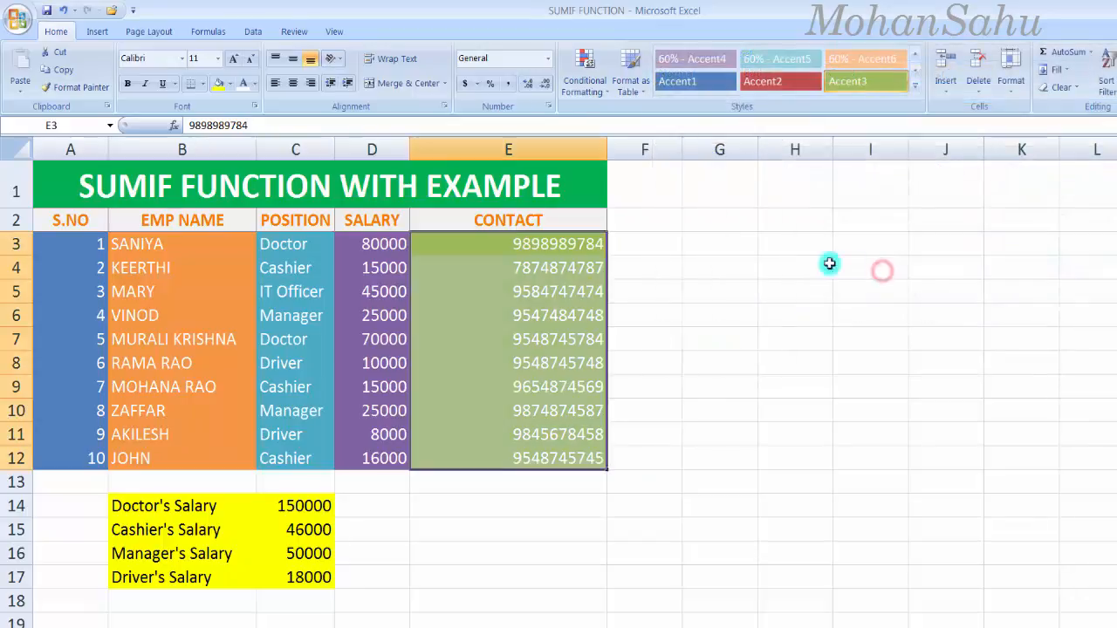
pyautogui.moveTo(608, 150); pyautogui.dragTo(570, 152)
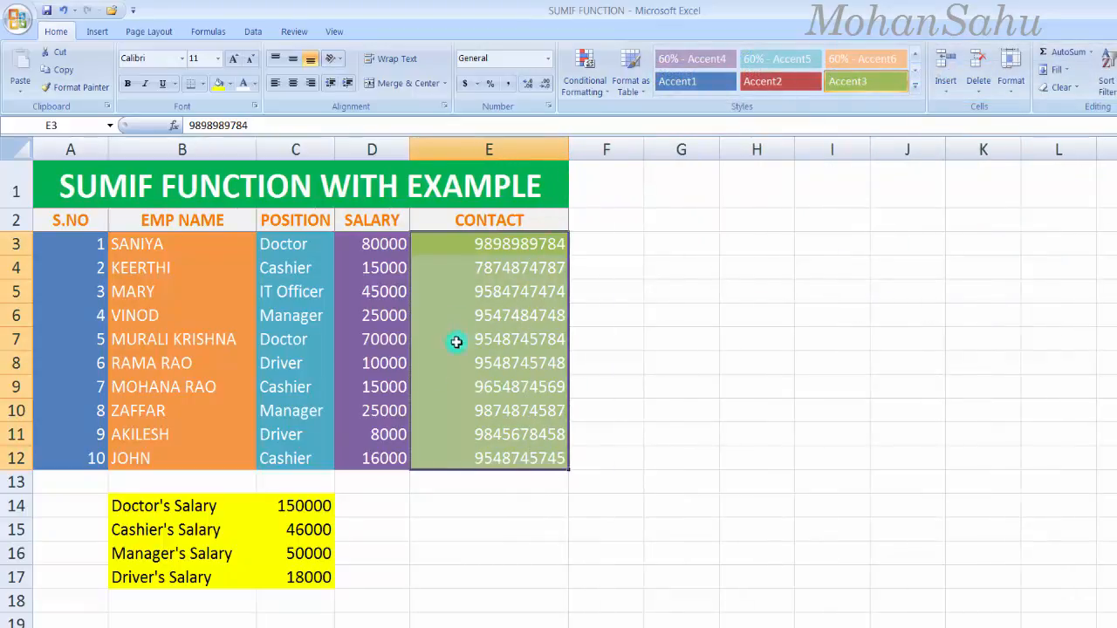
pyautogui.click(312, 385)
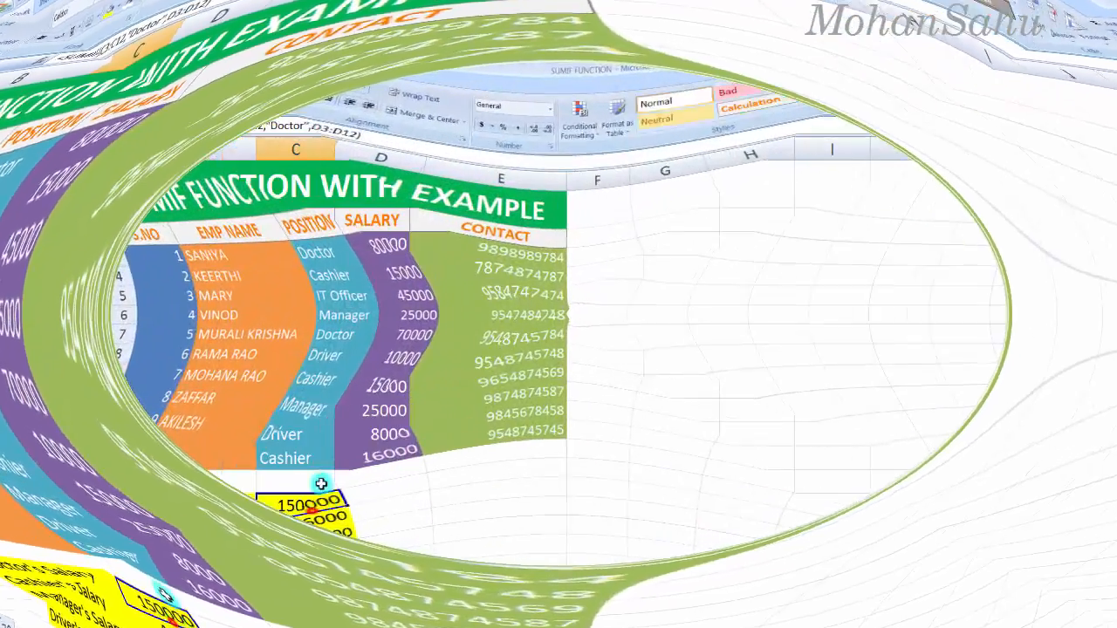
pyautogui.click(319, 441)
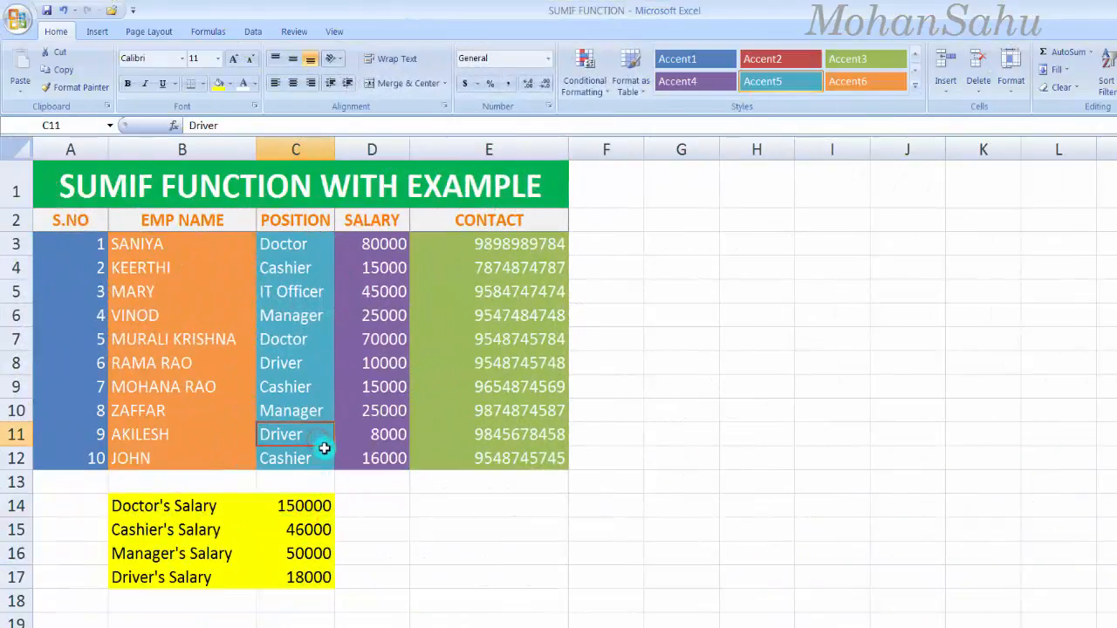